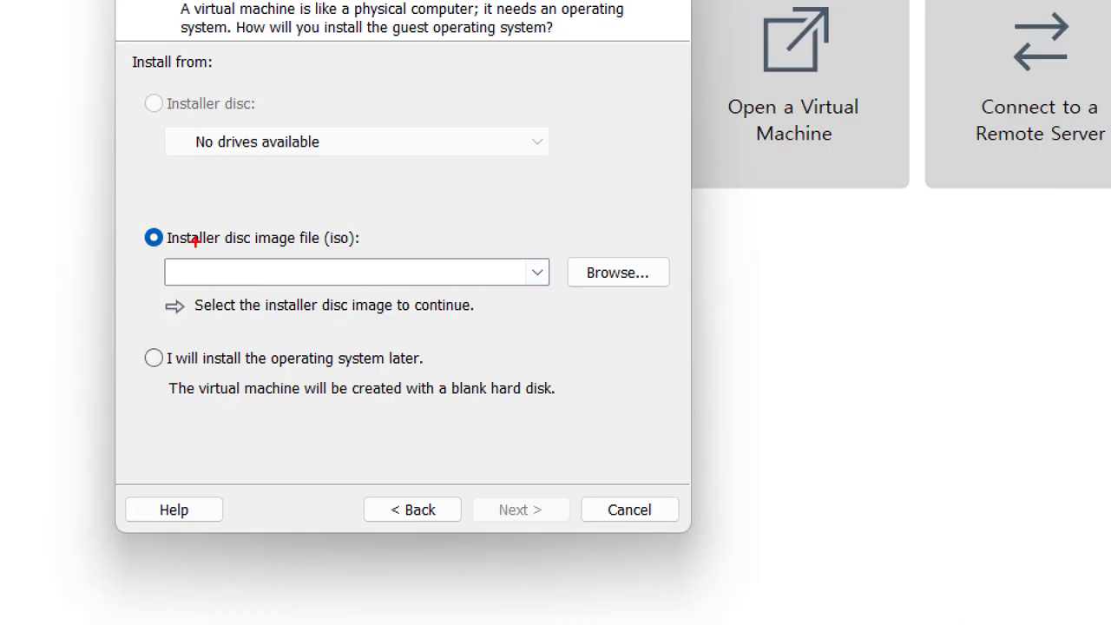
Choose kali-linux-2023.1a-installer-purple-amd64.iso as the installer disc image.
{"action": "mouse_move", "coordinate": [207, 237]}
{"action": "left_mouse_down"}
{"action": "mouse_move", "coordinate": [397, 305]}
{"action": "mouse_move", "coordinate": [627, 309]}
{"action": "left_mouse_up"}
{"action": "left_click_drag", "start_coordinate": [626, 260], "coordinate": [650, 256]}
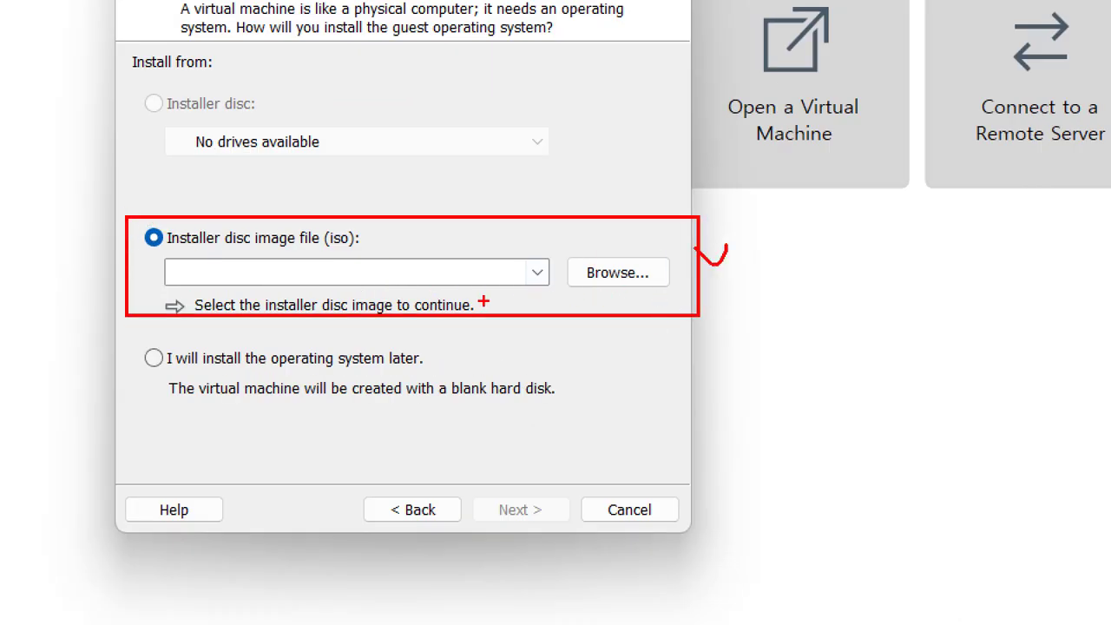
{"action": "key", "text": "Escape"}
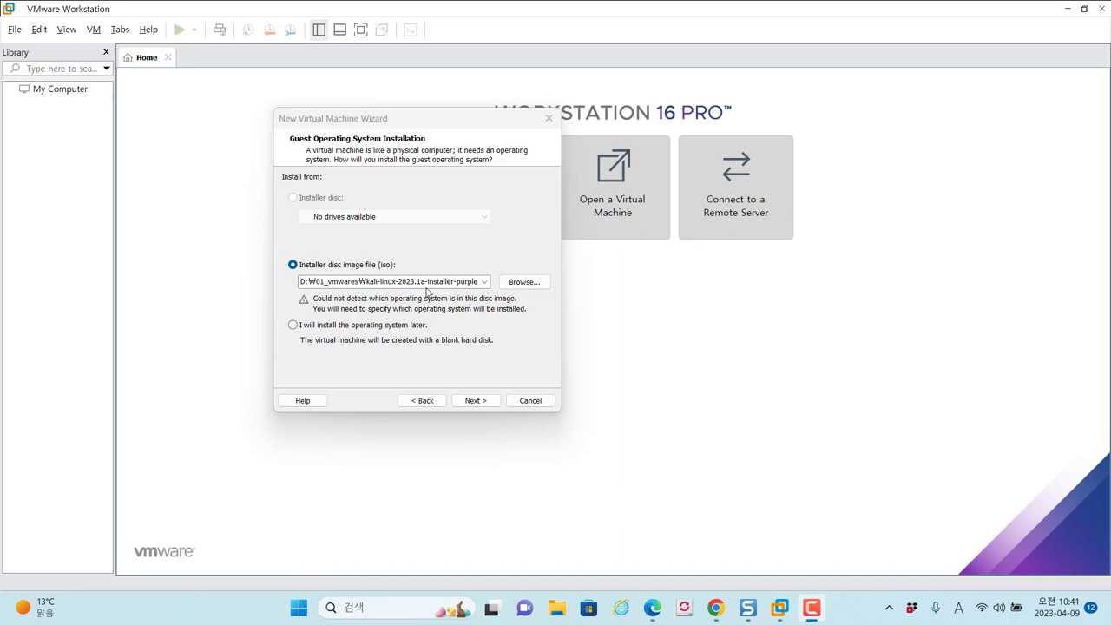
{"action": "double_click", "coordinate": [398, 283]}
{"action": "left_click", "coordinate": [398, 283]}
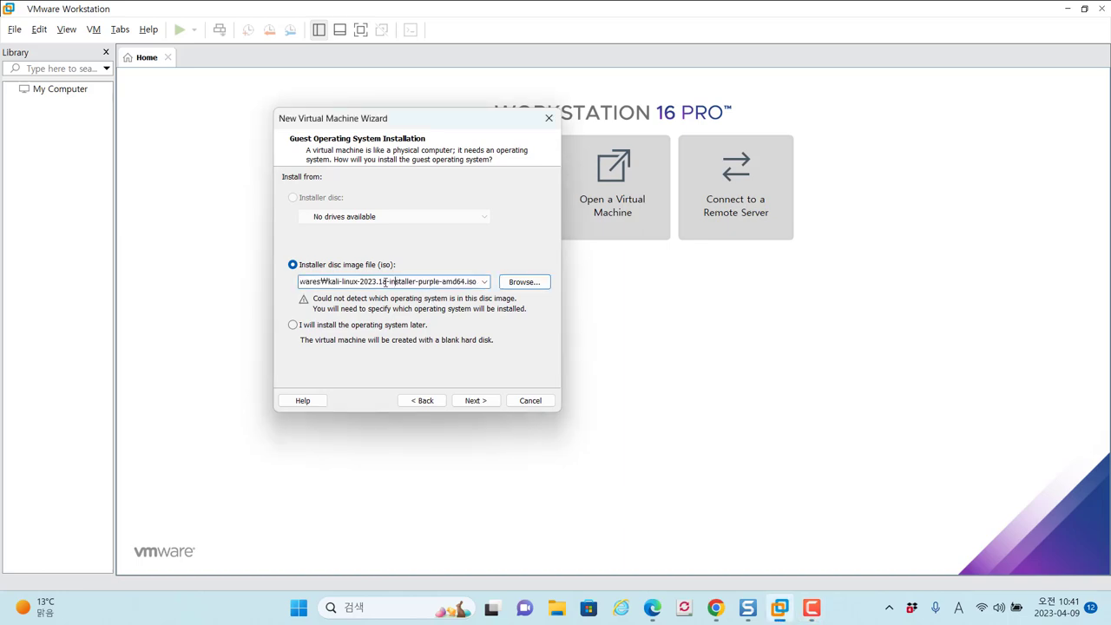
{"action": "left_click_drag", "start_coordinate": [372, 283], "coordinate": [571, 286]}
{"action": "left_click", "coordinate": [433, 281]}
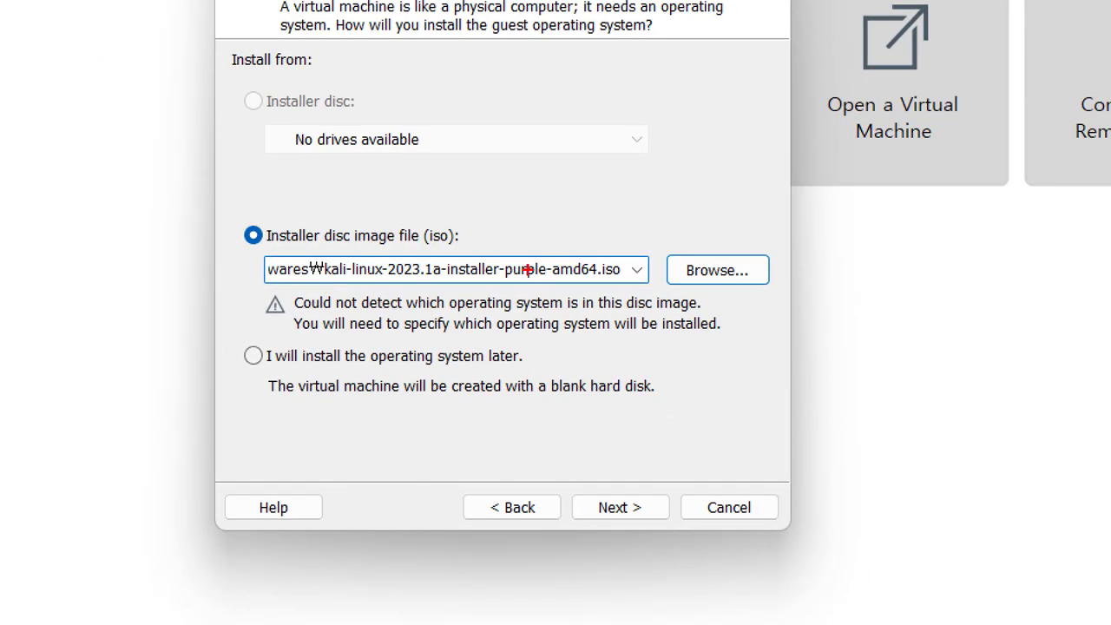
Check the ISO file name in the path field and move on to guest OS selection.
{"action": "left_click_drag", "start_coordinate": [416, 276], "coordinate": [498, 289]}
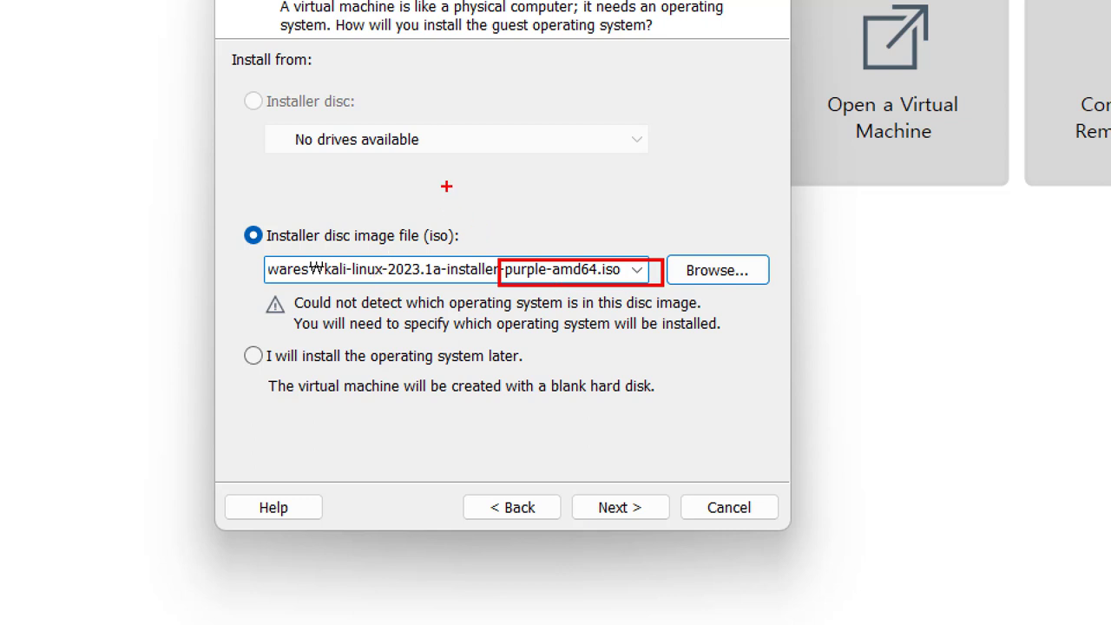
{"action": "mouse_move", "coordinate": [450, 175]}
{"action": "left_mouse_down"}
{"action": "mouse_move", "coordinate": [469, 205]}
{"action": "mouse_move", "coordinate": [641, 172]}
{"action": "mouse_move", "coordinate": [649, 182]}
{"action": "left_mouse_up"}
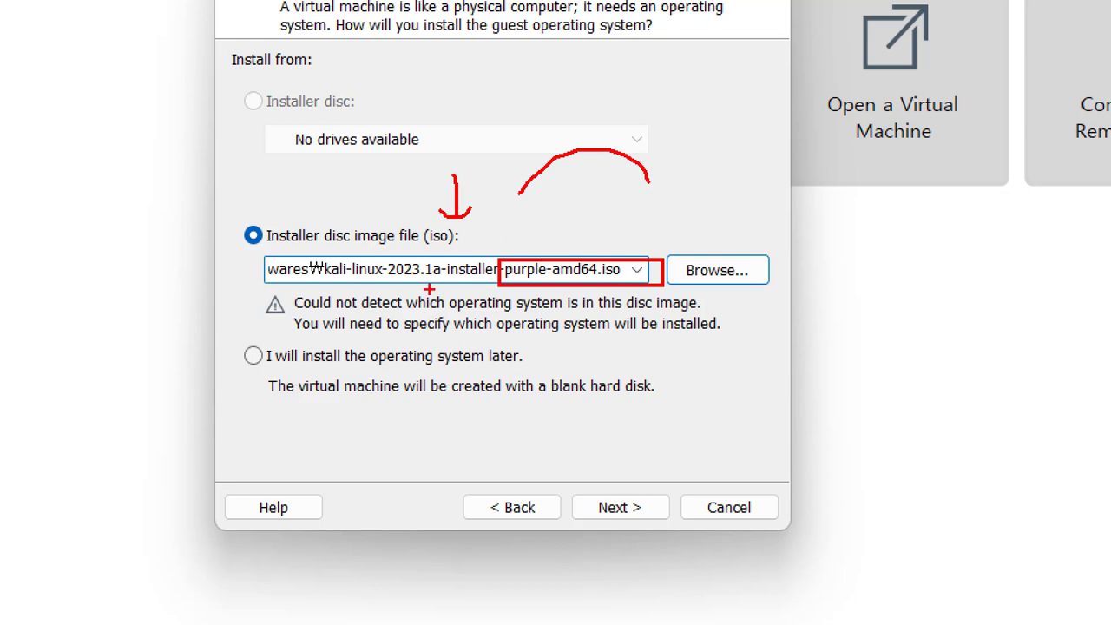
{"action": "left_click_drag", "start_coordinate": [445, 284], "coordinate": [321, 282]}
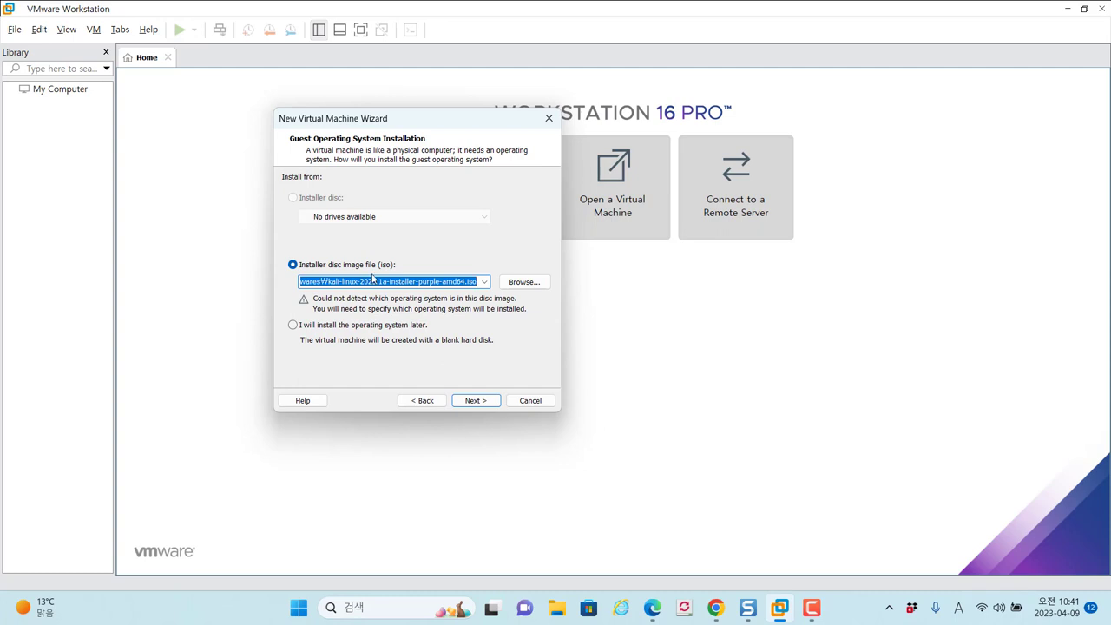
{"action": "left_click", "coordinate": [422, 269]}
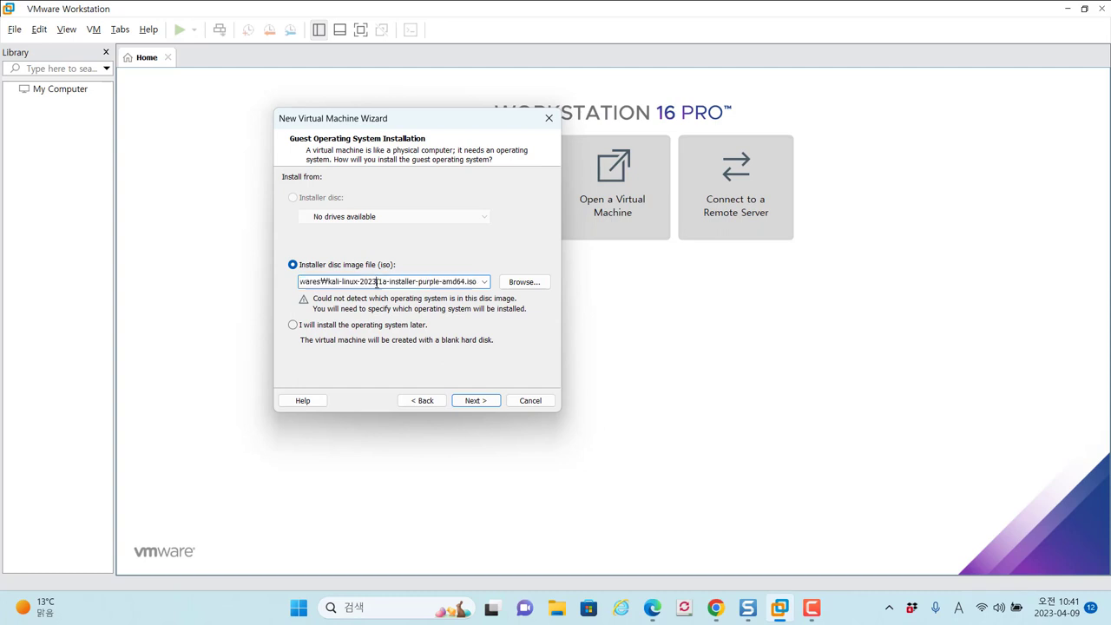
{"action": "left_click_drag", "start_coordinate": [396, 281], "coordinate": [304, 281]}
{"action": "left_click_drag", "start_coordinate": [398, 281], "coordinate": [528, 283]}
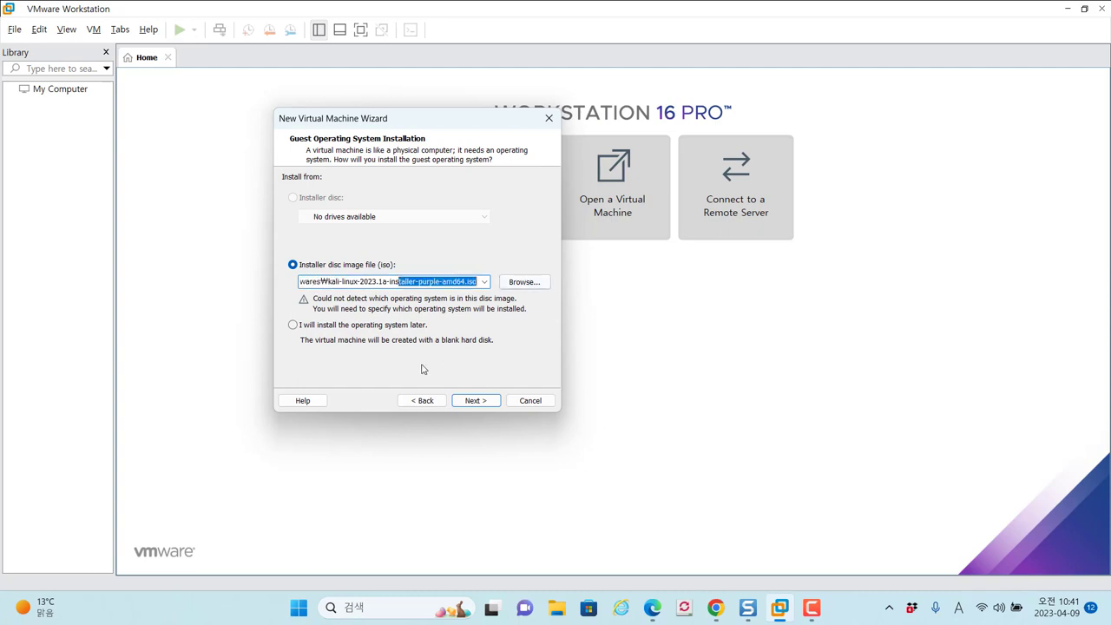
{"action": "left_click", "coordinate": [480, 401]}
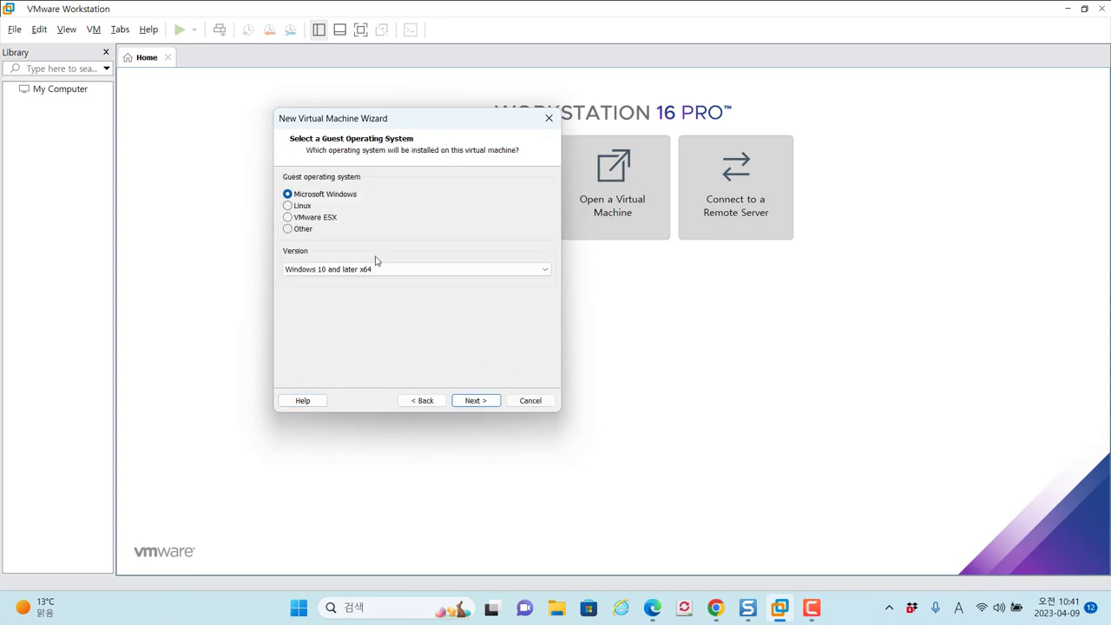
Set the guest operating system to Linux, version Debian 10.x 64-bit, and continue.
{"action": "left_click", "coordinate": [299, 206]}
{"action": "left_click", "coordinate": [338, 270]}
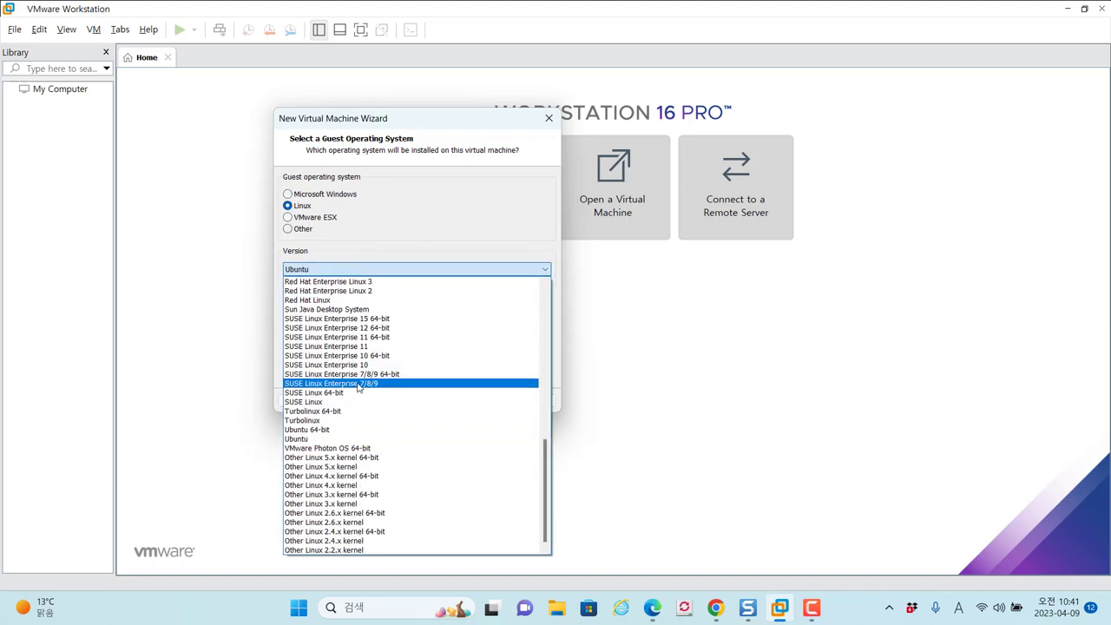
{"action": "scroll", "coordinate": [359, 387], "scroll_direction": "up", "scroll_amount": 6}
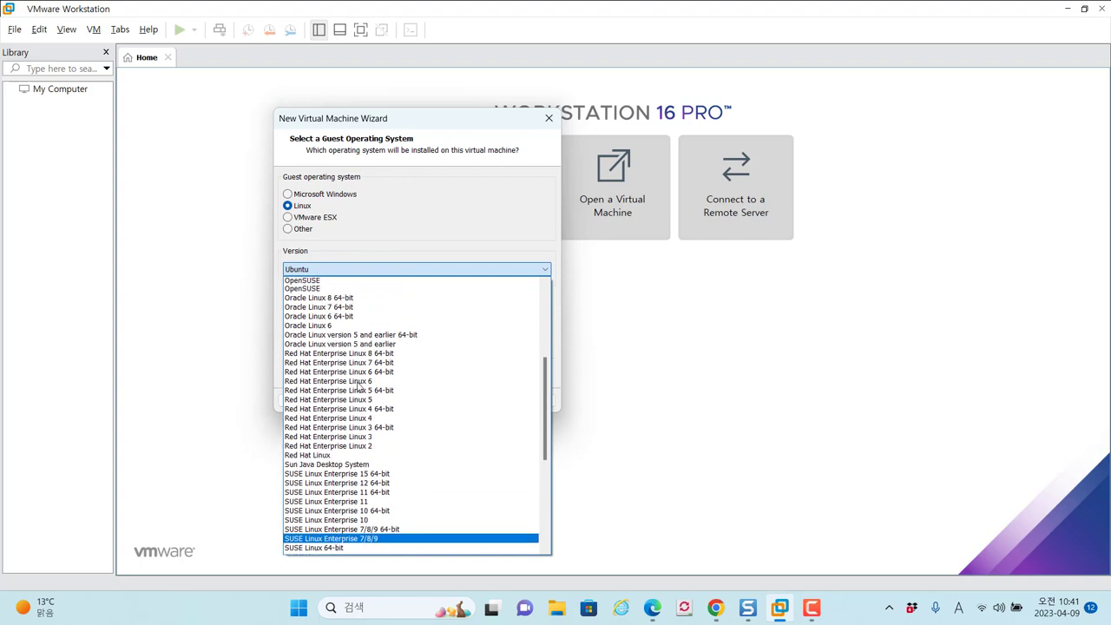
{"action": "scroll", "coordinate": [359, 387], "scroll_direction": "up", "scroll_amount": 5}
{"action": "scroll", "coordinate": [359, 387], "scroll_direction": "down", "scroll_amount": 9}
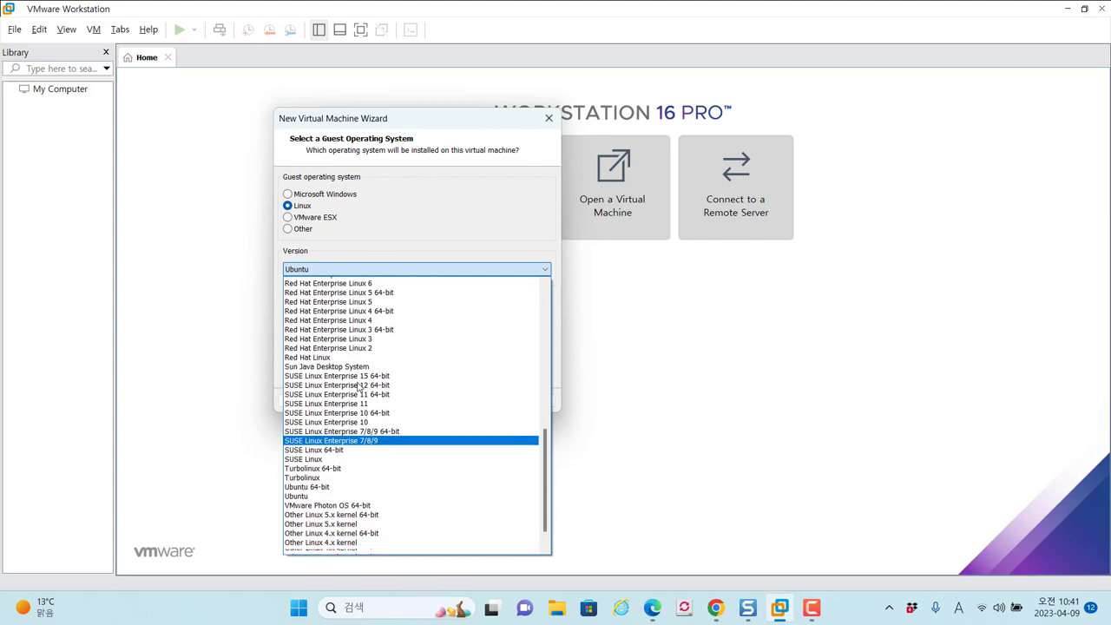
{"action": "scroll", "coordinate": [359, 388], "scroll_direction": "down", "scroll_amount": 1}
{"action": "left_click_drag", "start_coordinate": [548, 435], "coordinate": [555, 307]}
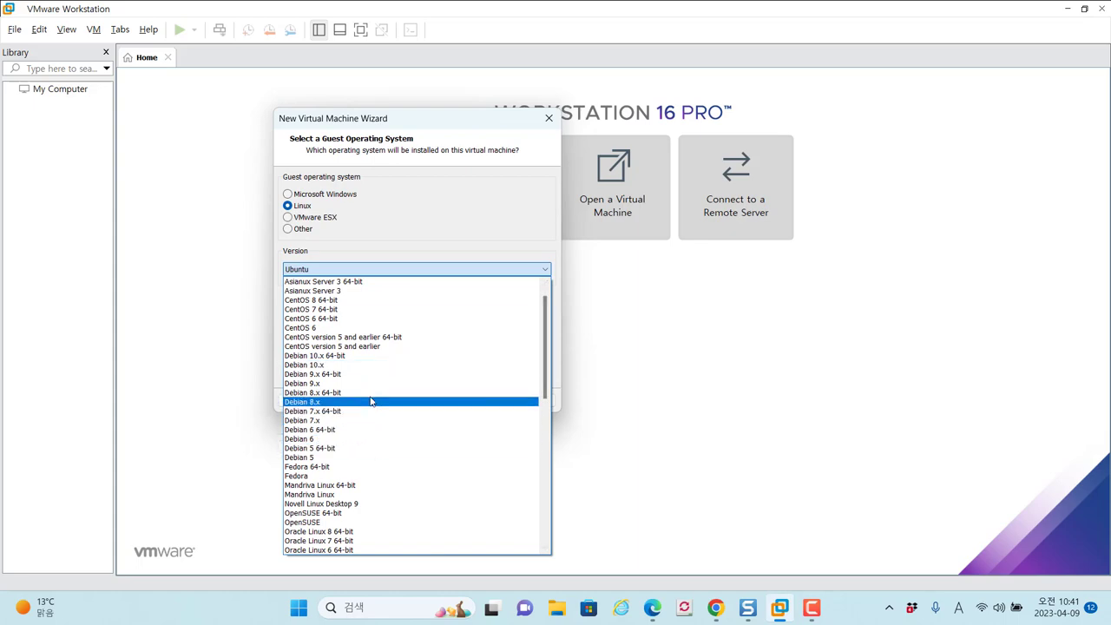
{"action": "left_click", "coordinate": [358, 358]}
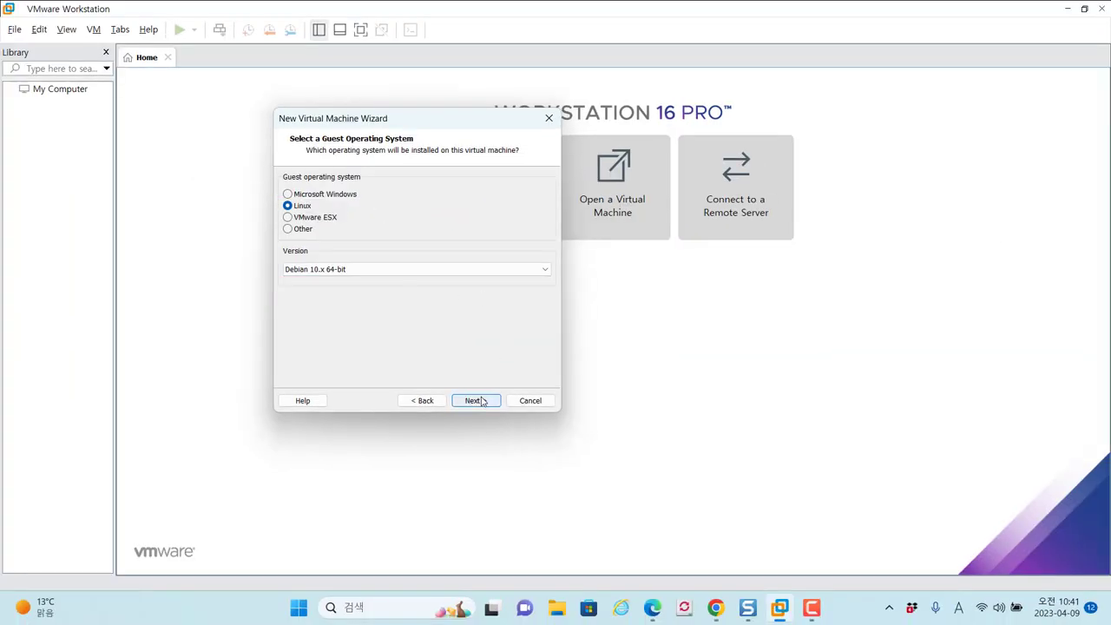
{"action": "left_click", "coordinate": [476, 400]}
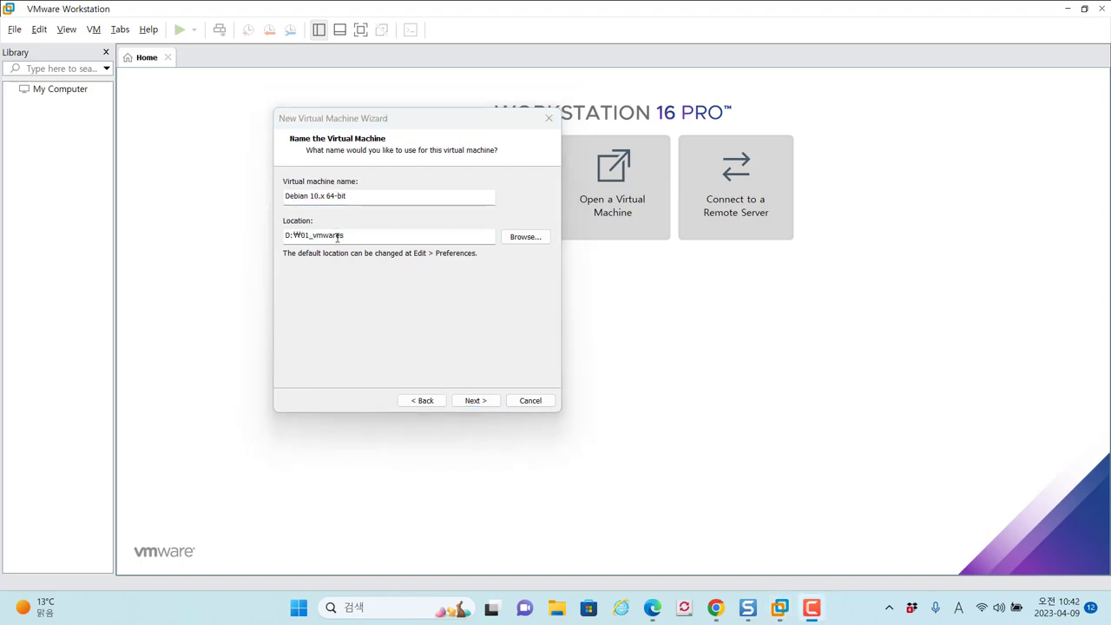
Store the VM in D:\01_vmwares\kali-purple-kor and name it kali-purple-kor.
{"action": "left_click", "coordinate": [363, 236]}
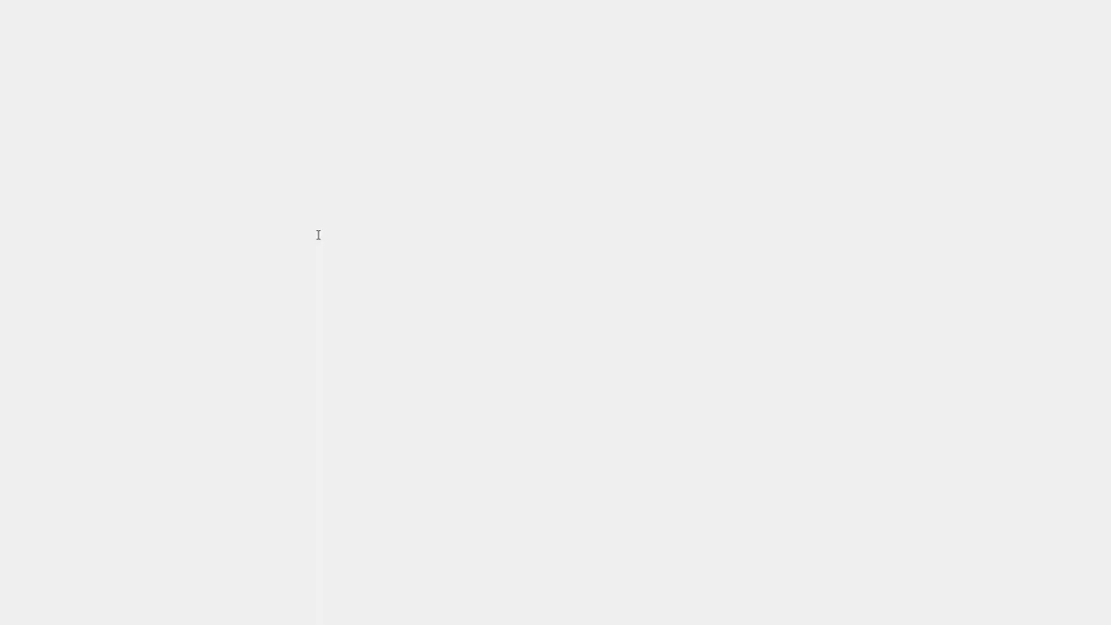
{"action": "type", "text": "\\ka"}
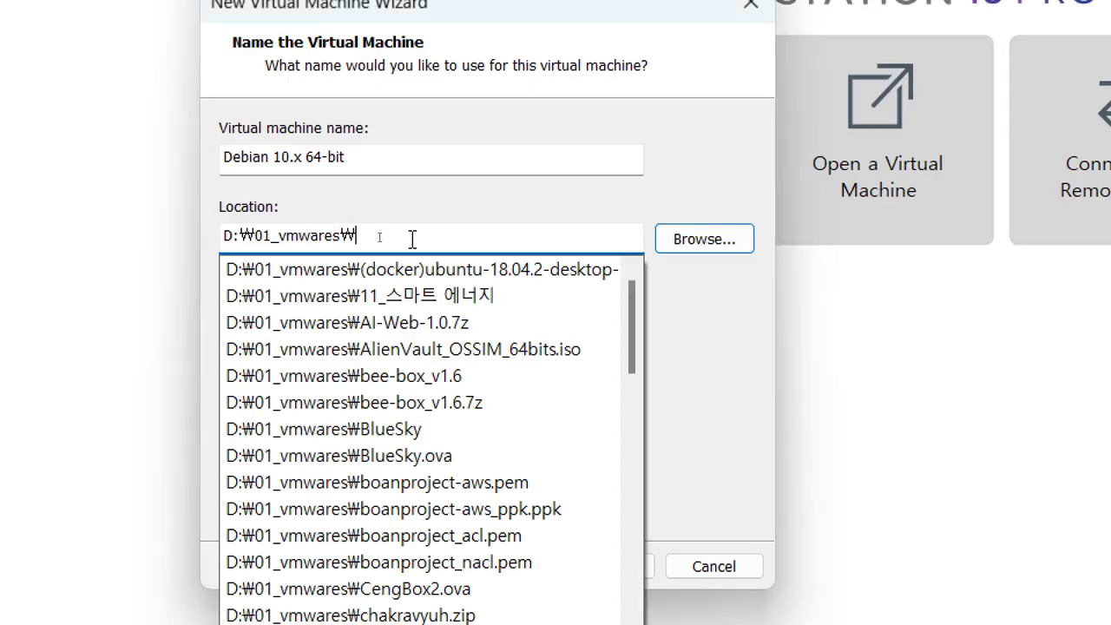
{"action": "type", "text": "li"}
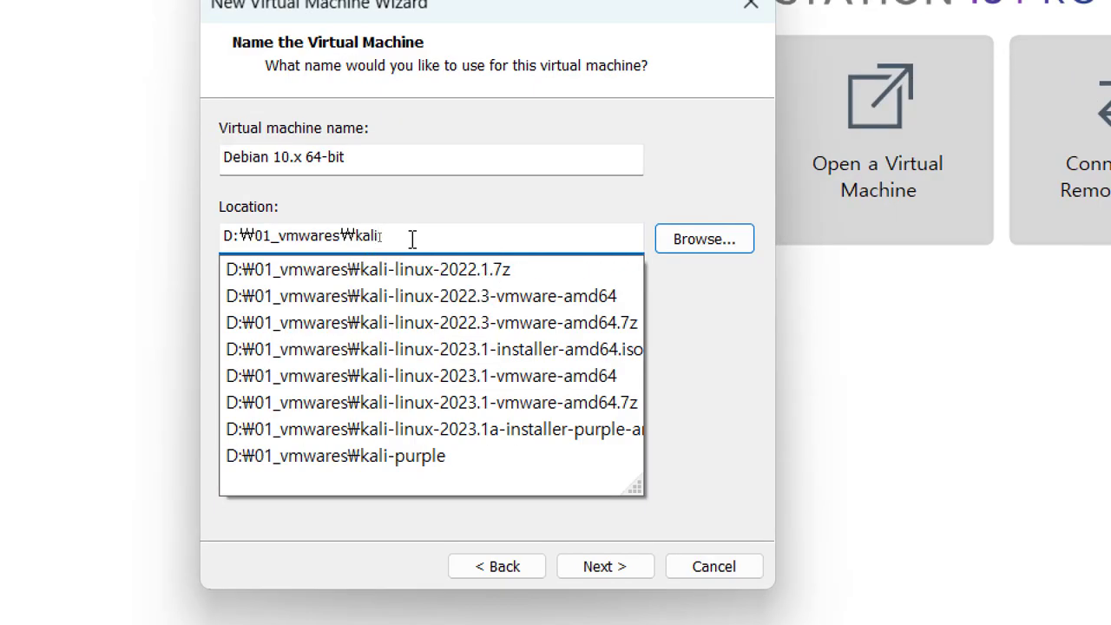
{"action": "type", "text": "-pu"}
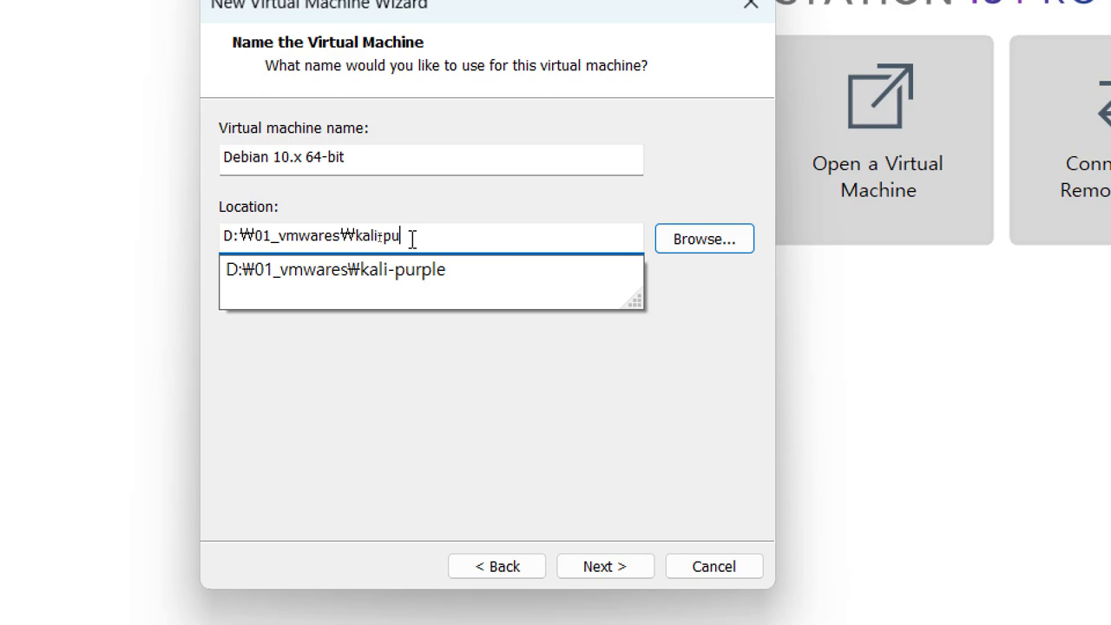
{"action": "type", "text": "rple"}
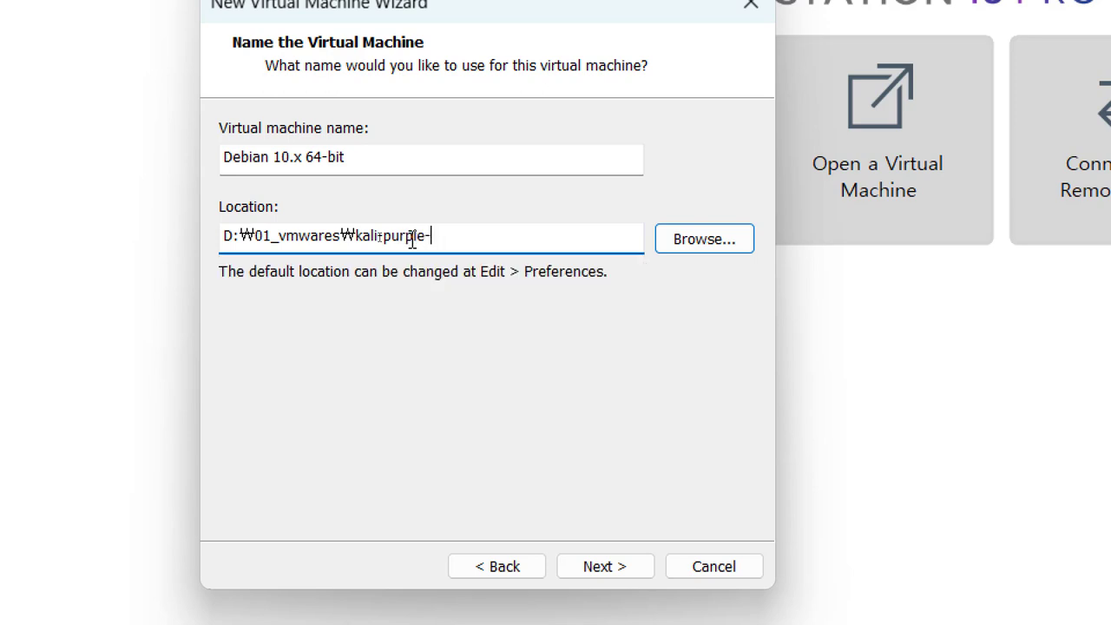
{"action": "type", "text": "-kor"}
{"action": "left_click_drag", "start_coordinate": [356, 237], "coordinate": [546, 246]}
{"action": "key", "text": "ctrl+c"}
{"action": "left_click_drag", "start_coordinate": [347, 156], "coordinate": [153, 162]}
{"action": "key", "text": "ctrl+v"}
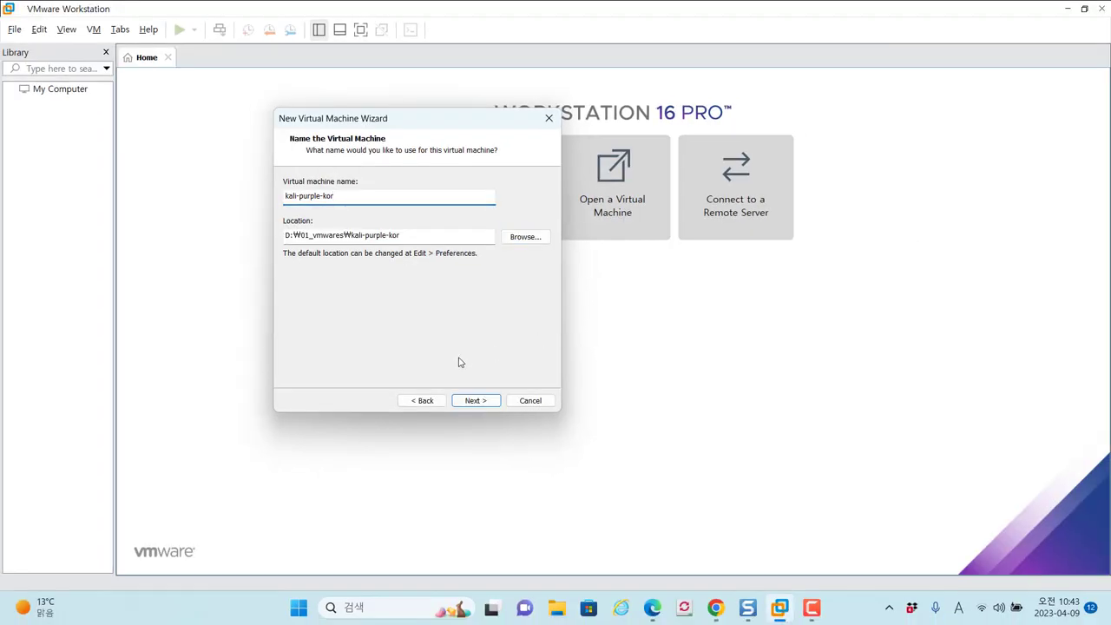
{"action": "left_click", "coordinate": [487, 403]}
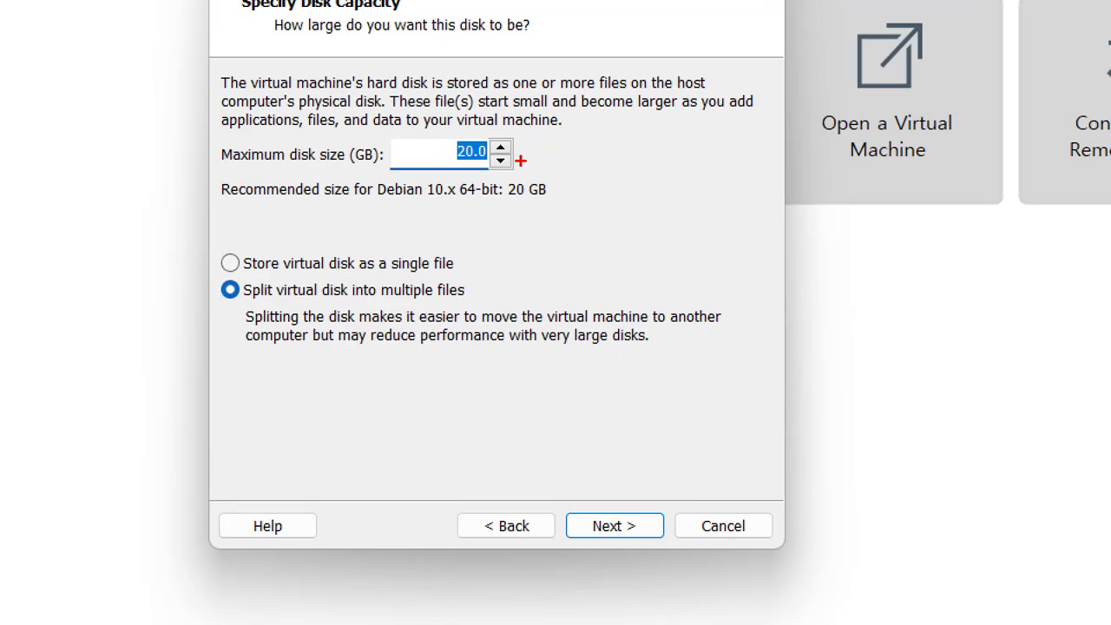
Keep the 20 GB disk size and finish creating the kali-purple-kor VM.
{"action": "mouse_move", "coordinate": [536, 166]}
{"action": "left_mouse_down"}
{"action": "mouse_move", "coordinate": [482, 125]}
{"action": "mouse_move", "coordinate": [630, 204]}
{"action": "left_mouse_up"}
{"action": "mouse_move", "coordinate": [601, 189]}
{"action": "left_mouse_down"}
{"action": "mouse_move", "coordinate": [599, 209]}
{"action": "mouse_move", "coordinate": [628, 186]}
{"action": "left_mouse_up"}
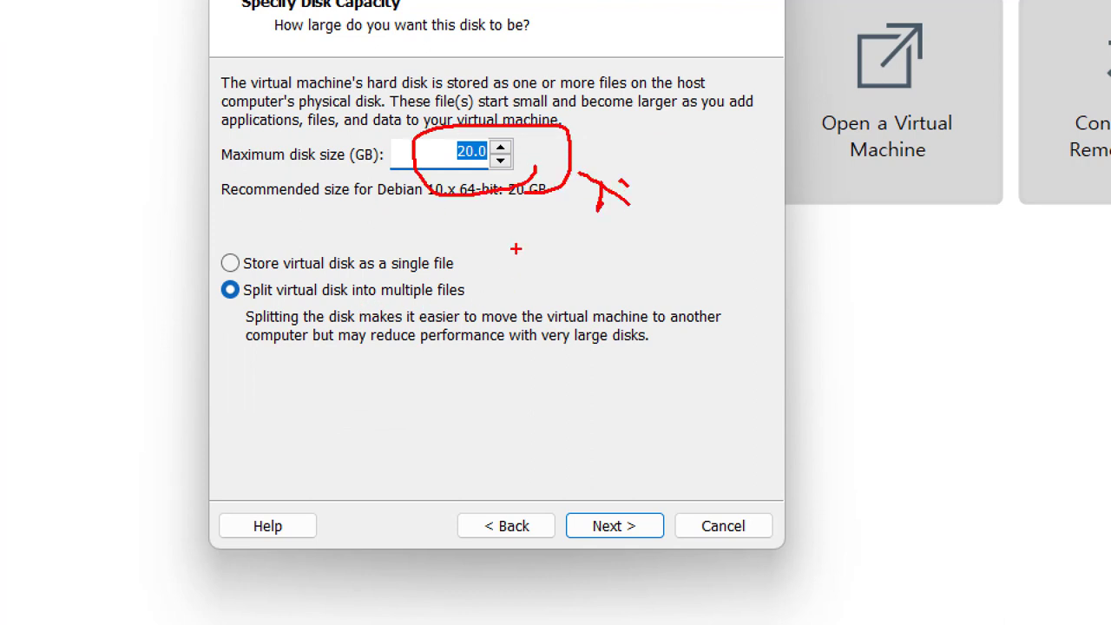
{"action": "mouse_move", "coordinate": [553, 213]}
{"action": "left_mouse_down"}
{"action": "mouse_move", "coordinate": [551, 261]}
{"action": "mouse_move", "coordinate": [477, 260]}
{"action": "left_mouse_up"}
{"action": "left_click_drag", "start_coordinate": [547, 260], "coordinate": [599, 334]}
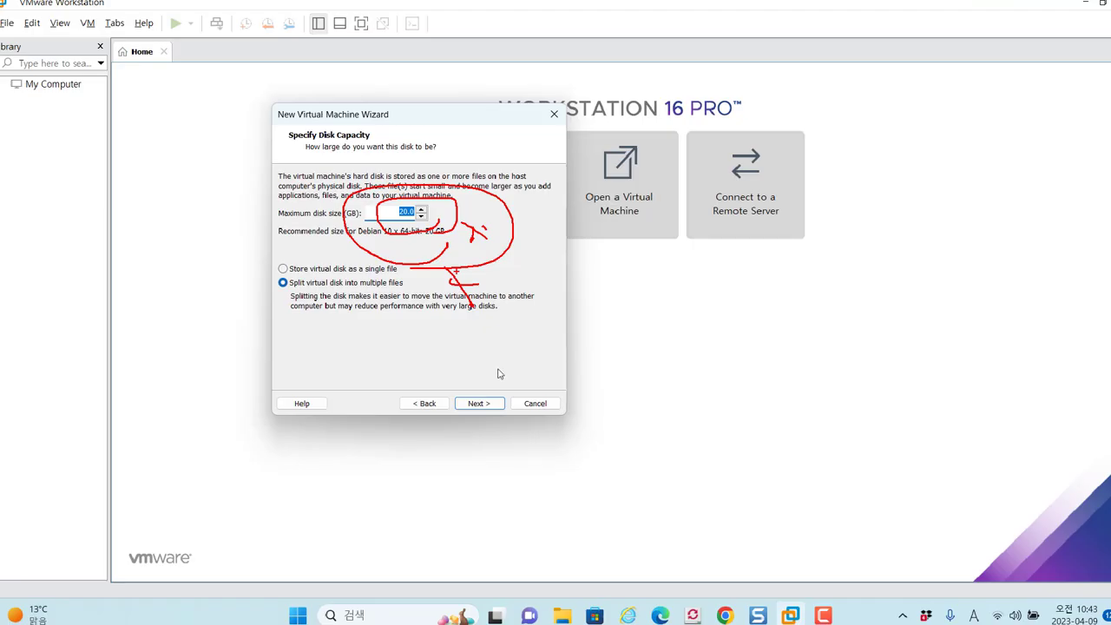
{"action": "key", "text": "Escape"}
{"action": "left_click", "coordinate": [614, 526]}
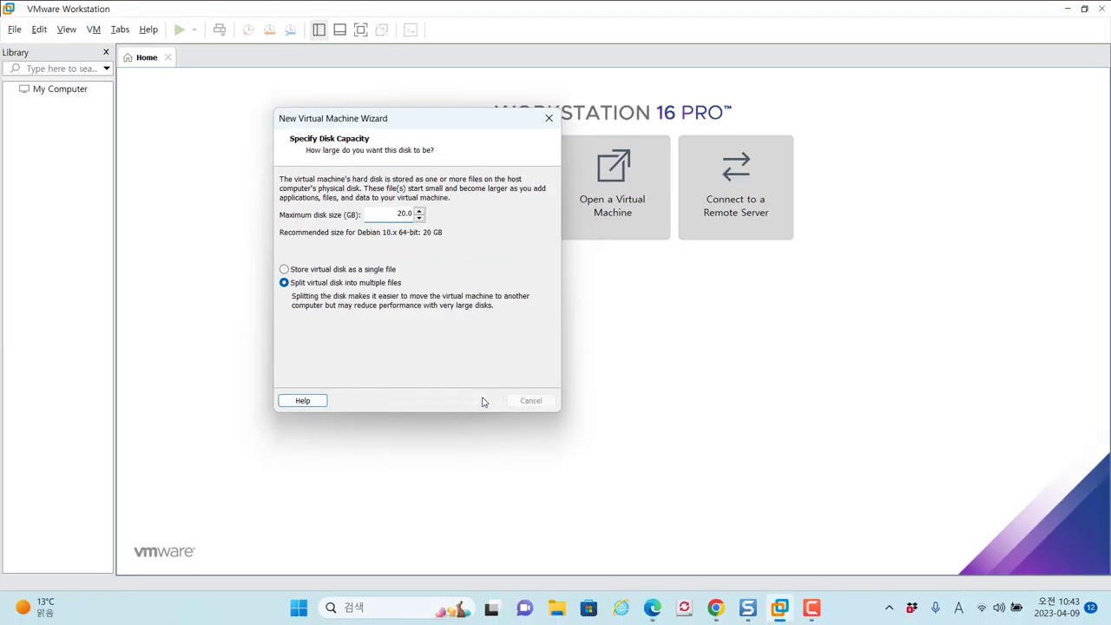
{"action": "left_click", "coordinate": [484, 401]}
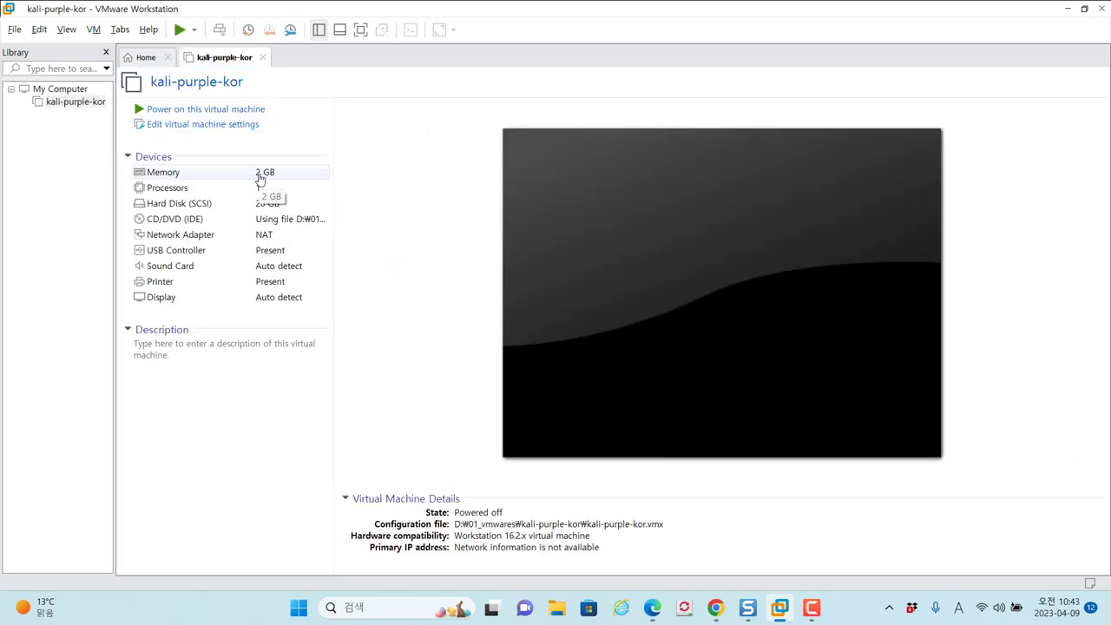
Give the VM 4 GB of memory and 2 processors with 2 cores each.
{"action": "left_click", "coordinate": [260, 179]}
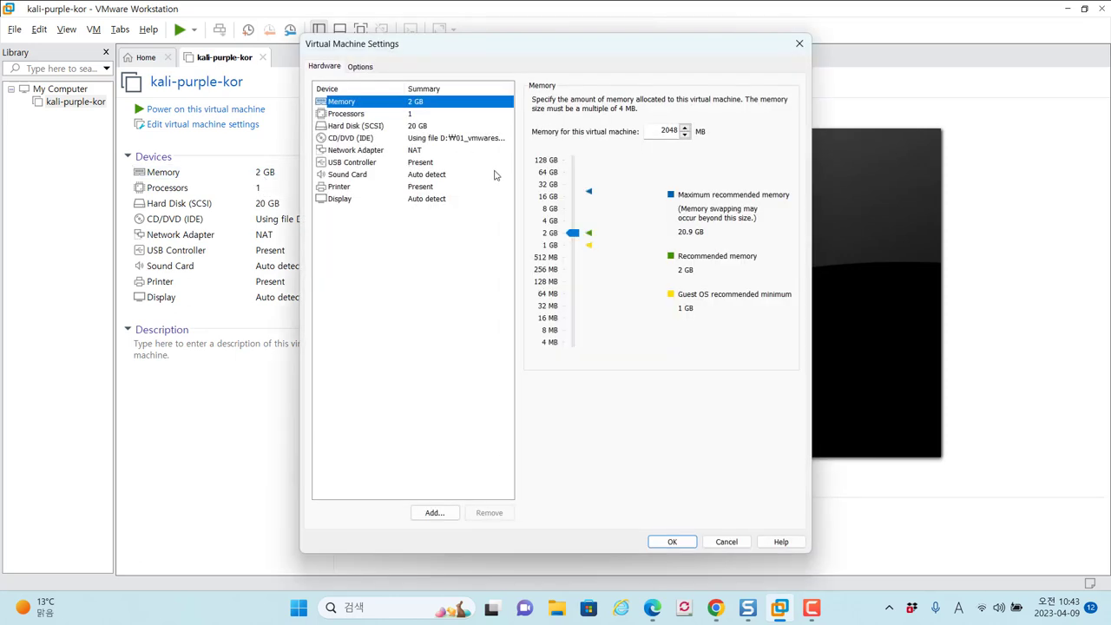
{"action": "left_click_drag", "start_coordinate": [569, 224], "coordinate": [571, 219]}
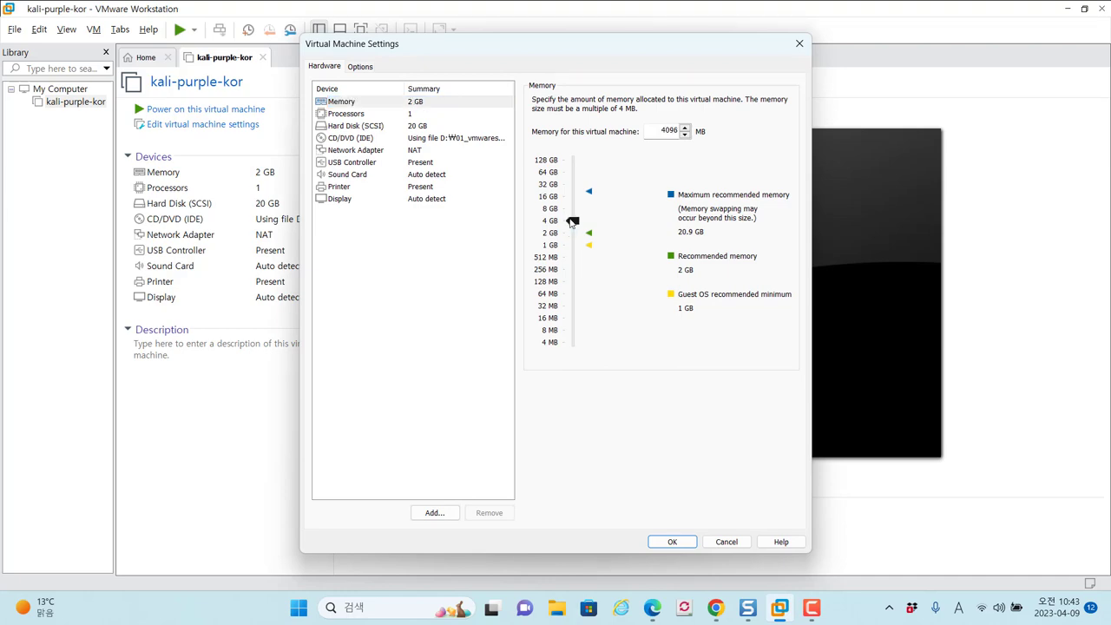
{"action": "left_click", "coordinate": [441, 116]}
{"action": "left_click", "coordinate": [668, 100]}
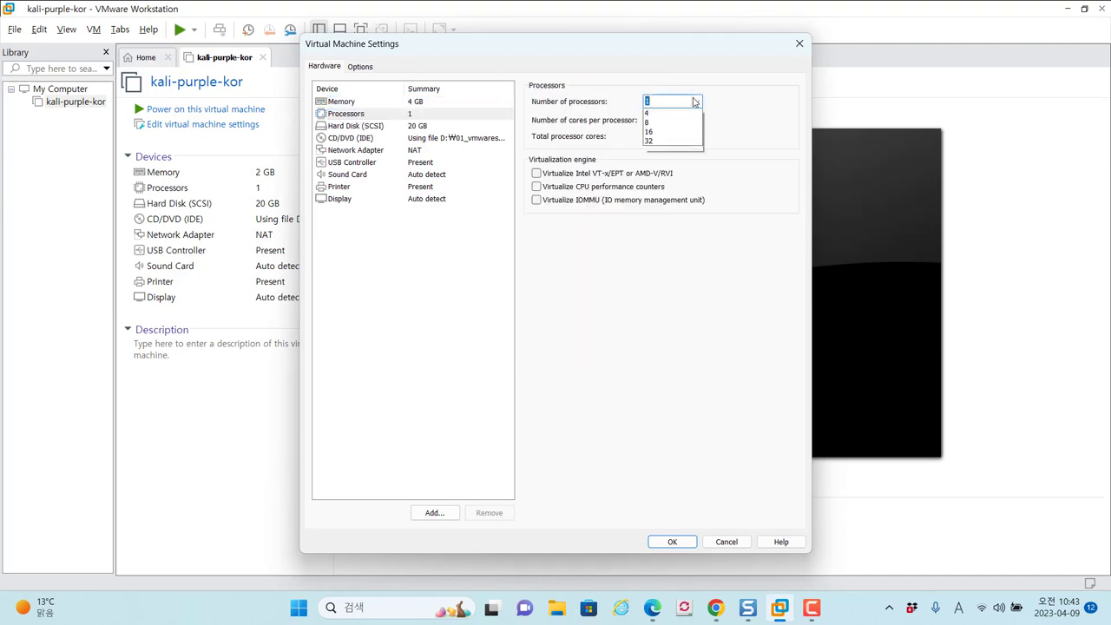
{"action": "left_click", "coordinate": [673, 123]}
{"action": "left_click", "coordinate": [682, 120]}
{"action": "left_click", "coordinate": [674, 142]}
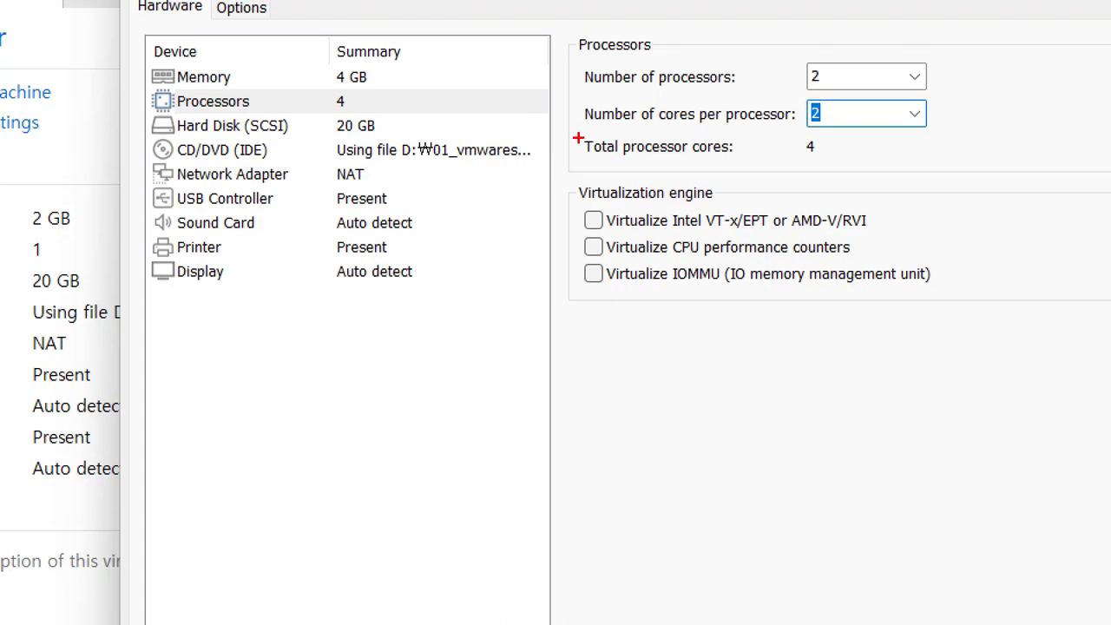
Review the new hardware settings and save them with OK.
{"action": "left_click_drag", "start_coordinate": [582, 142], "coordinate": [840, 174]}
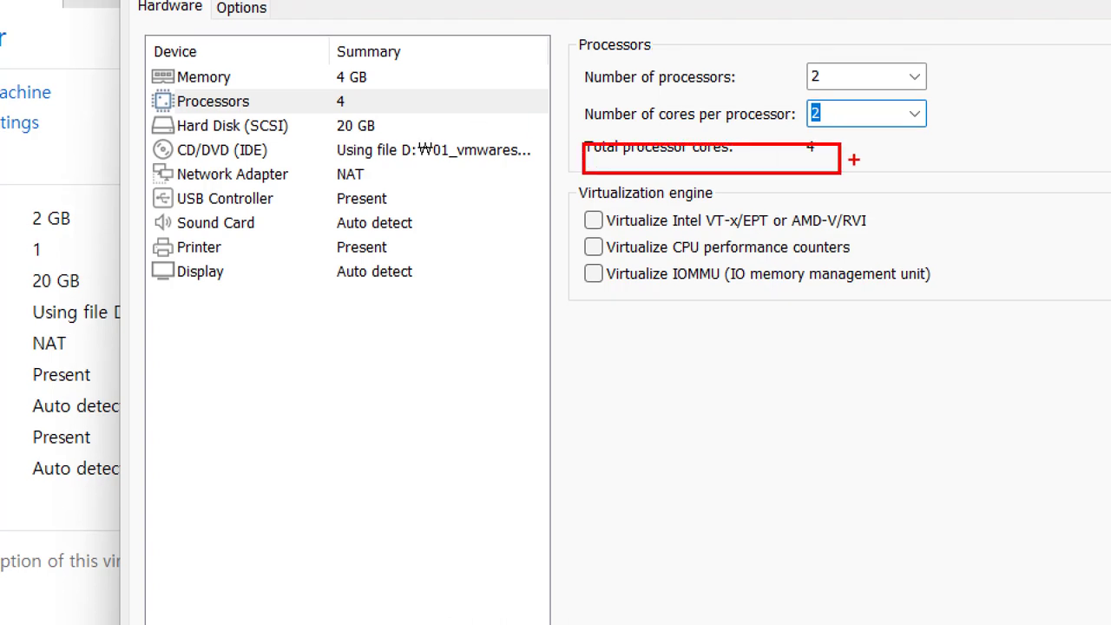
{"action": "left_click_drag", "start_coordinate": [764, 138], "coordinate": [819, 155]}
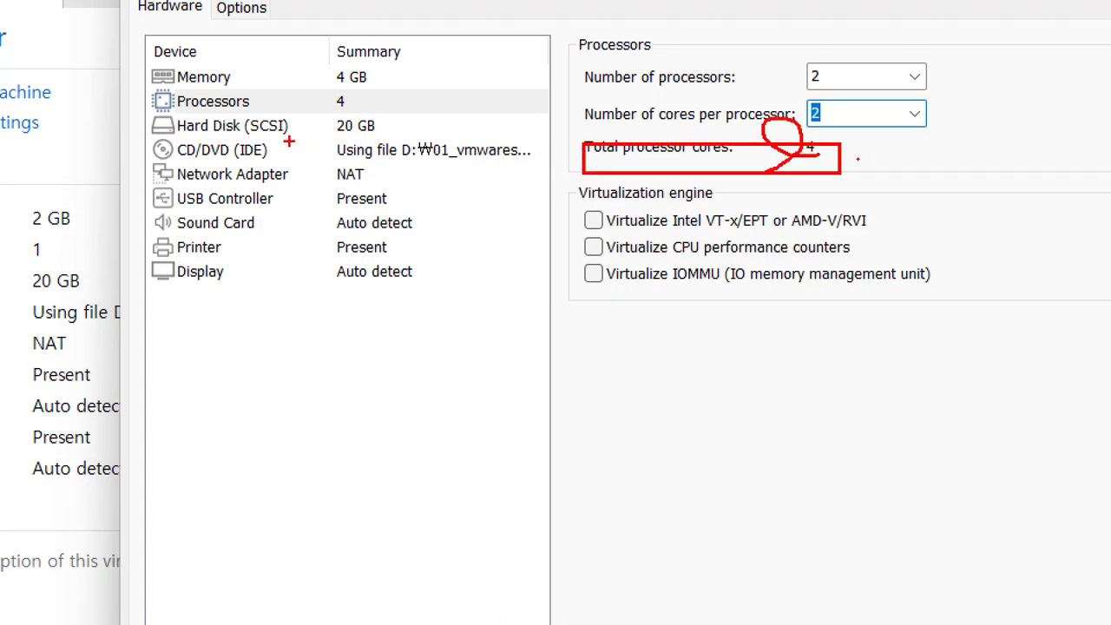
{"action": "left_click_drag", "start_coordinate": [150, 87], "coordinate": [456, 144]}
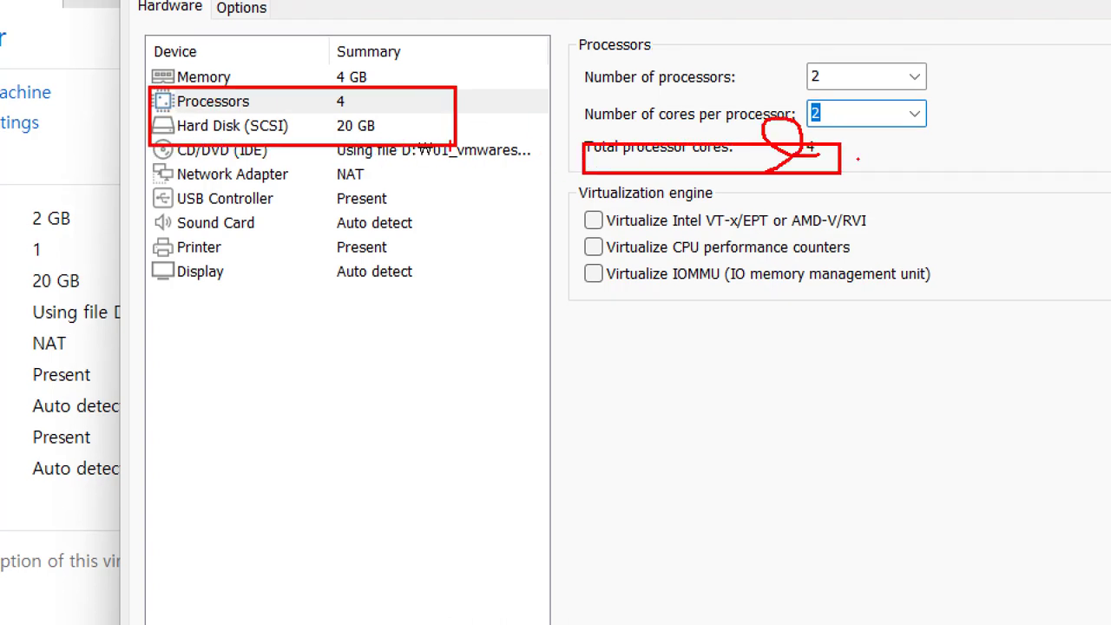
{"action": "mouse_move", "coordinate": [503, 43]}
{"action": "left_mouse_down"}
{"action": "mouse_move", "coordinate": [455, 68]}
{"action": "mouse_move", "coordinate": [511, 87]}
{"action": "left_mouse_up"}
{"action": "left_click_drag", "start_coordinate": [176, 192], "coordinate": [254, 193]}
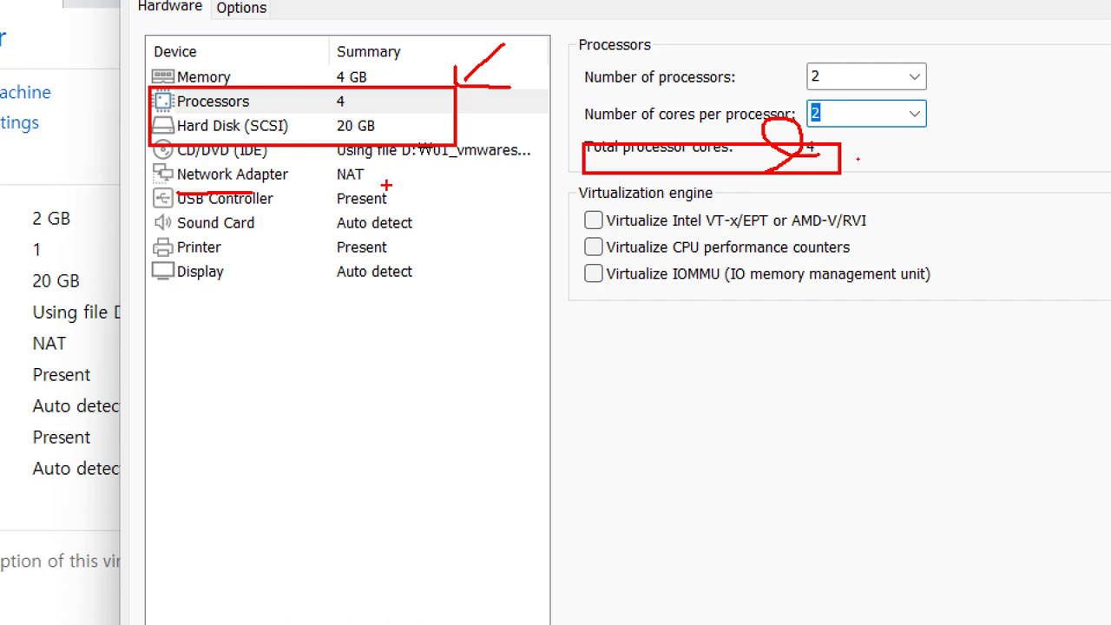
{"action": "mouse_move", "coordinate": [385, 185]}
{"action": "left_mouse_down"}
{"action": "mouse_move", "coordinate": [375, 177]}
{"action": "mouse_move", "coordinate": [434, 213]}
{"action": "mouse_move", "coordinate": [417, 177]}
{"action": "left_mouse_up"}
{"action": "key", "text": "Escape"}
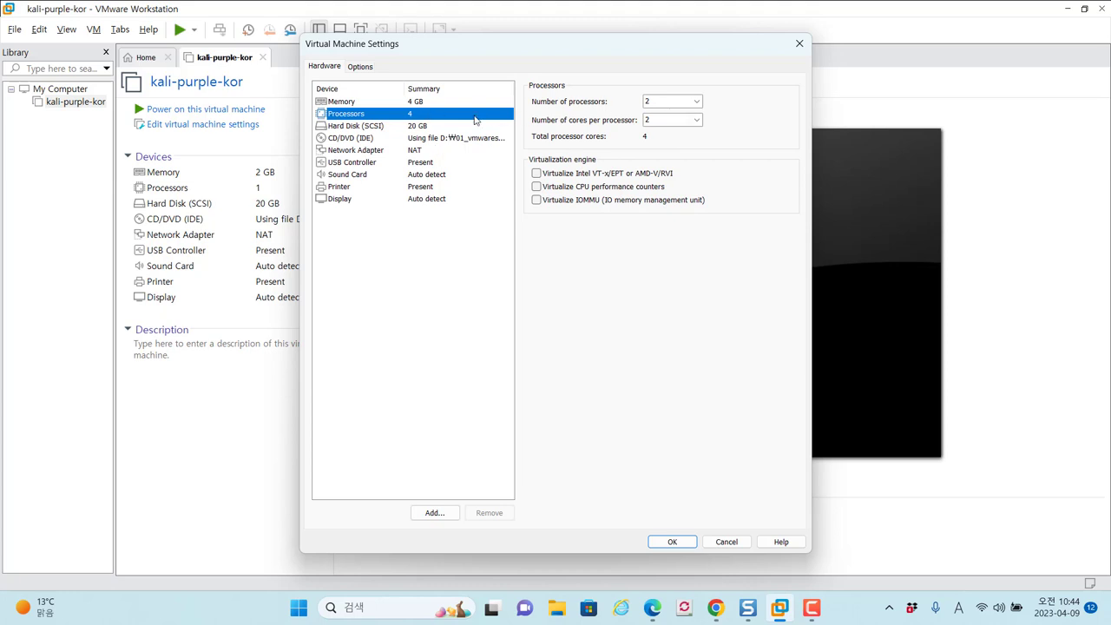
{"action": "left_click", "coordinate": [673, 541]}
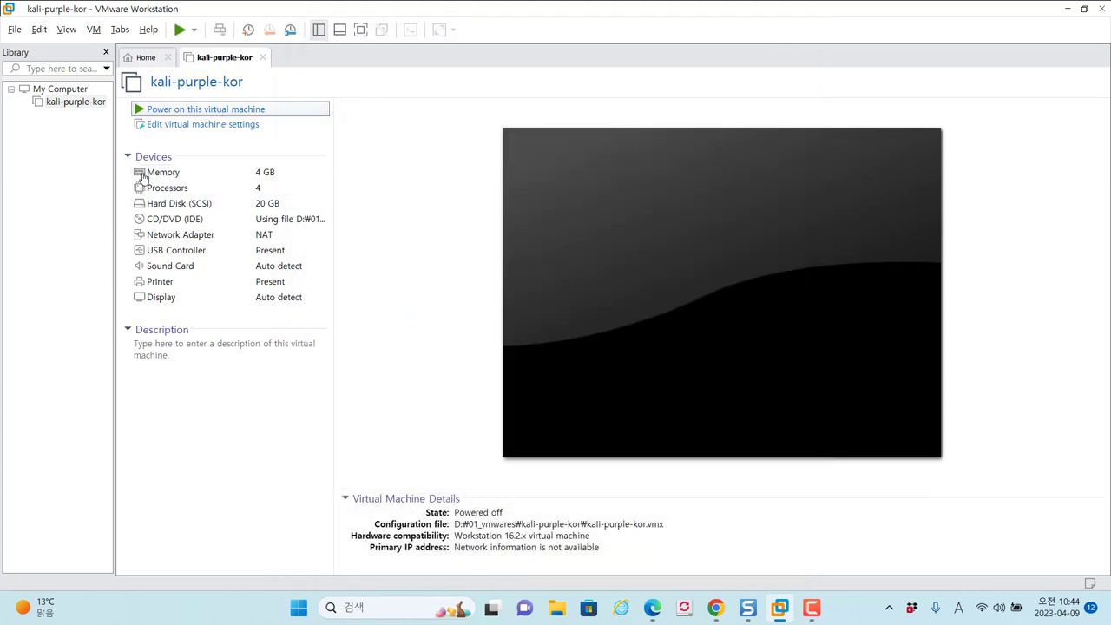
Power on kali-purple-kor and dismiss the printing notification, hint bar and library pane.
{"action": "key", "text": "ctrl+b"}
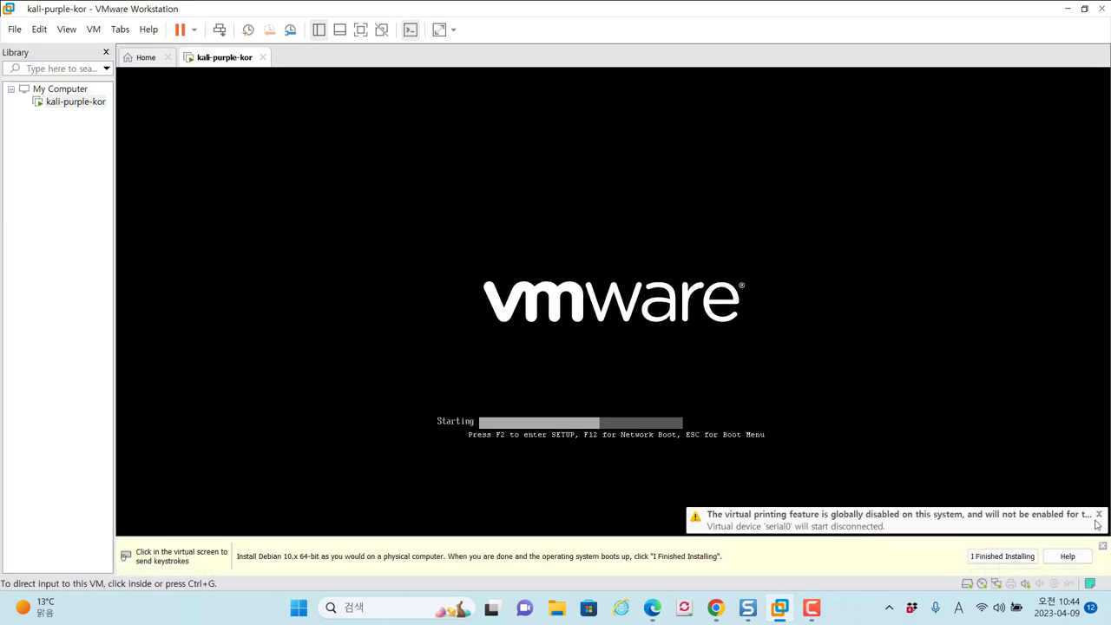
{"action": "left_click", "coordinate": [1098, 515]}
{"action": "left_click", "coordinate": [1103, 546]}
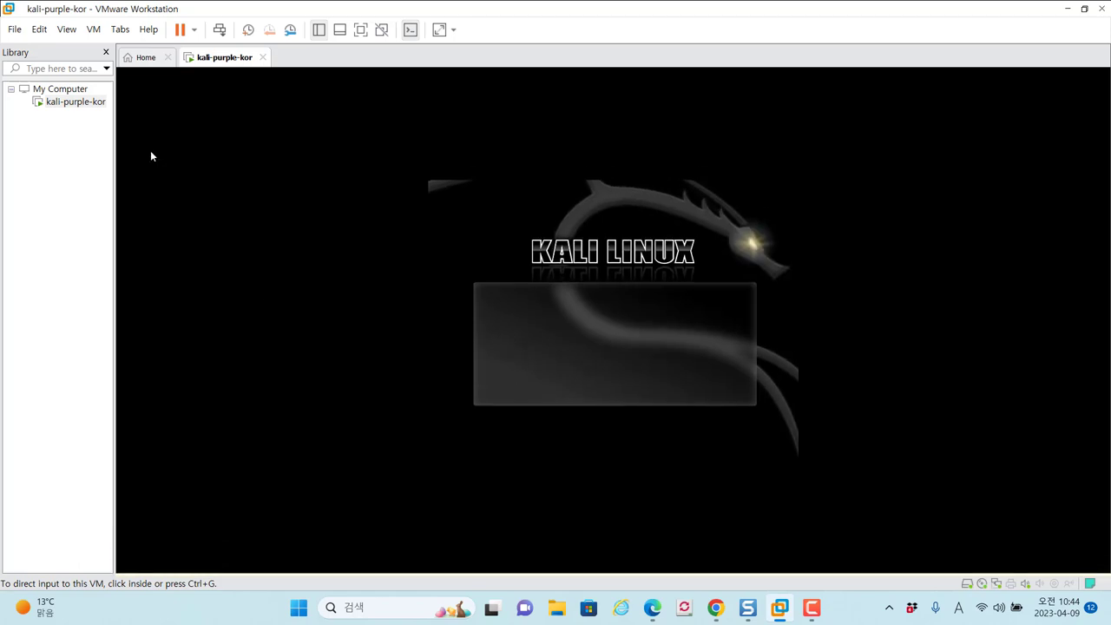
{"action": "left_click", "coordinate": [106, 52]}
Press Enter at the Kali boot menu to start the graphical installer.
{"action": "left_click", "coordinate": [535, 318]}
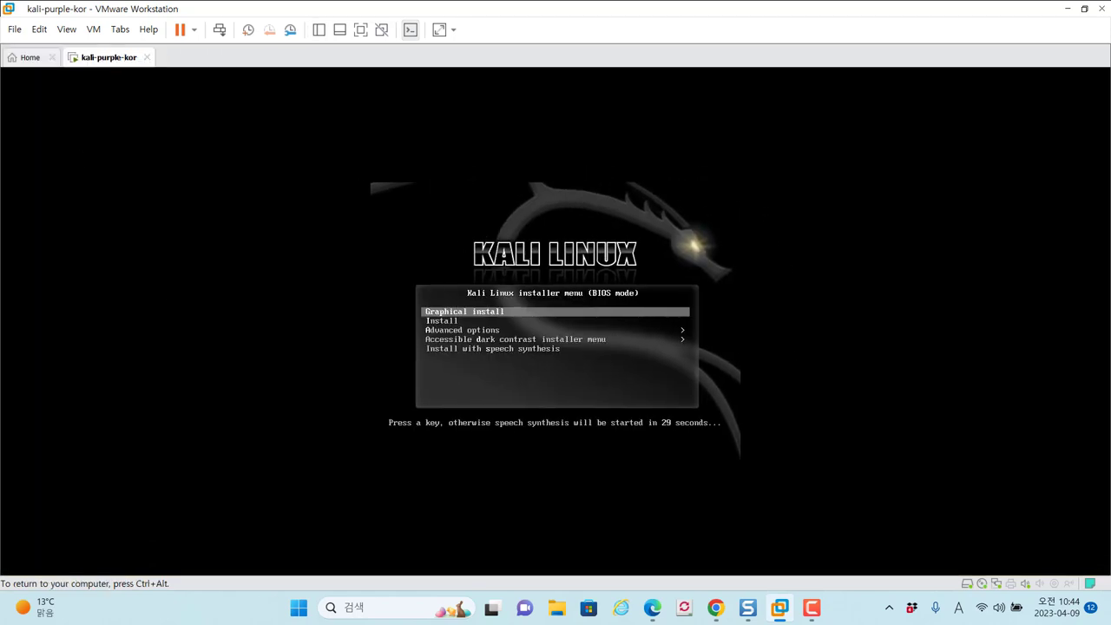
{"action": "key", "text": "ctrl+alt"}
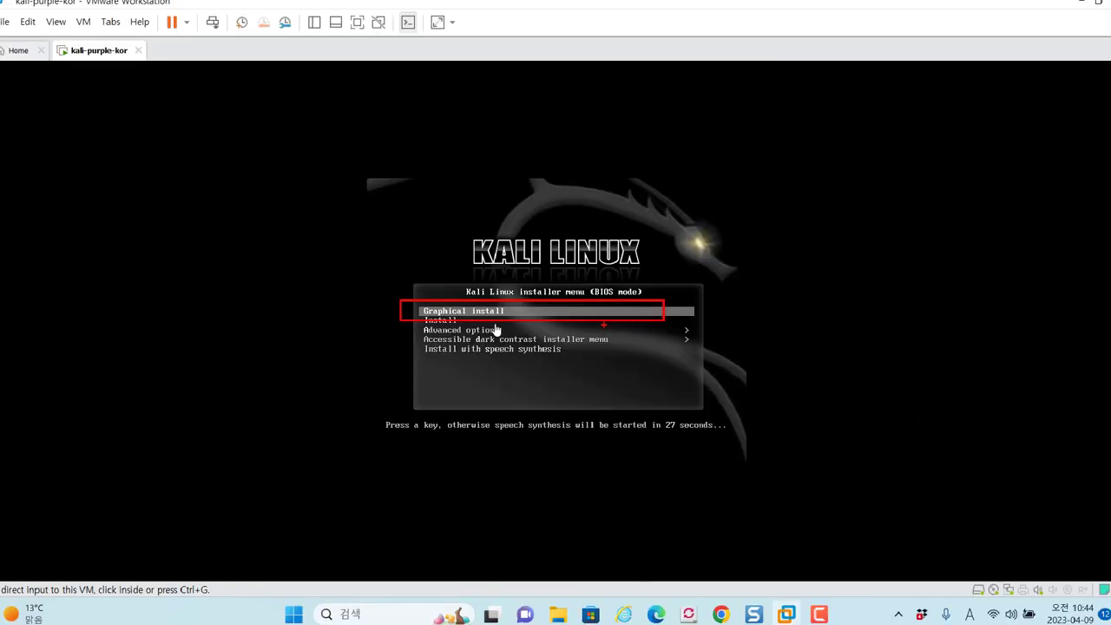
{"action": "left_click", "coordinate": [471, 306]}
{"action": "key", "text": "Return"}
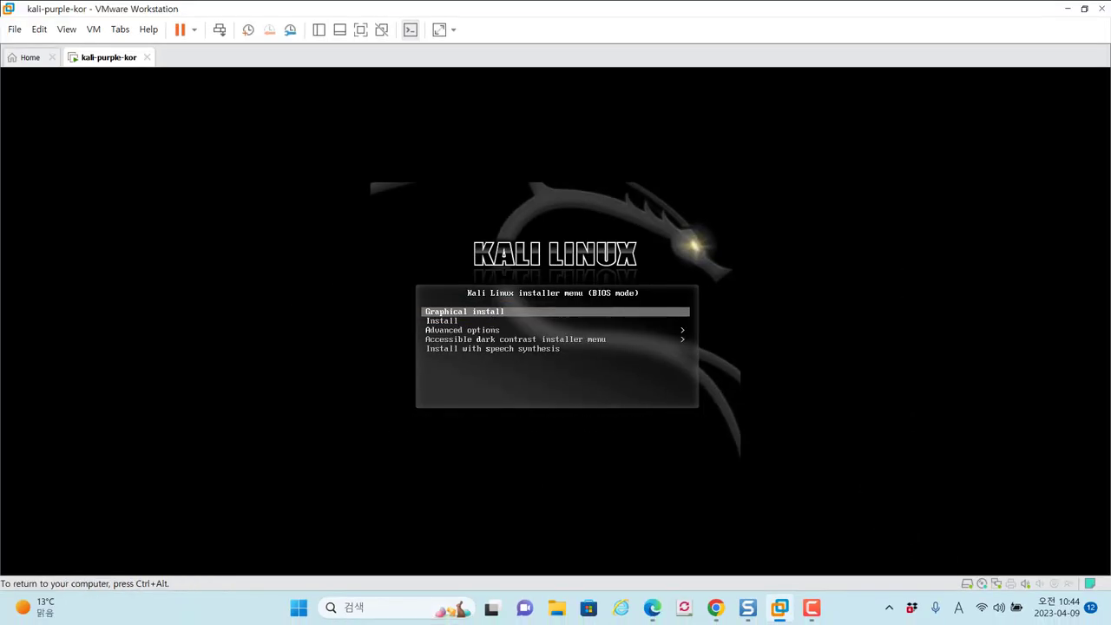
{"action": "key", "text": "ctrl+alt"}
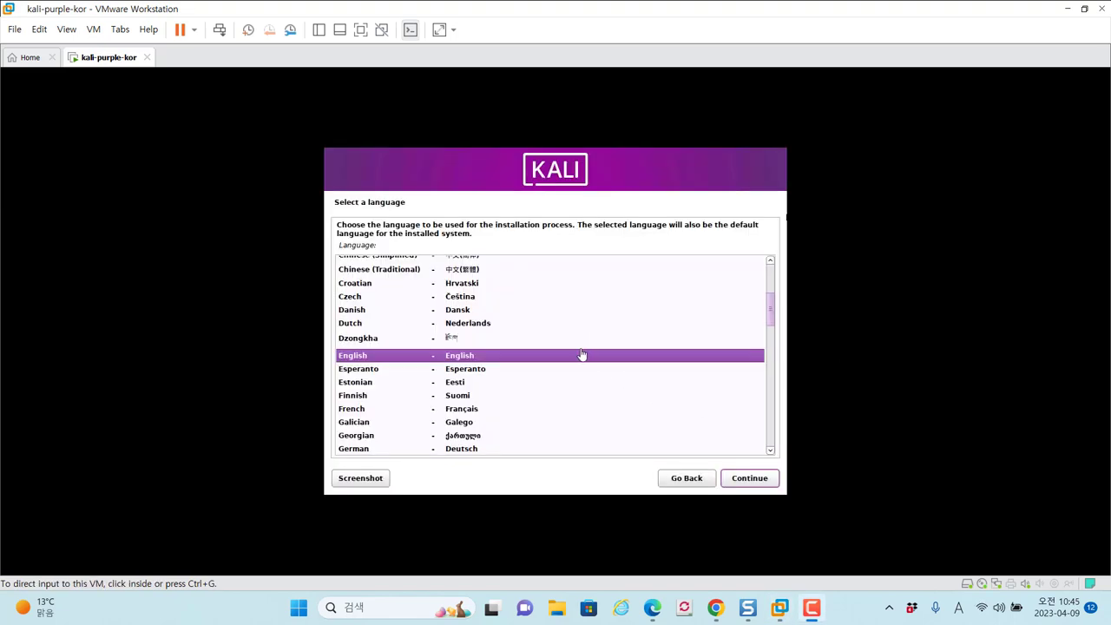
Pick Korean from the installer's language list and continue to the location step.
{"action": "left_click", "coordinate": [582, 354]}
{"action": "key", "text": "Down"}
{"action": "key", "text": "Up"}
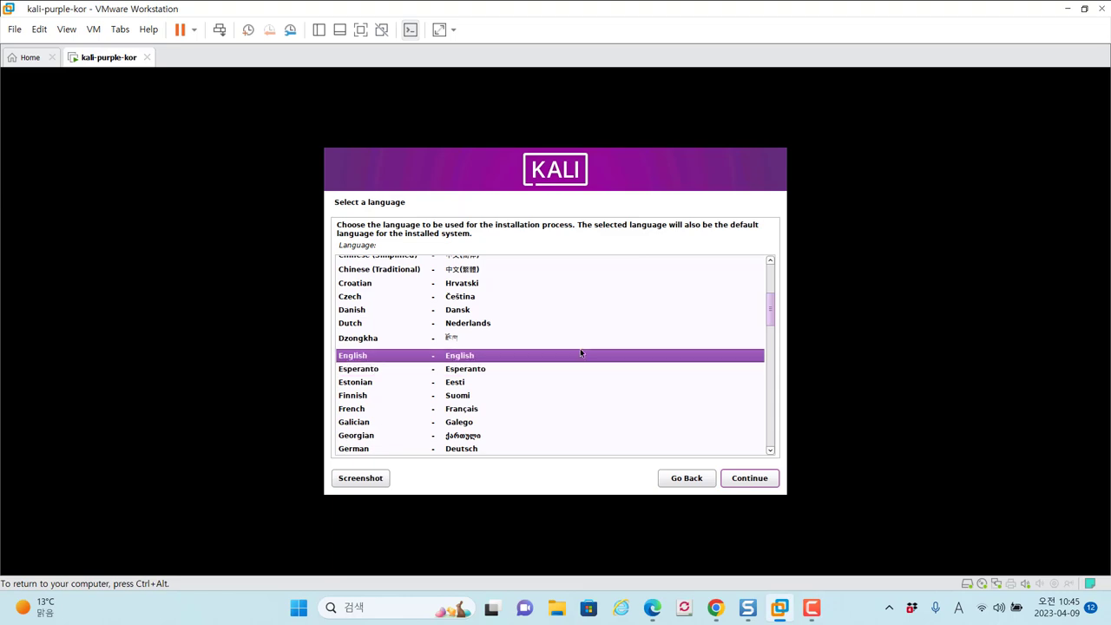
{"action": "key", "text": "ctrl+alt"}
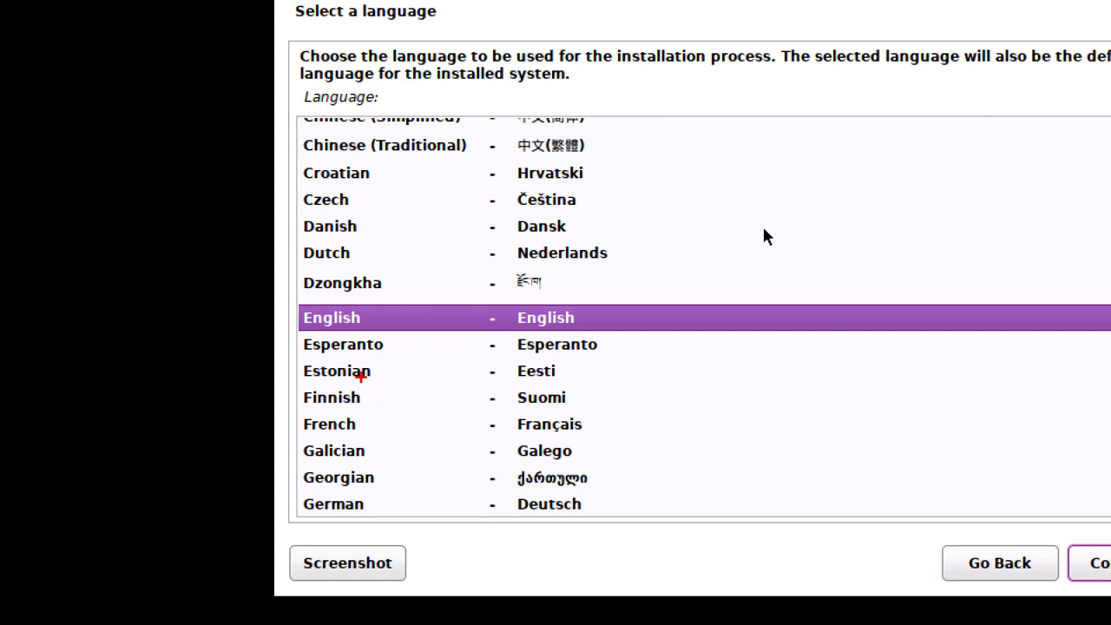
{"action": "left_click_drag", "start_coordinate": [276, 293], "coordinate": [664, 352]}
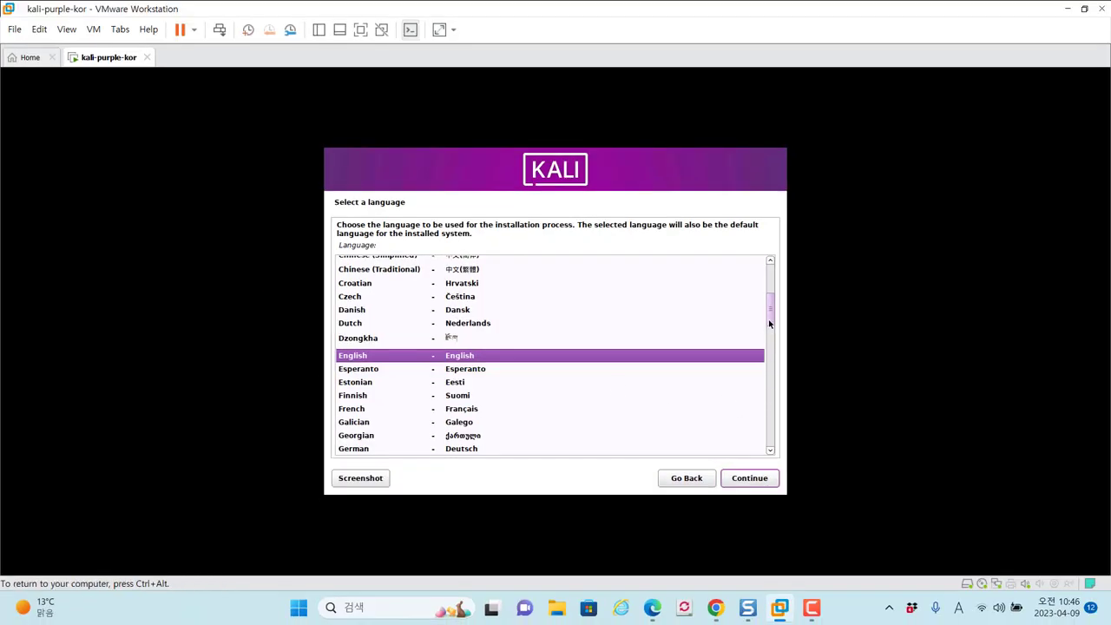
{"action": "left_click_drag", "start_coordinate": [770, 314], "coordinate": [767, 364]}
{"action": "left_click", "coordinate": [471, 355]}
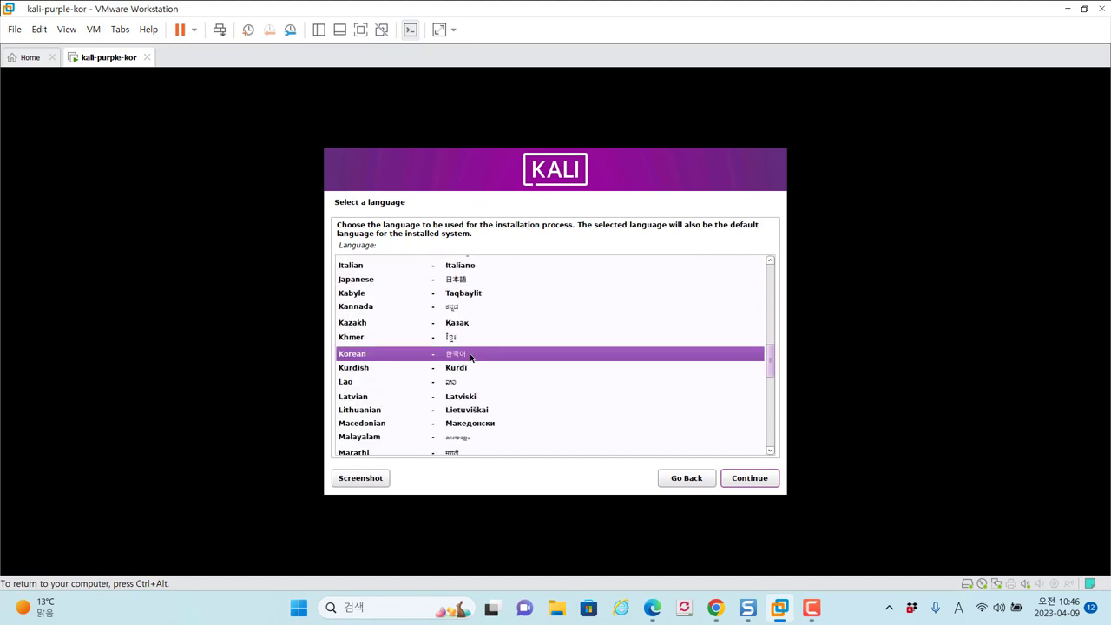
{"action": "key", "text": "ctrl+alt"}
{"action": "left_click", "coordinate": [746, 479]}
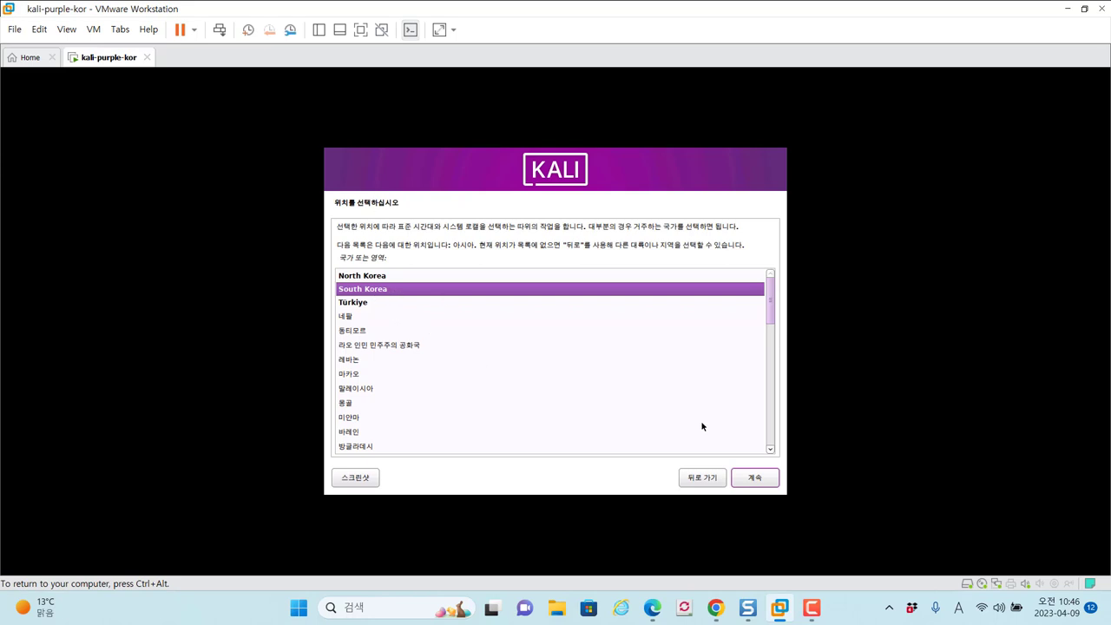
Accept South Korea as location and the Korean keymap, then wait for components to load.
{"action": "left_click", "coordinate": [776, 482]}
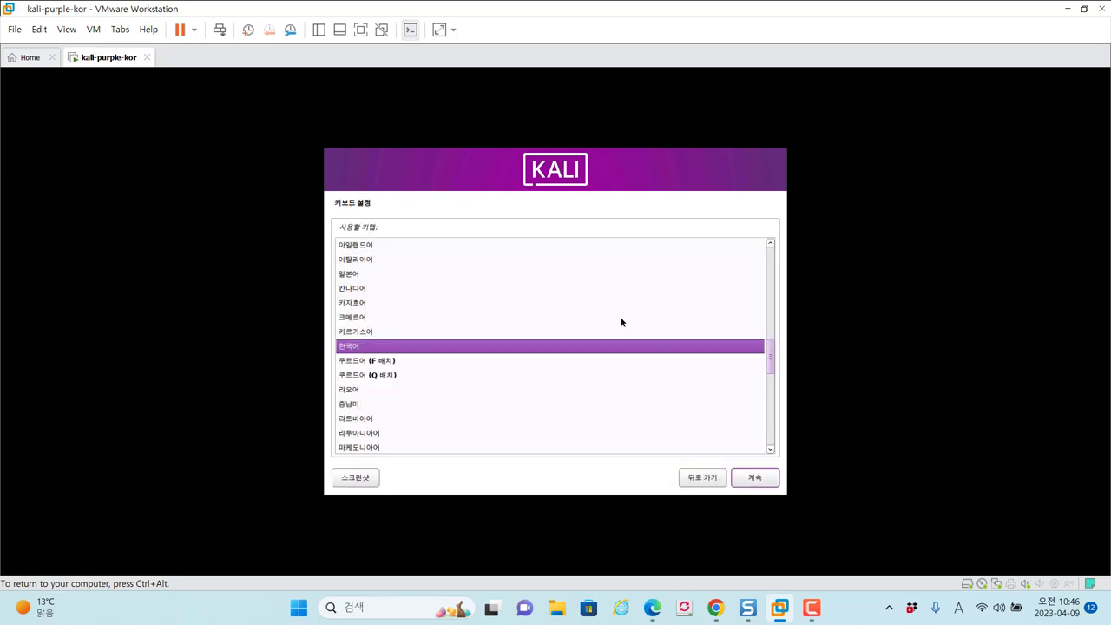
{"action": "key", "text": "ctrl+alt"}
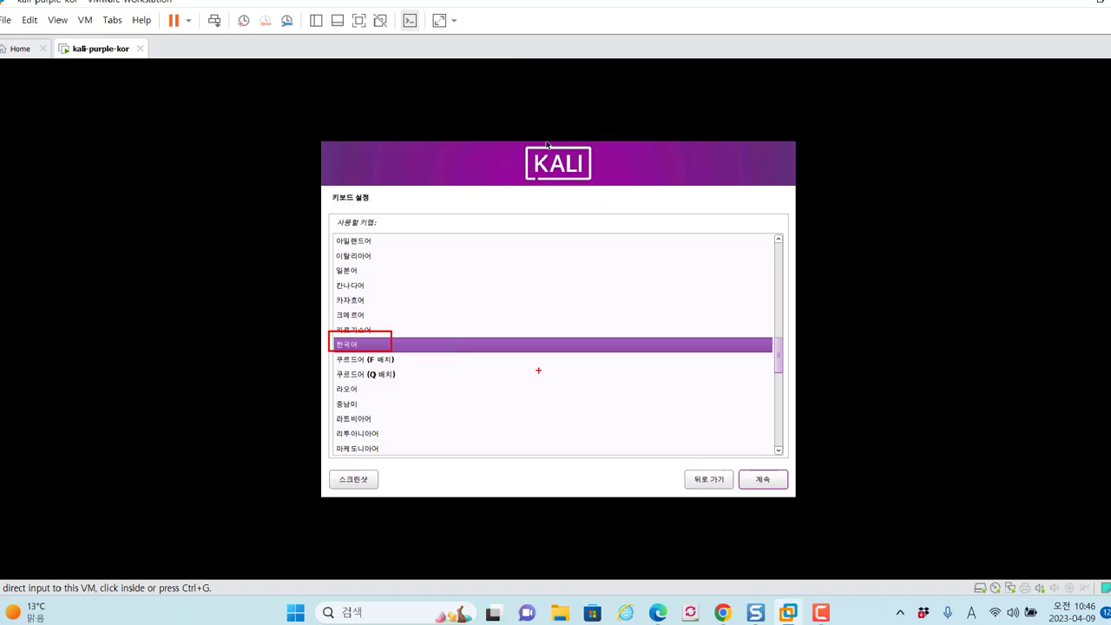
{"action": "left_click", "coordinate": [757, 483]}
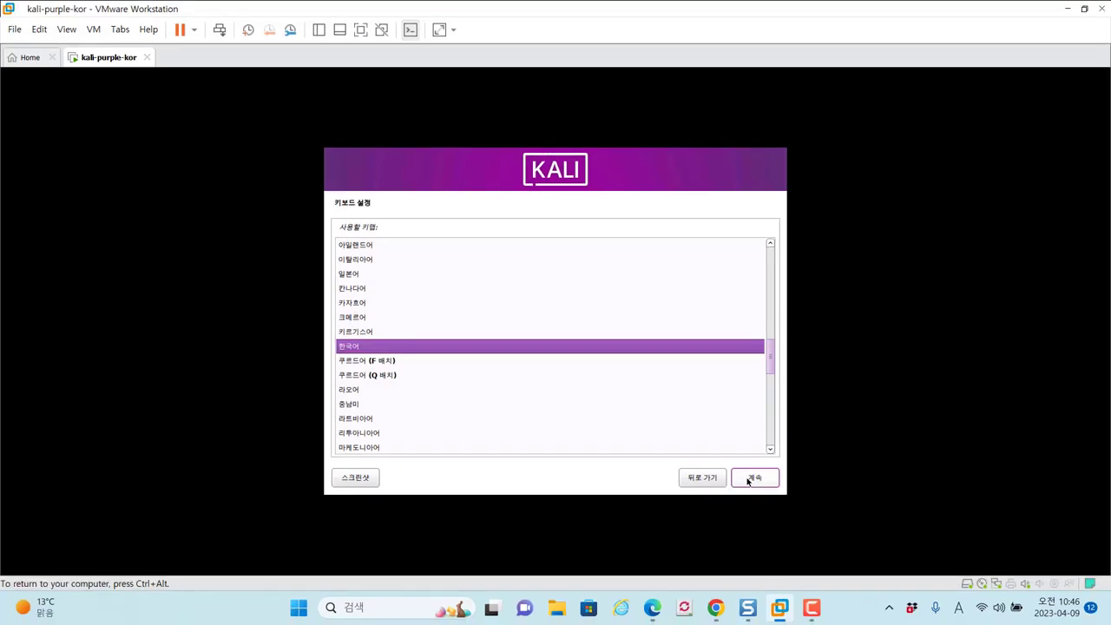
{"action": "left_click", "coordinate": [749, 481]}
{"action": "key", "text": "ctrl+alt"}
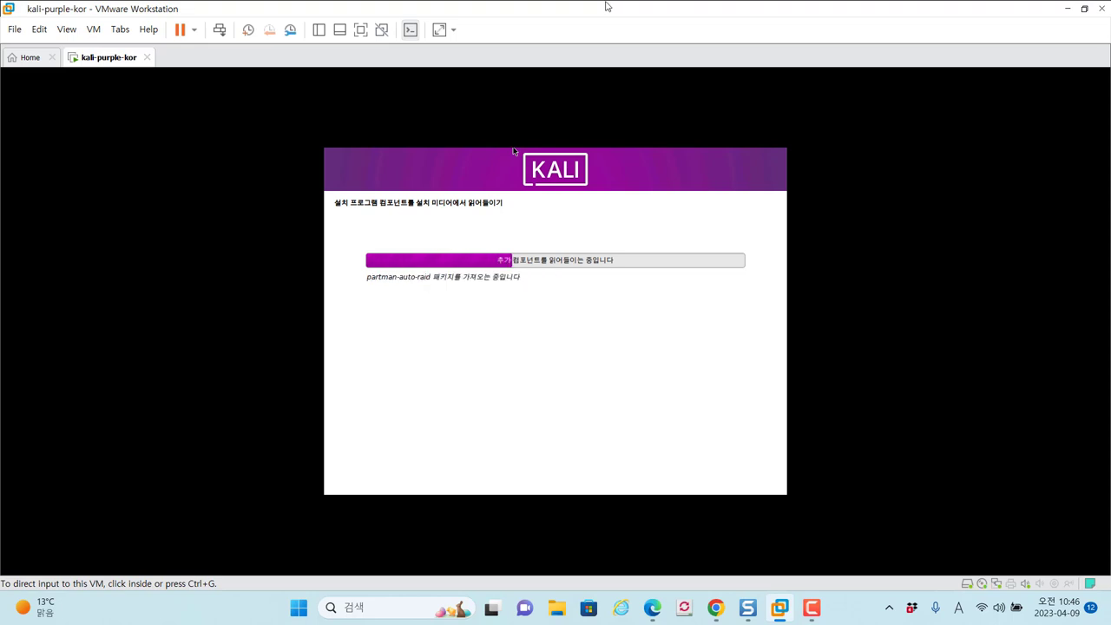
{"action": "left_click", "coordinate": [415, 274]}
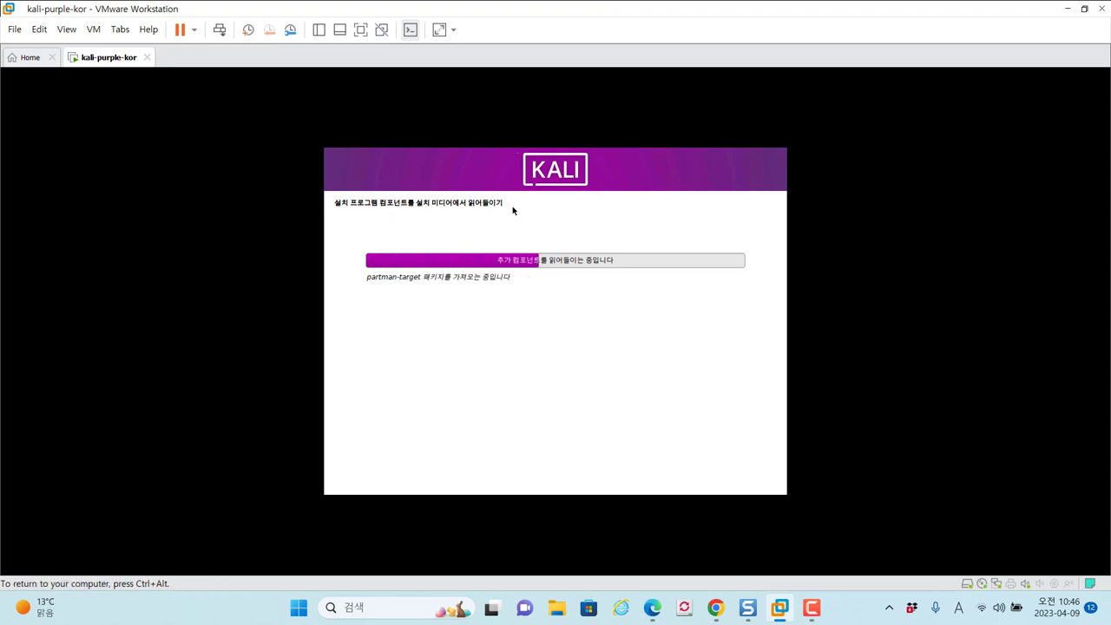
{"action": "key", "text": "ctrl+alt"}
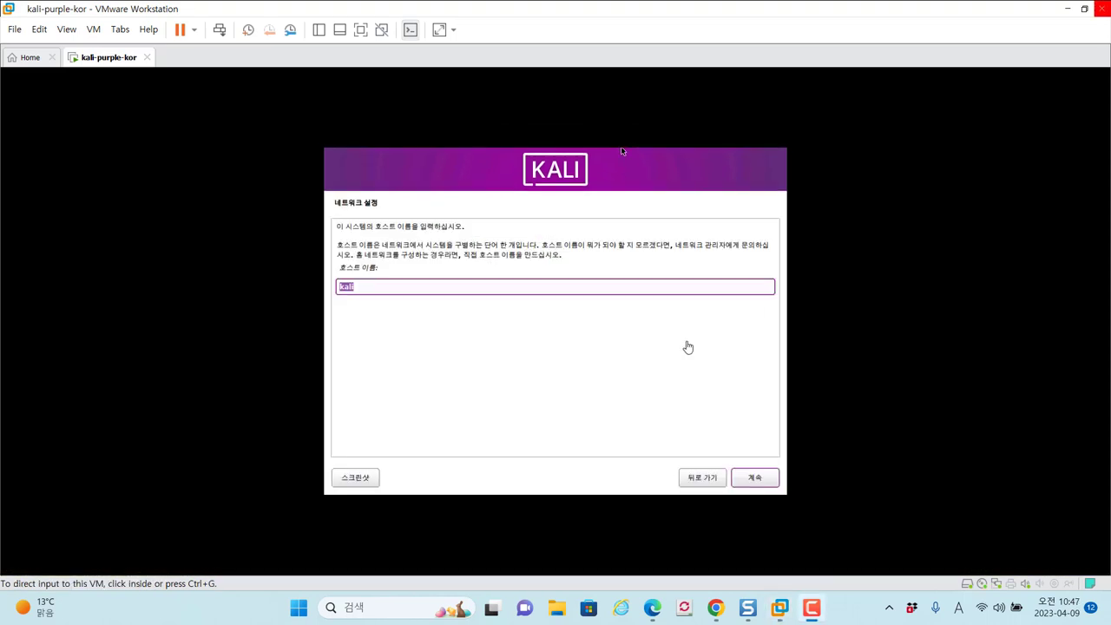
Keep the hostname kali and set the domain name to kali.
{"action": "left_click", "coordinate": [622, 151]}
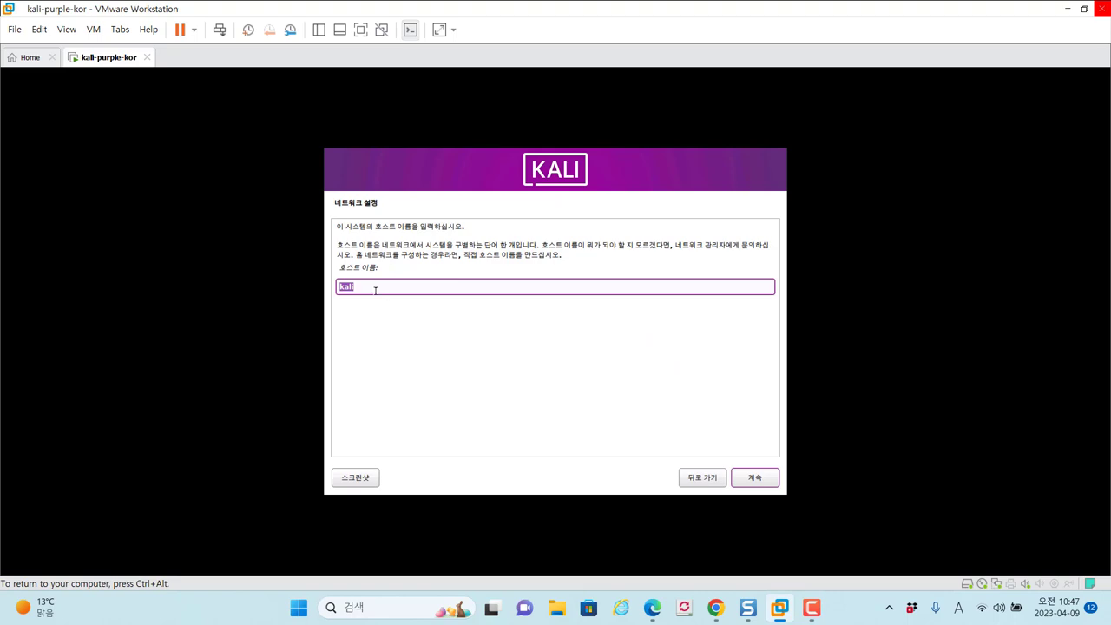
{"action": "key", "text": "ctrl+alt"}
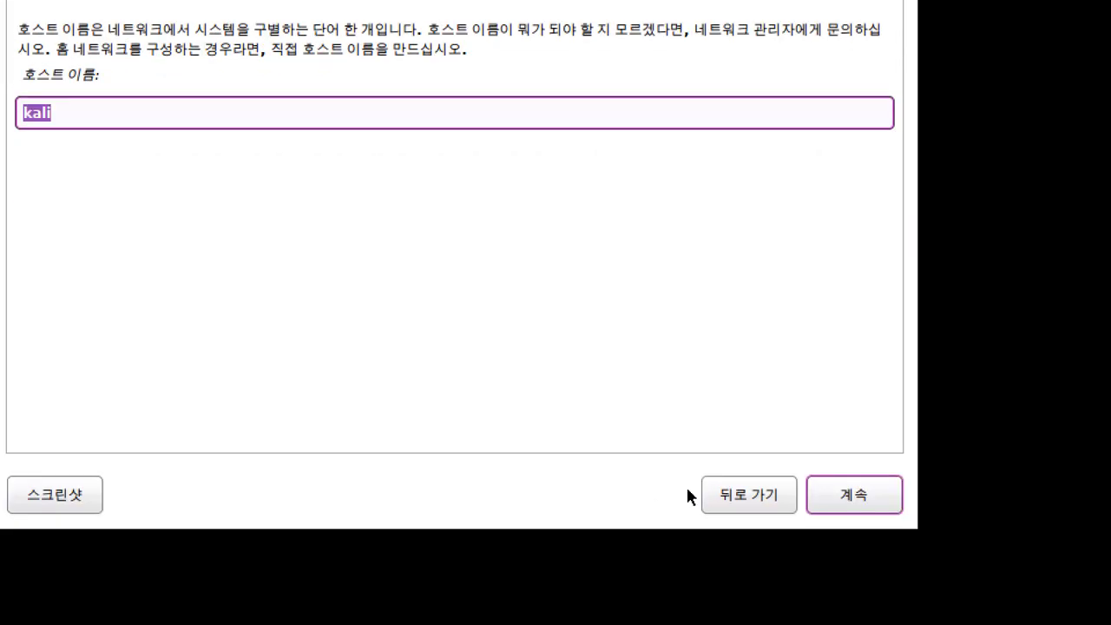
{"action": "left_click", "coordinate": [894, 502]}
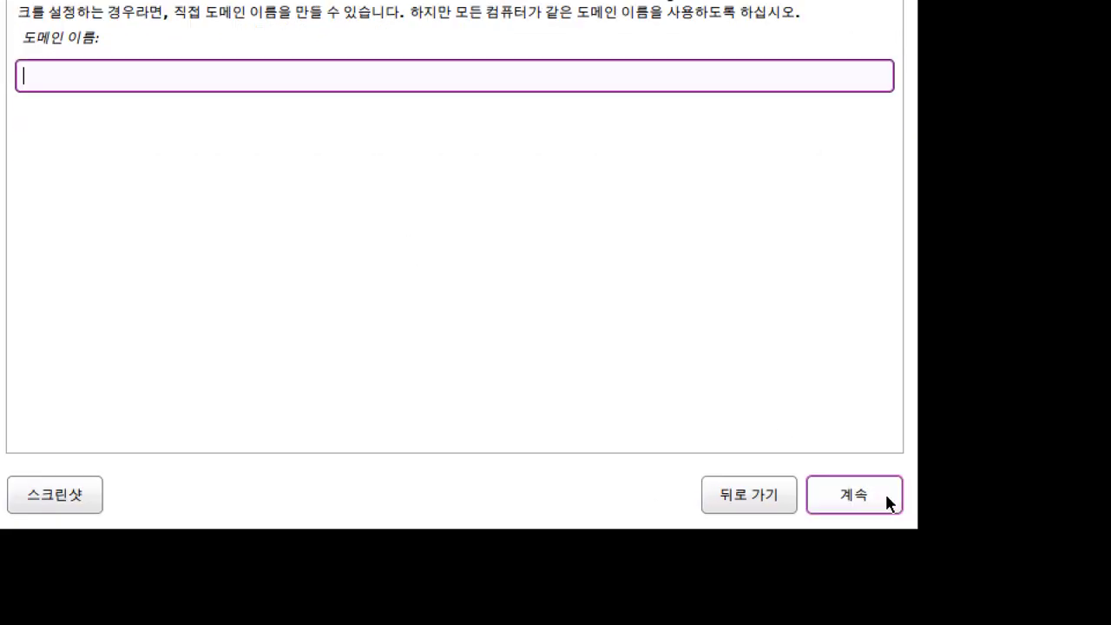
{"action": "type", "text": "kali"}
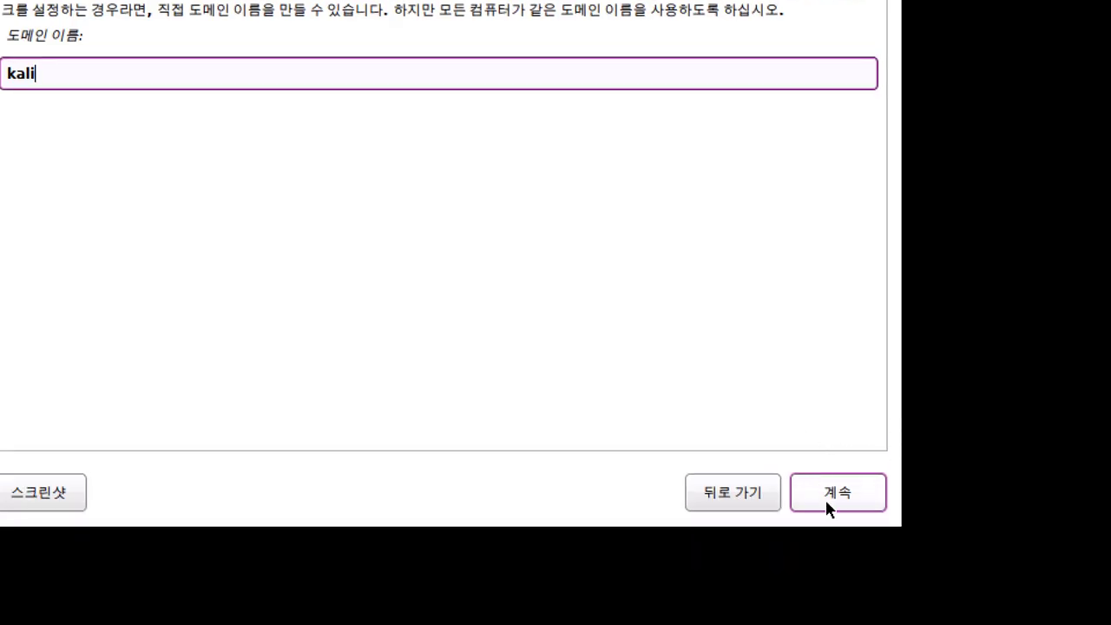
{"action": "left_click", "coordinate": [828, 496]}
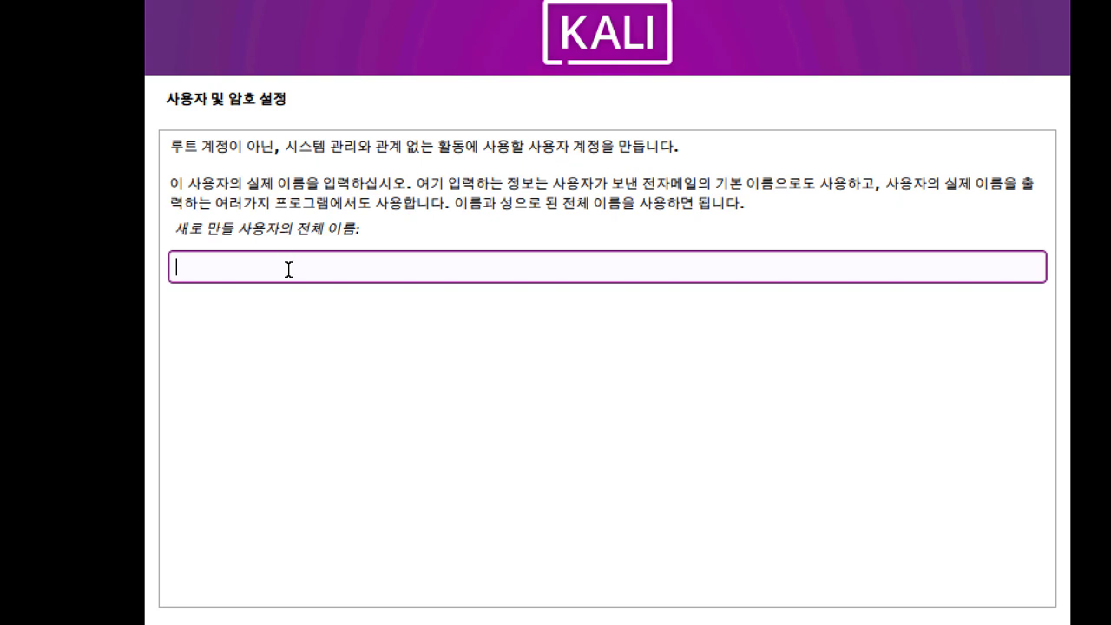
Enter the new user's full name, keep username kali, and type the password twice.
{"action": "key", "text": "Return"}
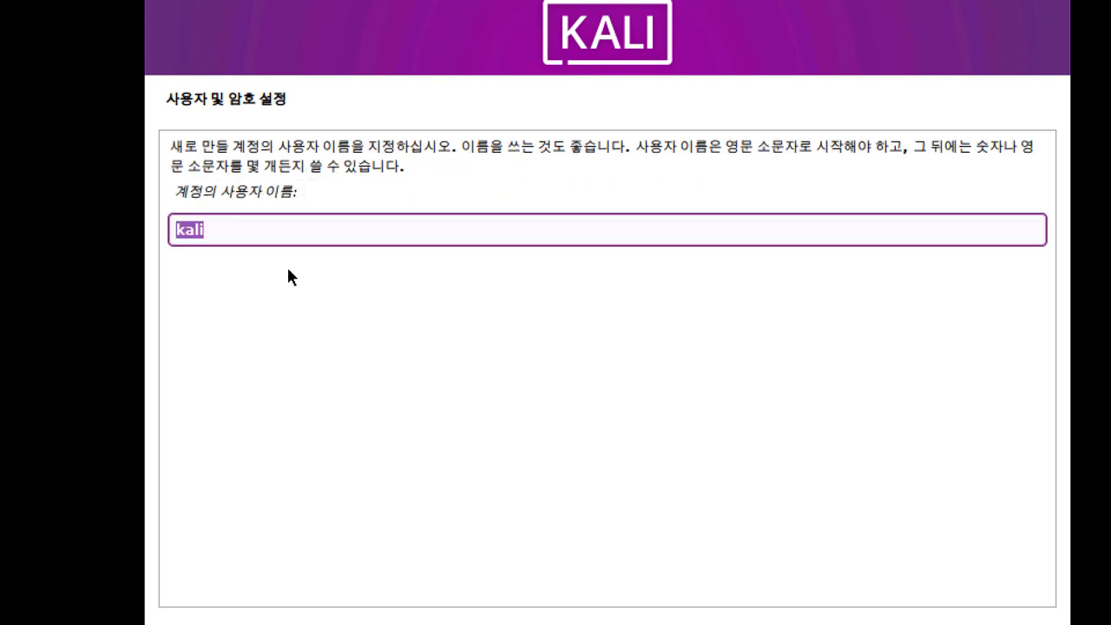
{"action": "key", "text": "Return"}
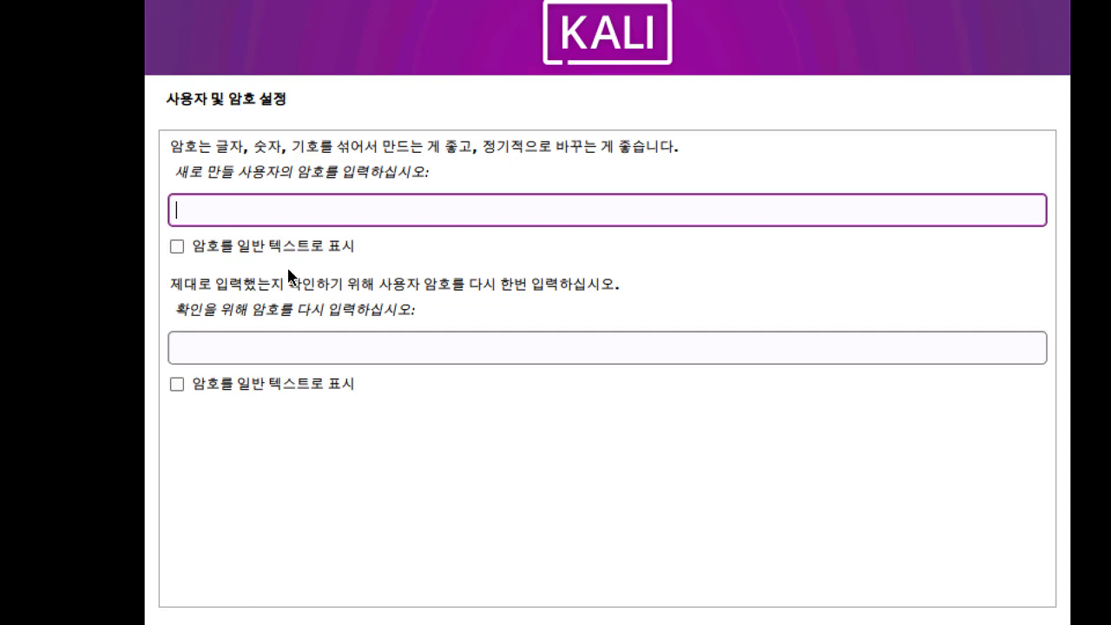
{"action": "key", "text": "Tab"}
{"action": "key", "text": "Tab"}
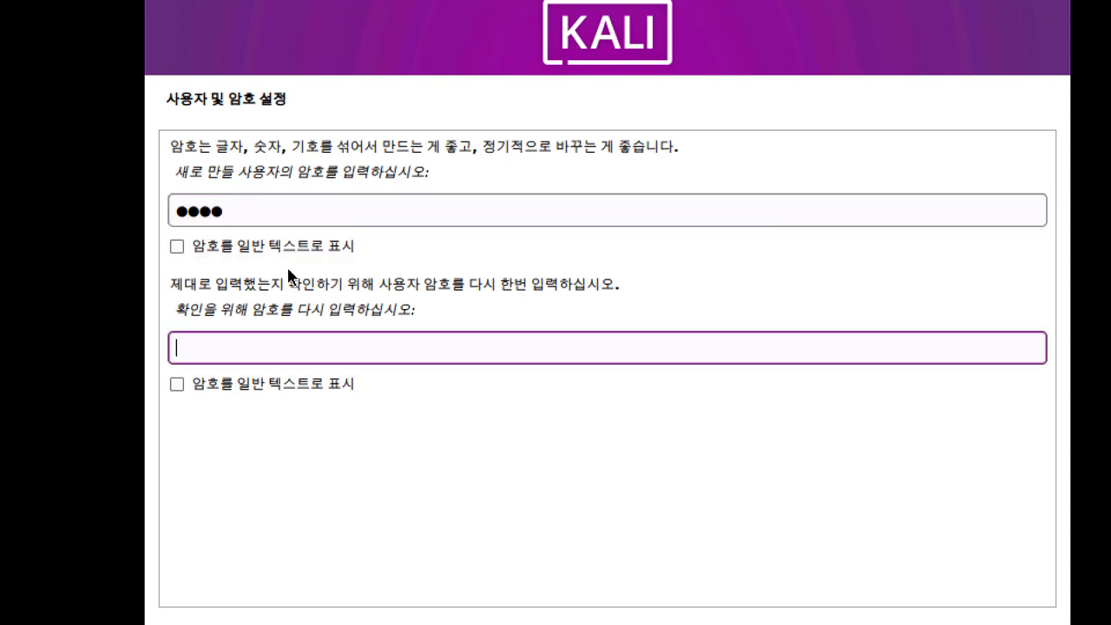
{"action": "key", "text": "BackSpace"}
{"action": "key", "text": "BackSpace"}
{"action": "key", "text": "BackSpace"}
{"action": "key", "text": "BackSpace"}
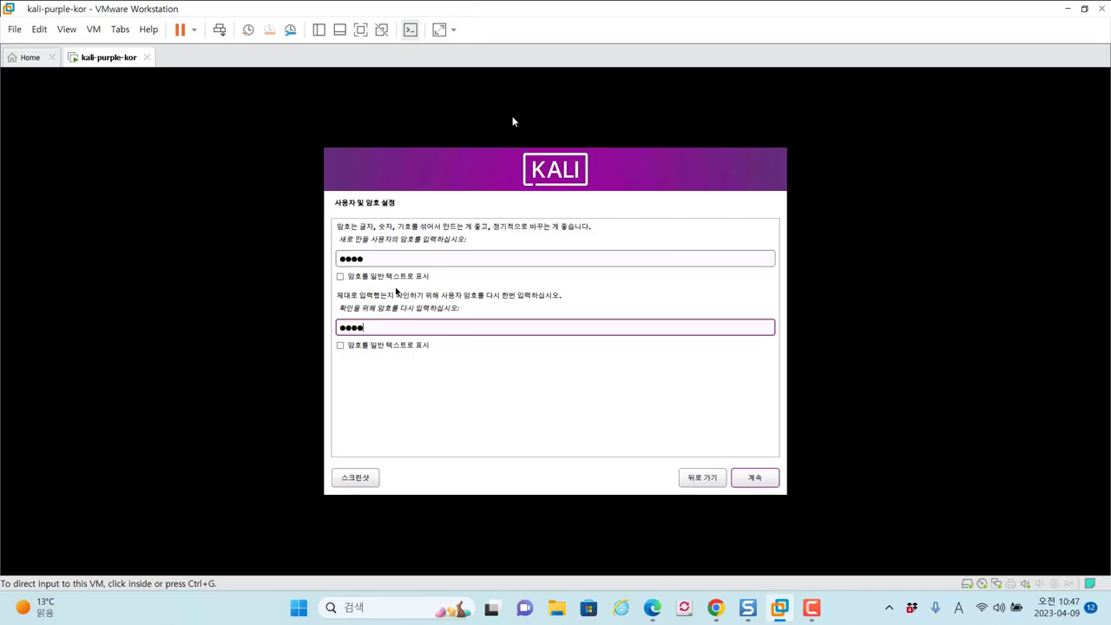
Submit the password and proceed past clock setup to disk partitioning.
{"action": "left_click", "coordinate": [757, 478]}
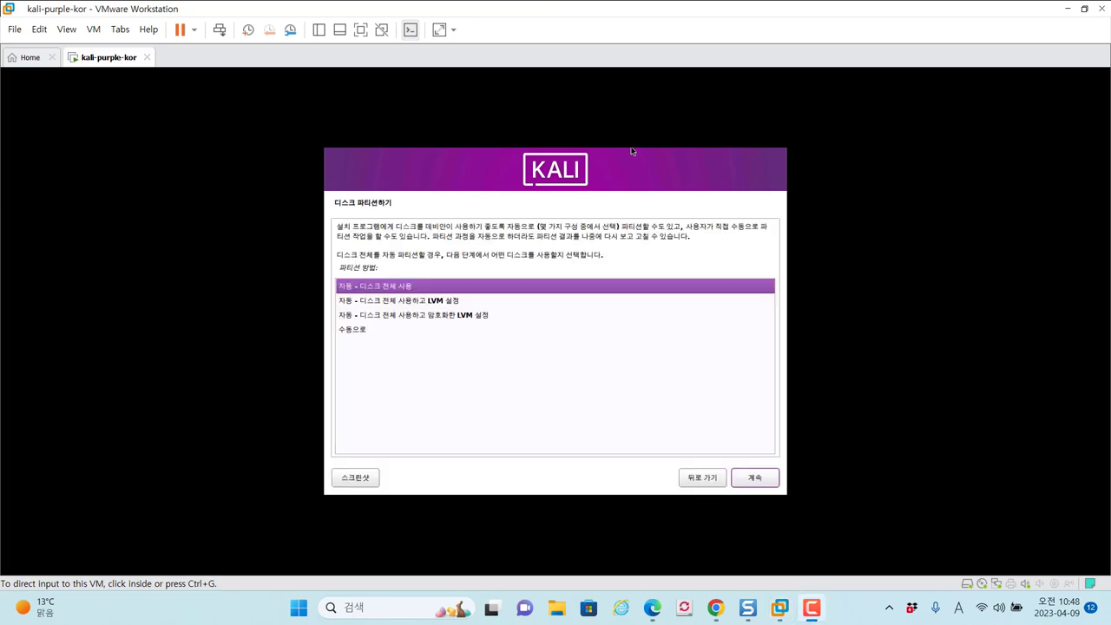
{"action": "left_click", "coordinate": [612, 41]}
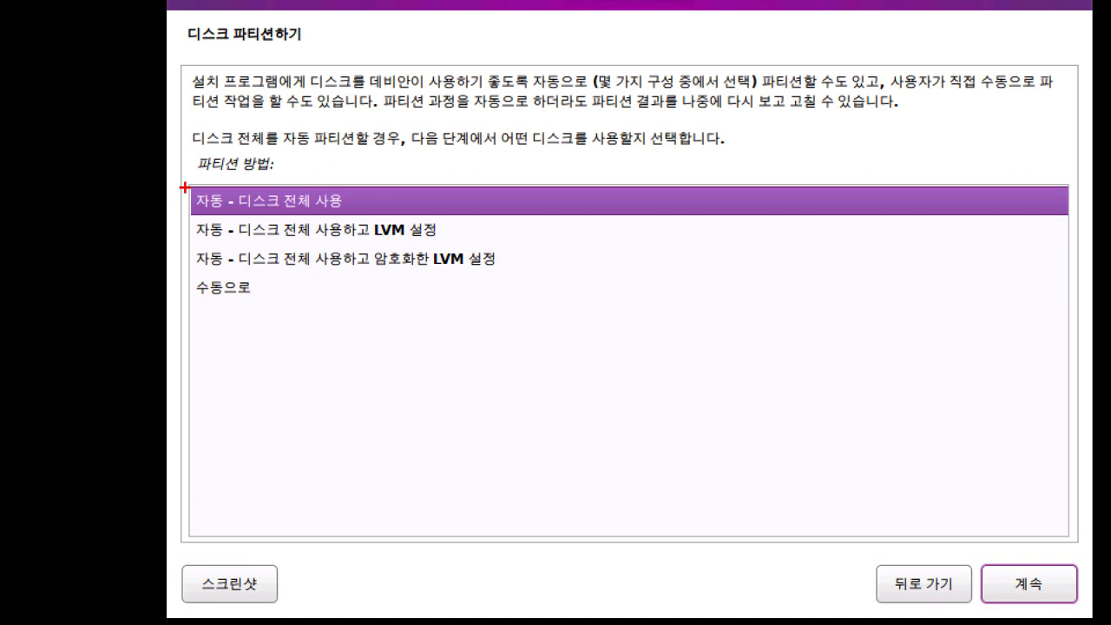
{"action": "left_click_drag", "start_coordinate": [333, 279], "coordinate": [429, 293]}
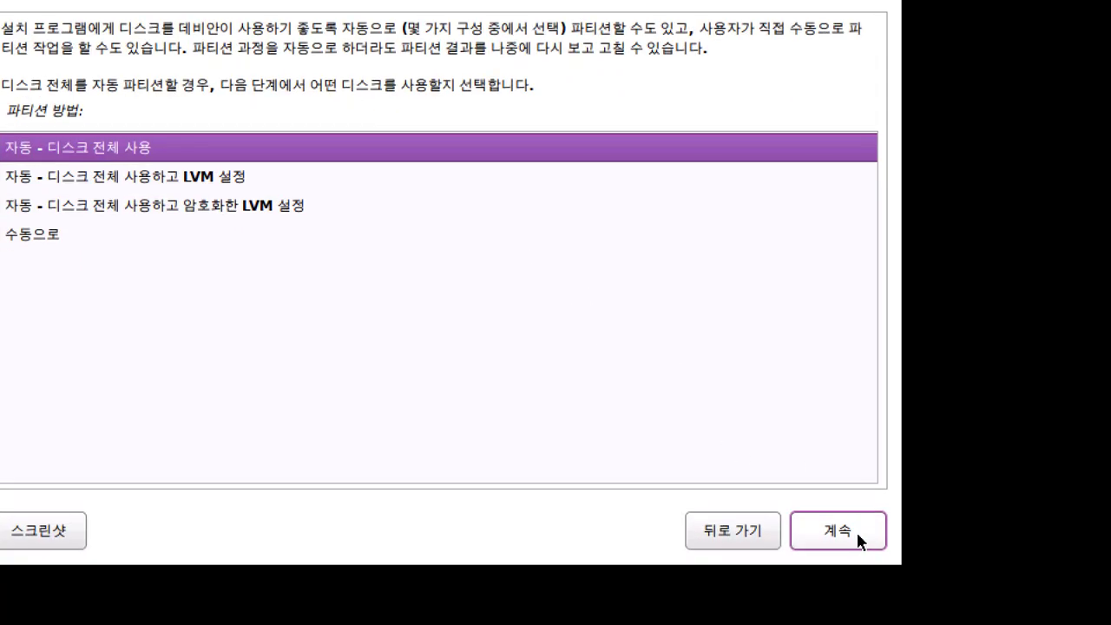
Guided-partition the whole 21.5 GB sda disk as one partition and confirm writing with Yes.
{"action": "left_click", "coordinate": [754, 478]}
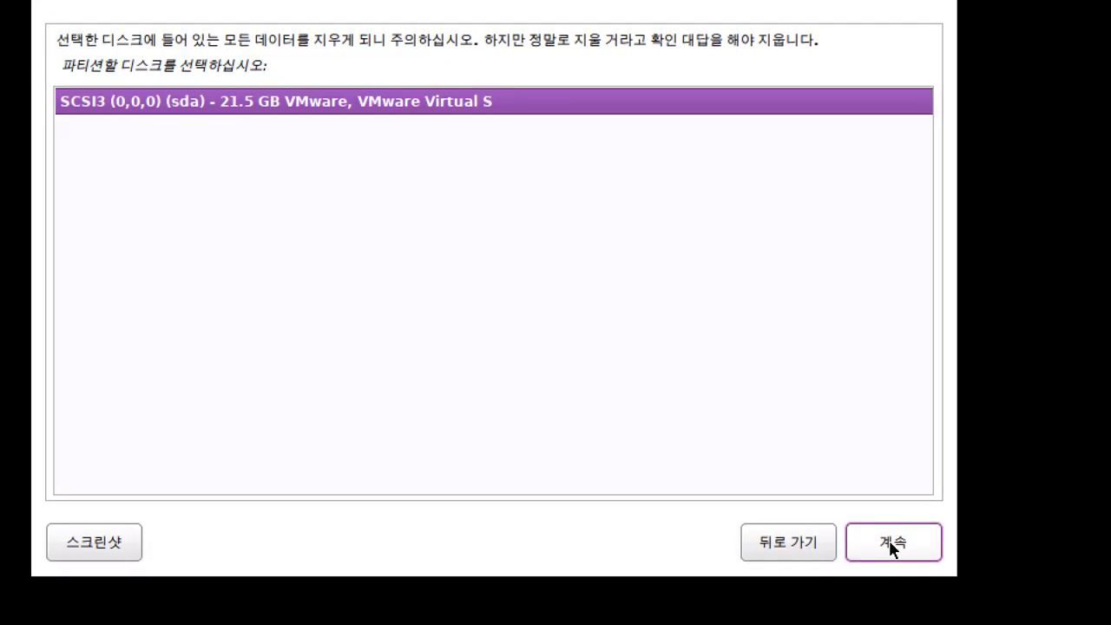
{"action": "left_click", "coordinate": [890, 540]}
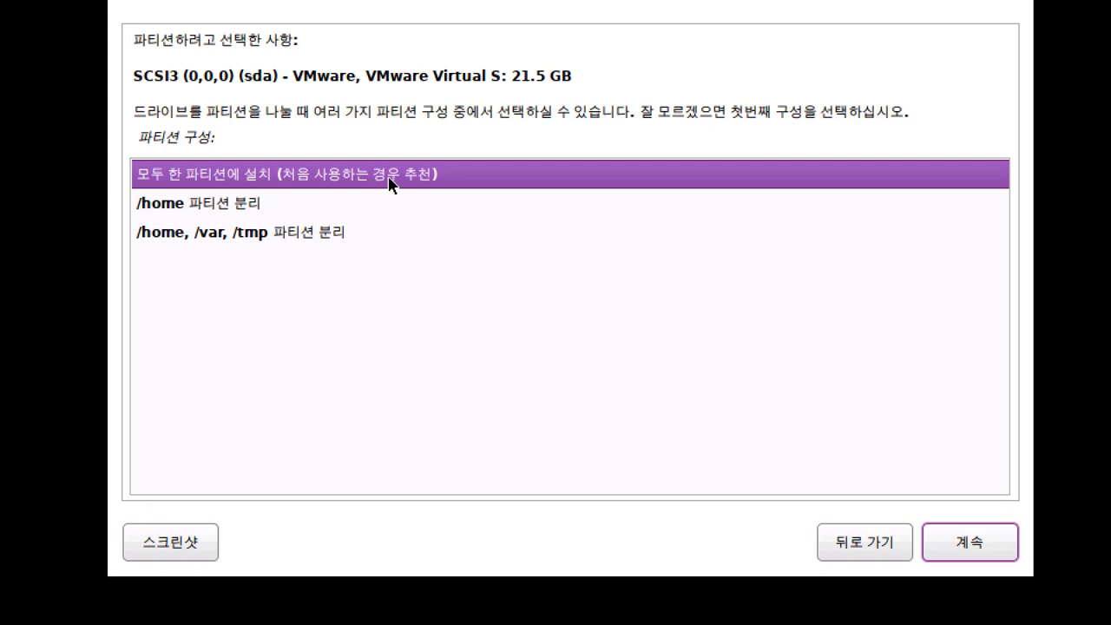
{"action": "left_click", "coordinate": [961, 546]}
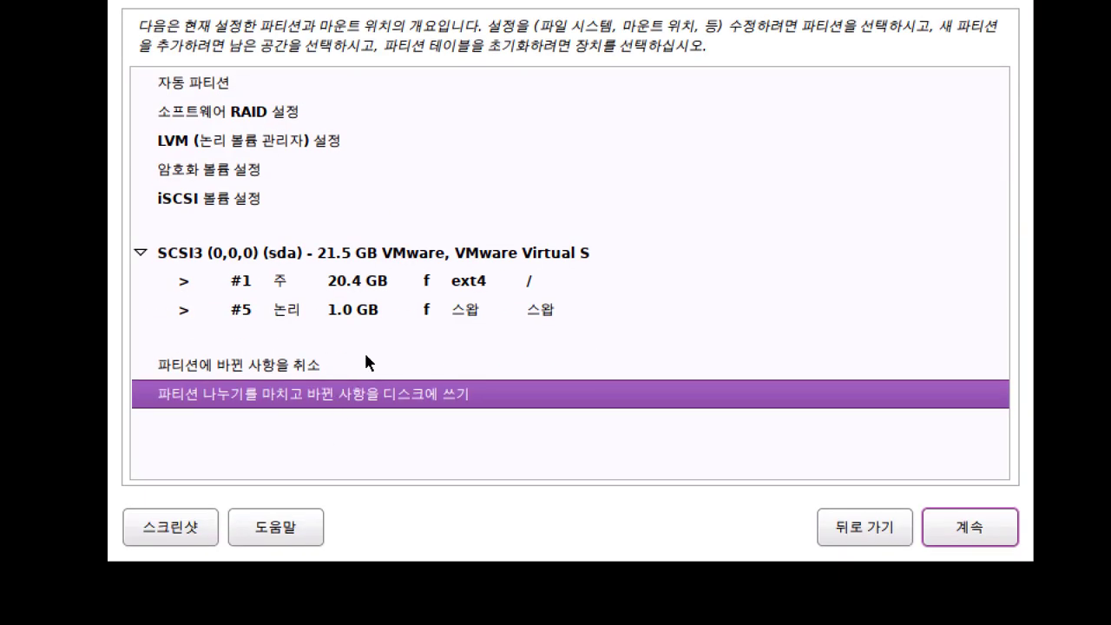
{"action": "left_click", "coordinate": [969, 535]}
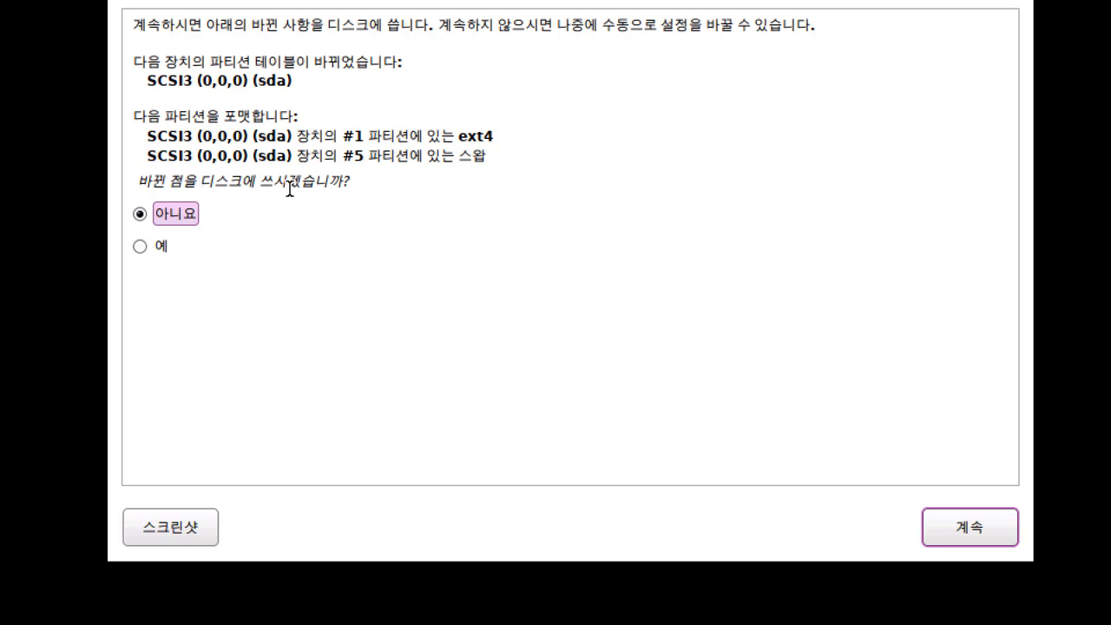
{"action": "left_click", "coordinate": [161, 248]}
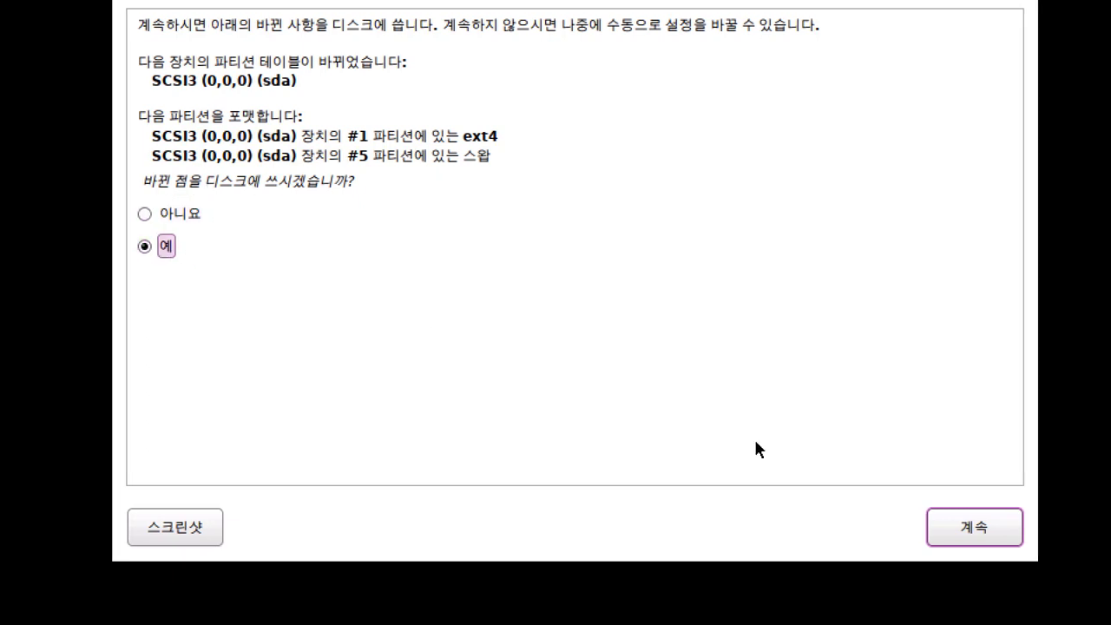
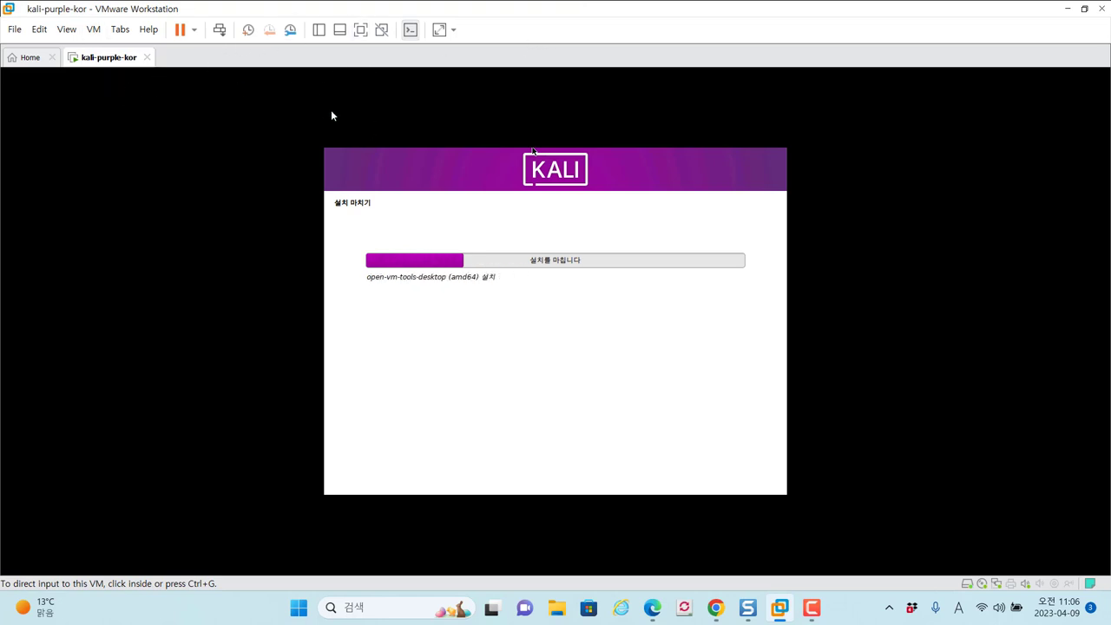
Wait for the Kali Purple installer to finish and reach the installation-complete screen.
{"action": "left_click", "coordinate": [682, 448]}
{"action": "key", "text": "ctrl+alt"}
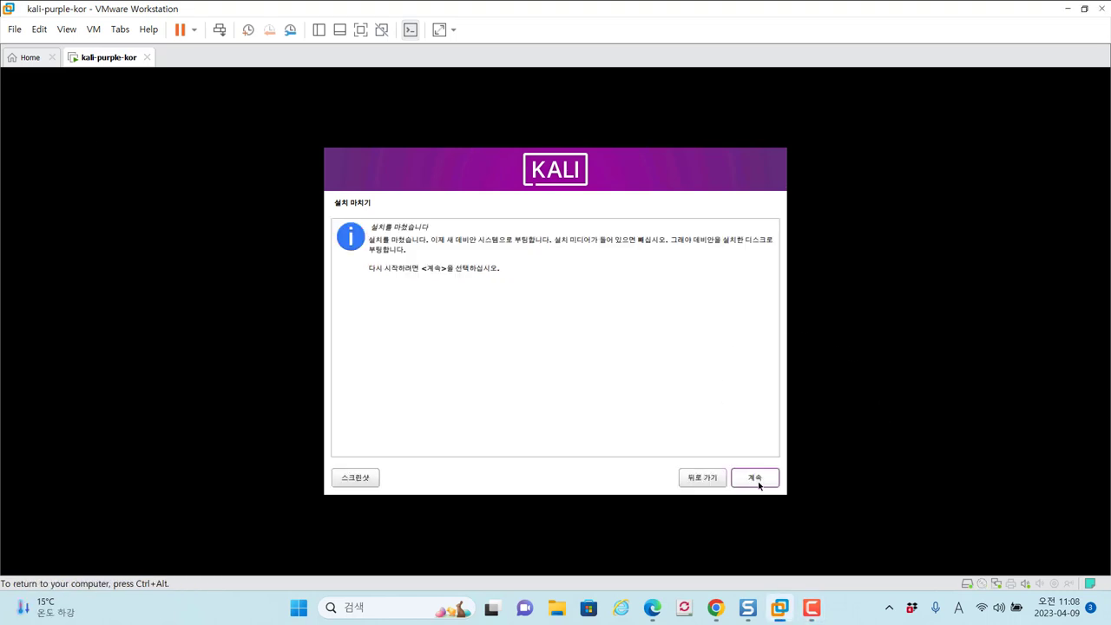
Restart into the newly installed system and log in to the Kali Purple desktop with the account's username and password.
{"action": "left_click", "coordinate": [757, 480]}
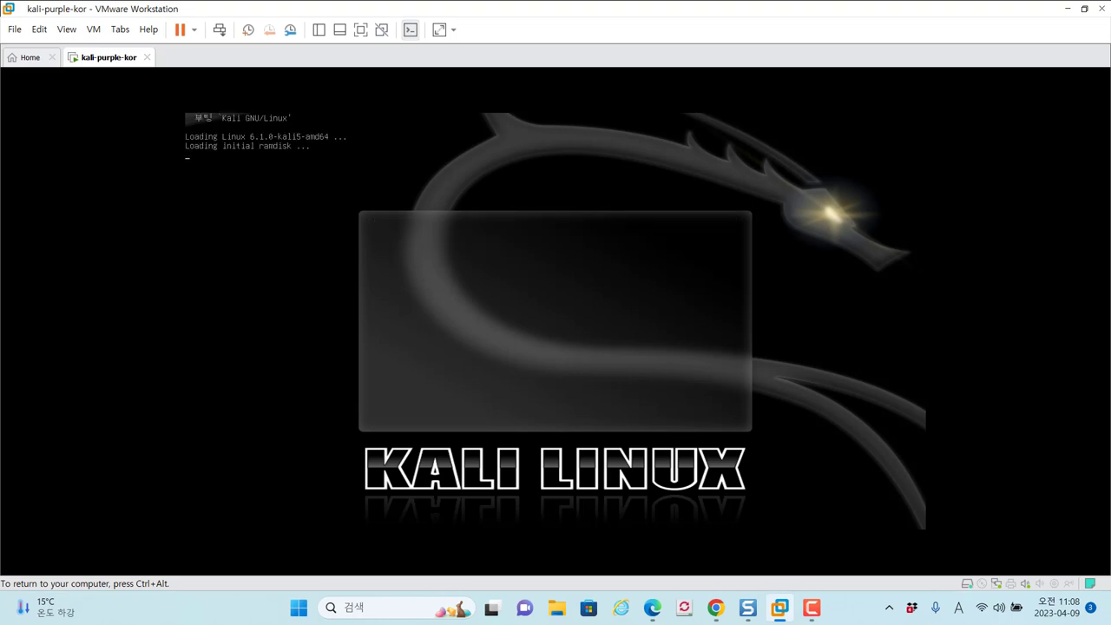
{"action": "key", "text": "ctrl+alt"}
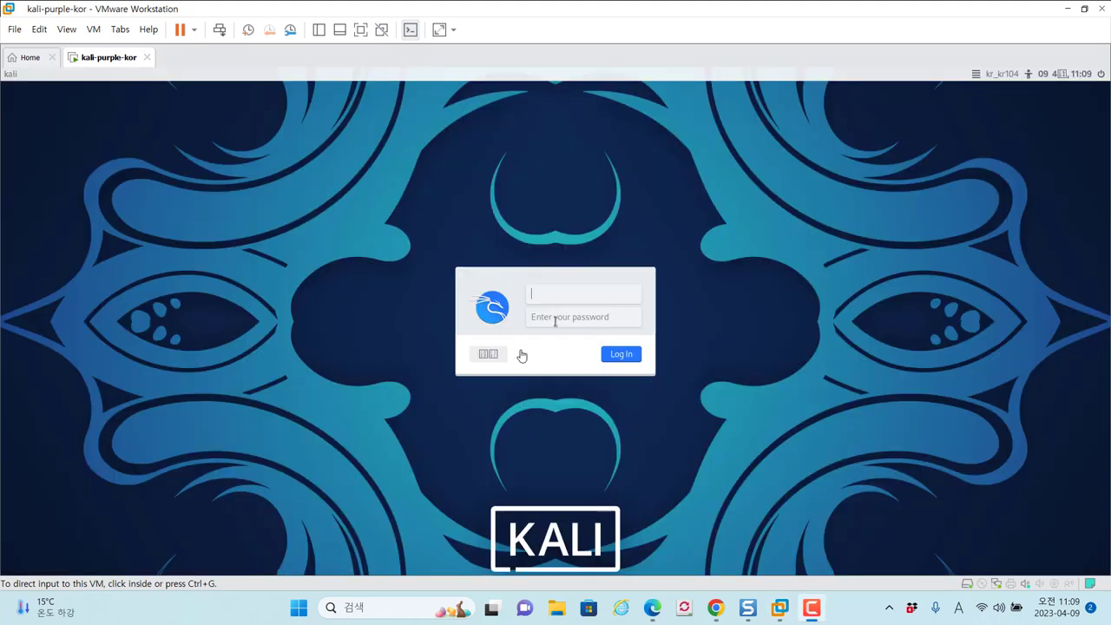
{"action": "left_click", "coordinate": [567, 298]}
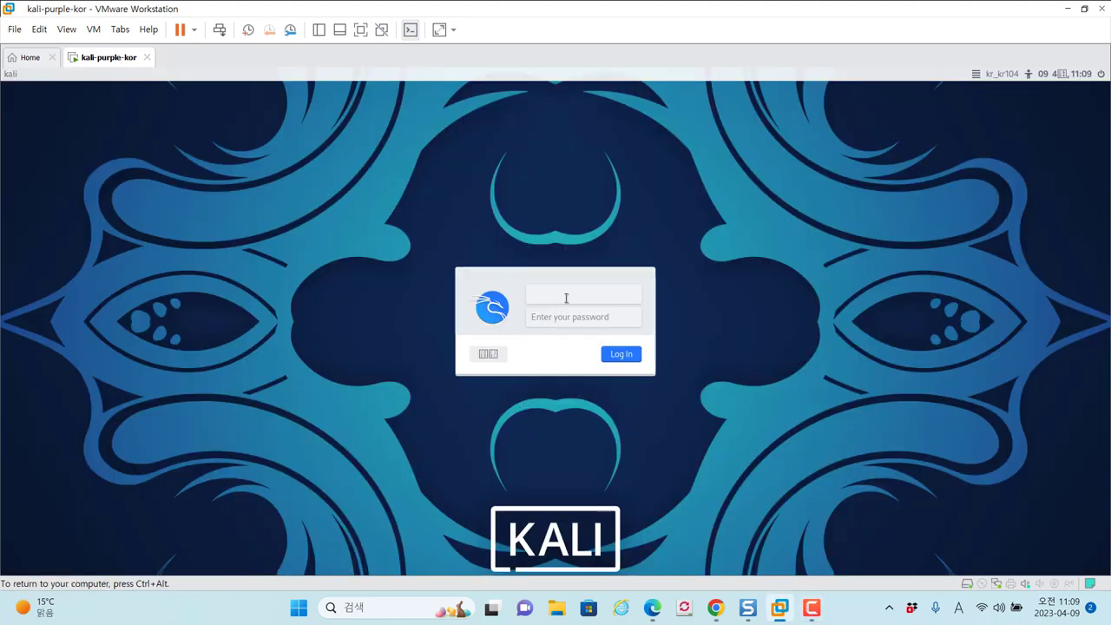
{"action": "type", "text": "kali"}
{"action": "key", "text": "Tab"}
{"action": "key", "text": "Return"}
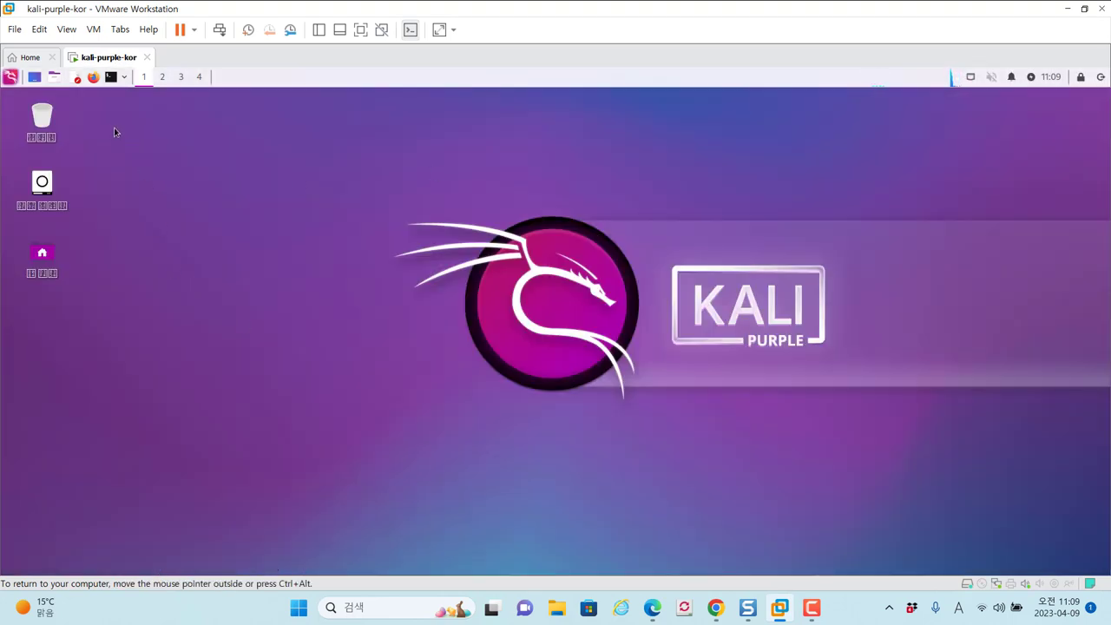
{"action": "left_click_drag", "start_coordinate": [107, 131], "coordinate": [40, 329]}
{"action": "left_click", "coordinate": [110, 77]}
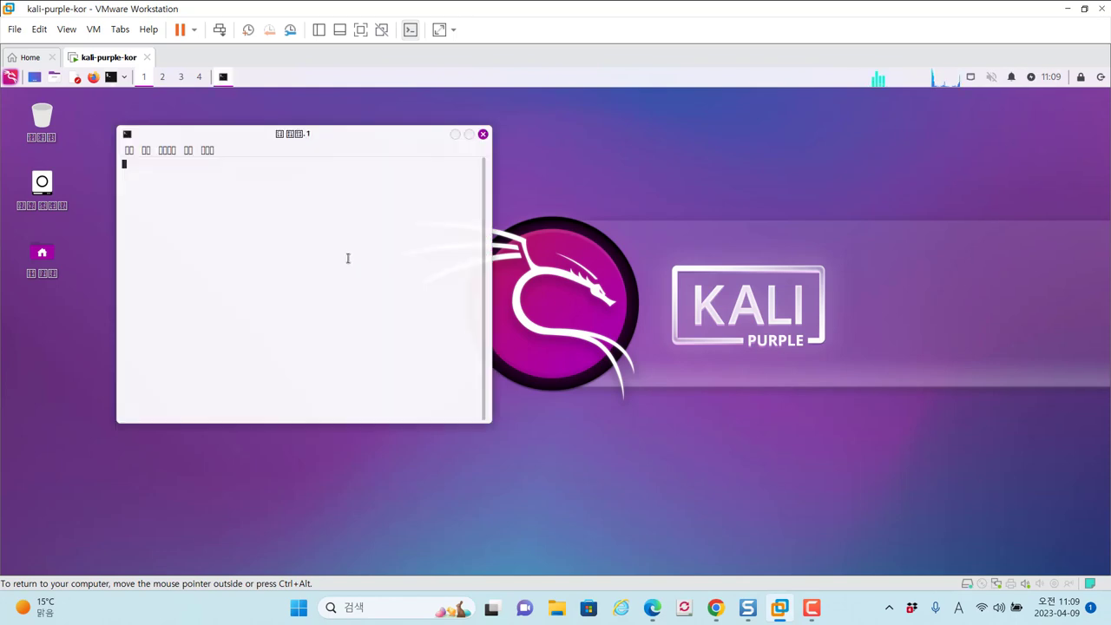
{"action": "left_click", "coordinate": [460, 133]}
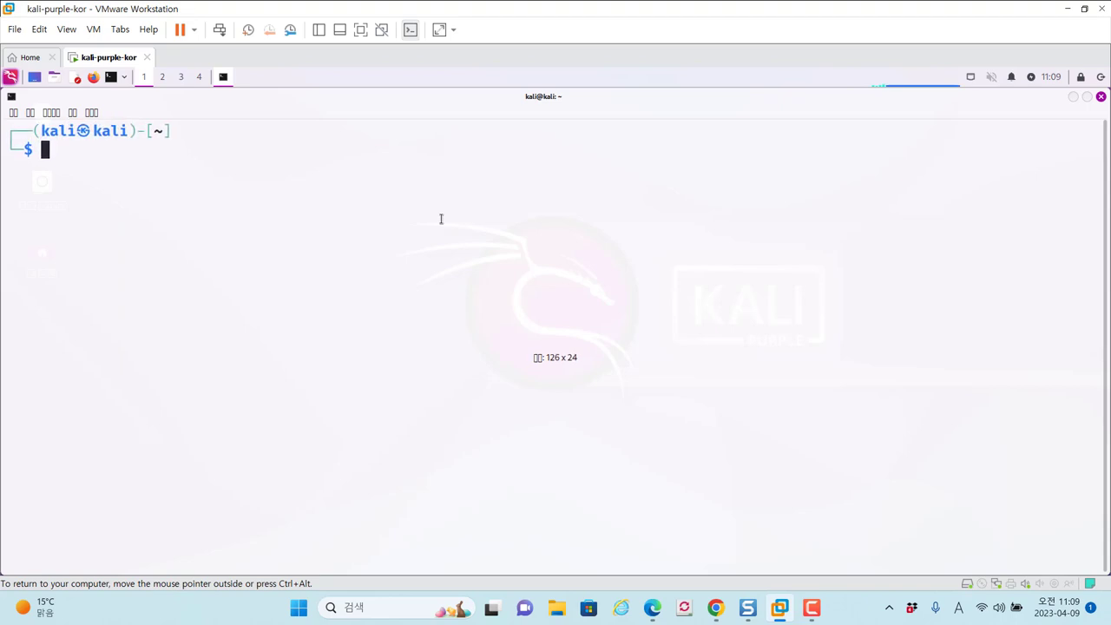
{"action": "type", "text": "ls"}
{"action": "key", "text": "Return"}
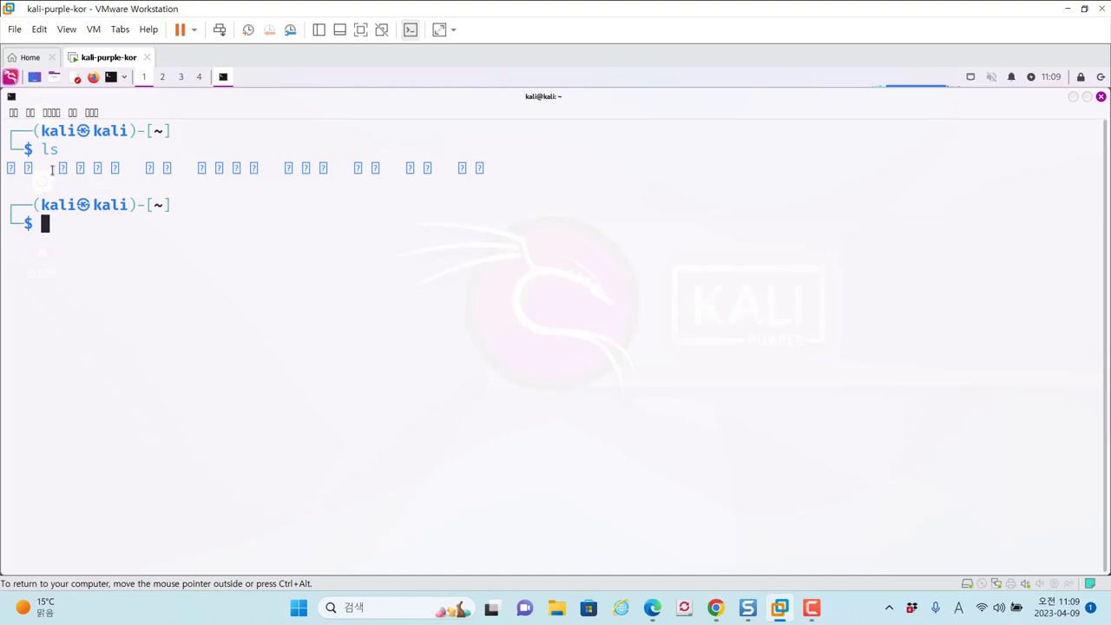
{"action": "left_click_drag", "start_coordinate": [10, 163], "coordinate": [522, 169]}
{"action": "left_click", "coordinate": [458, 211]}
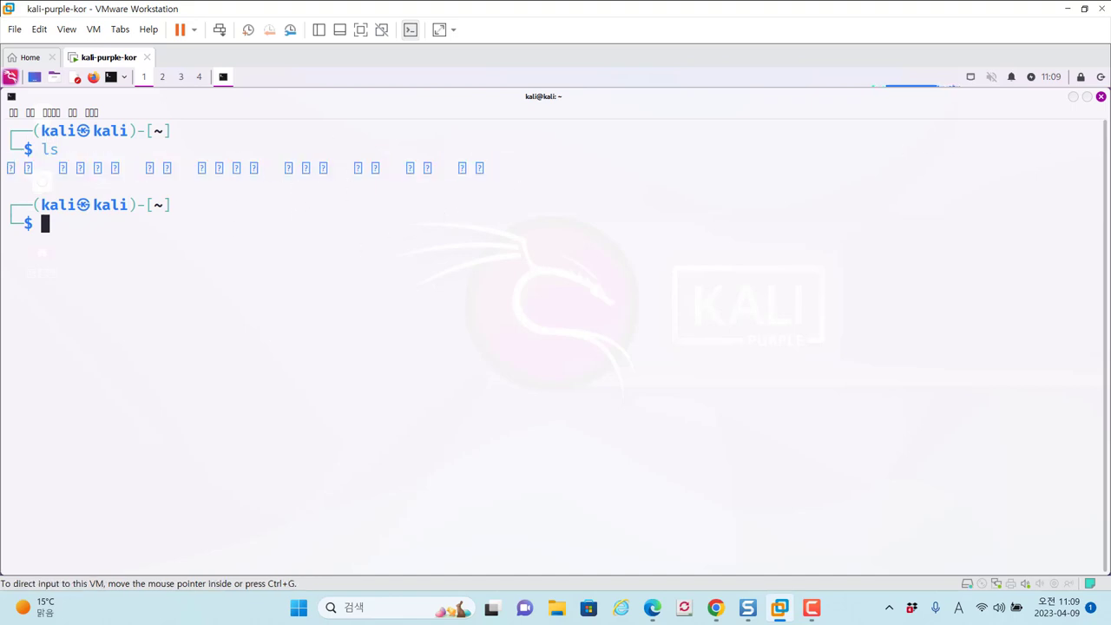
{"action": "left_click", "coordinate": [1101, 96]}
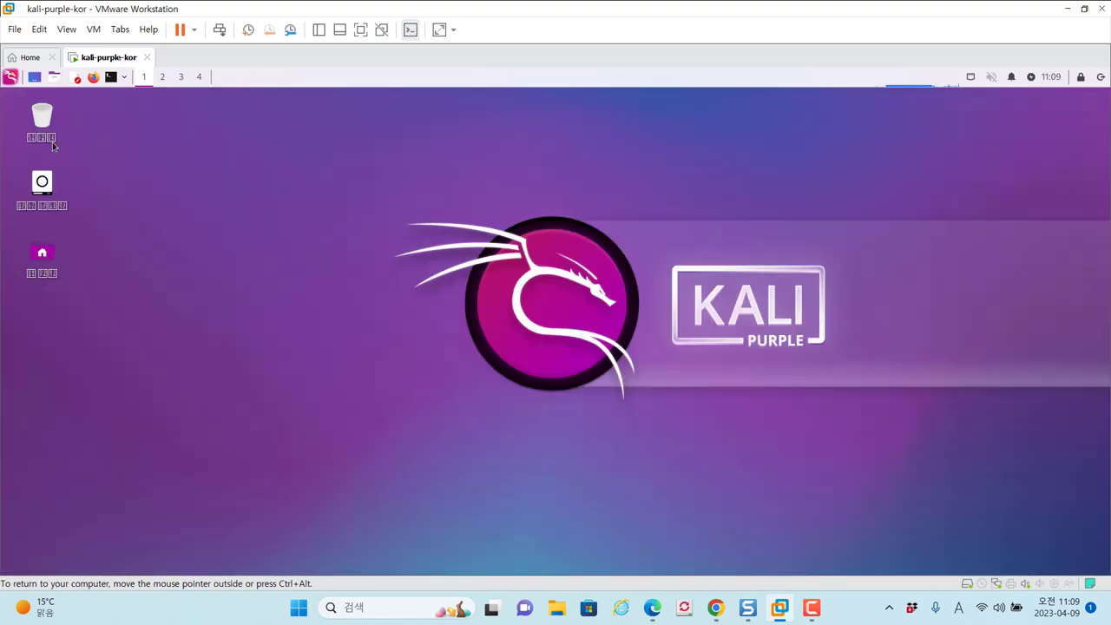
Open the Kali applications menu and browse Information Gathering, Vulnerability Analysis, 002 - Protect and Usual Applications.
{"action": "left_click", "coordinate": [11, 77]}
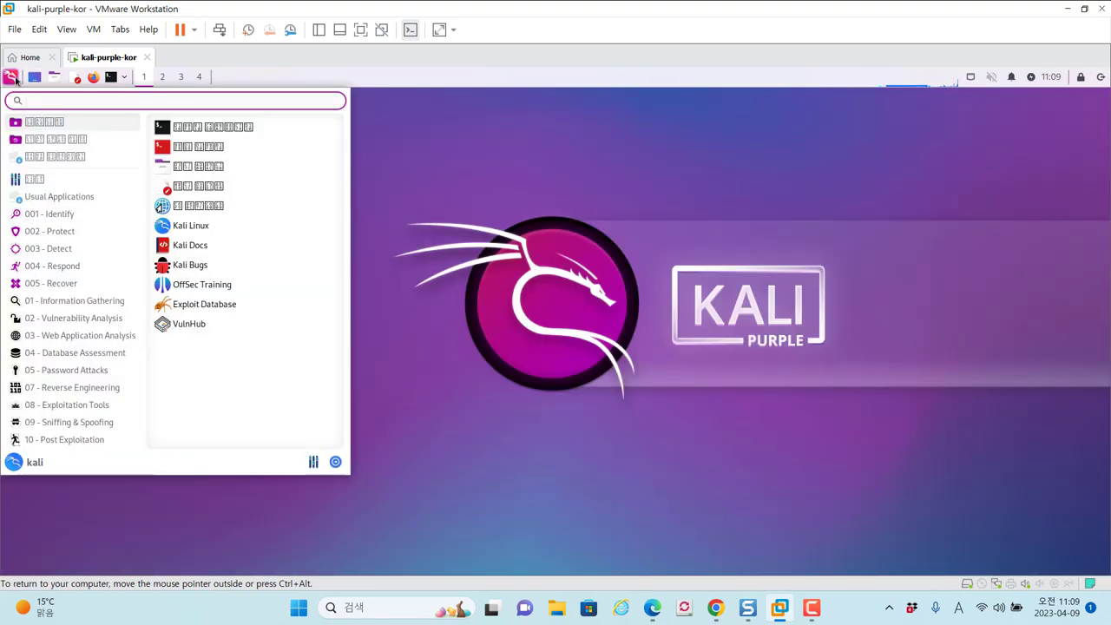
{"action": "left_click", "coordinate": [74, 300]}
{"action": "left_click", "coordinate": [74, 318]}
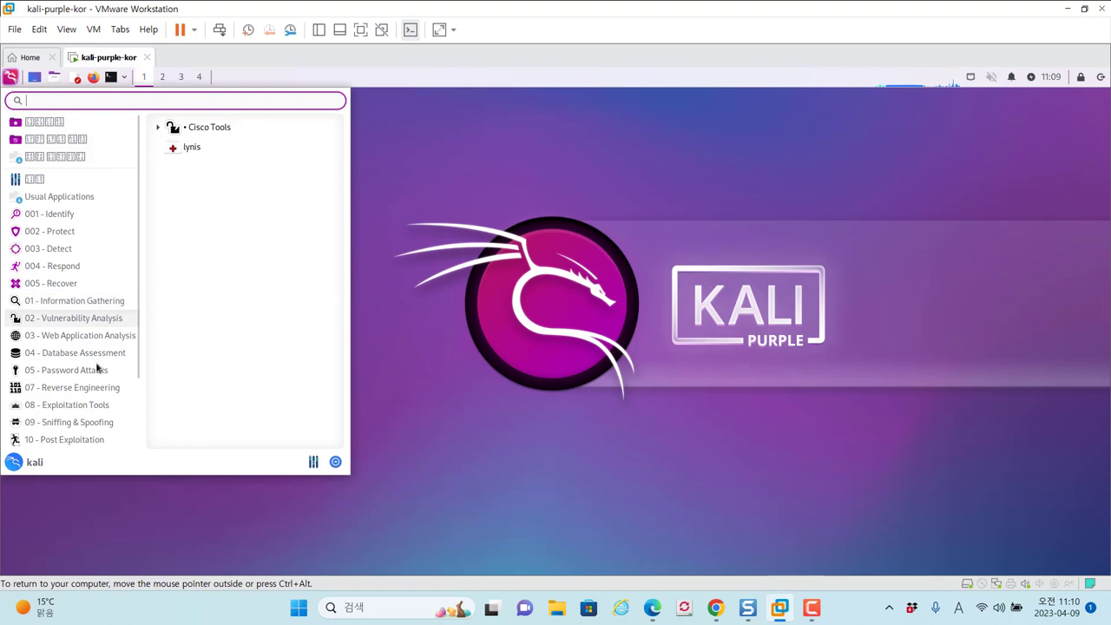
{"action": "left_click", "coordinate": [52, 231]}
{"action": "left_click", "coordinate": [81, 199]}
{"action": "left_click", "coordinate": [74, 300]}
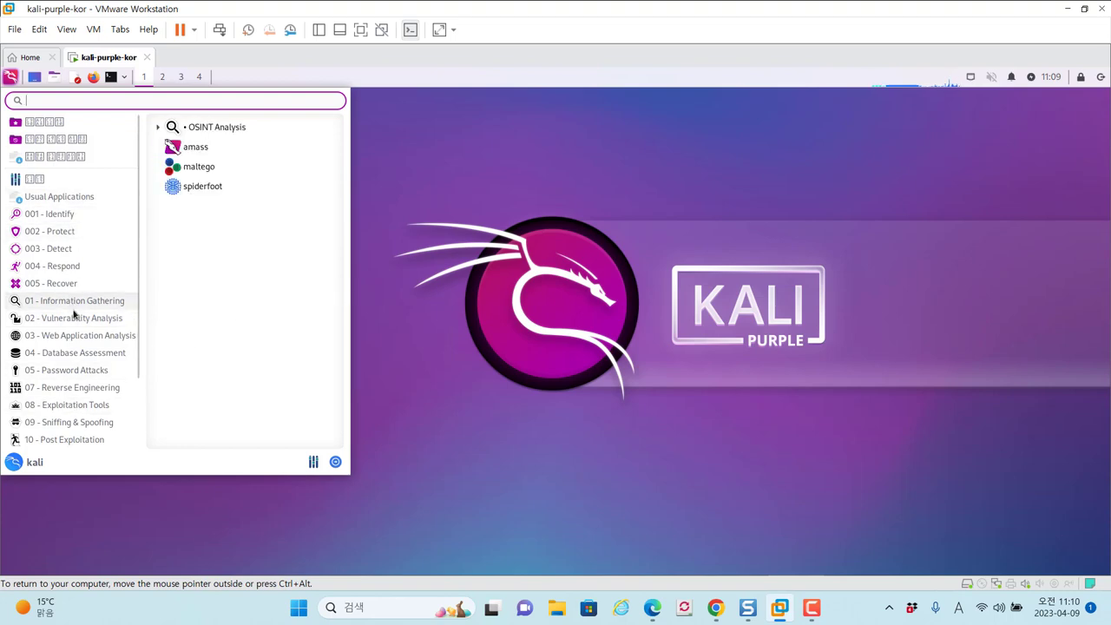
Browse the remaining menu categories, ending on the 004 - Respond tools like dc3dd and ghidra.
{"action": "mouse_move", "coordinate": [78, 221]}
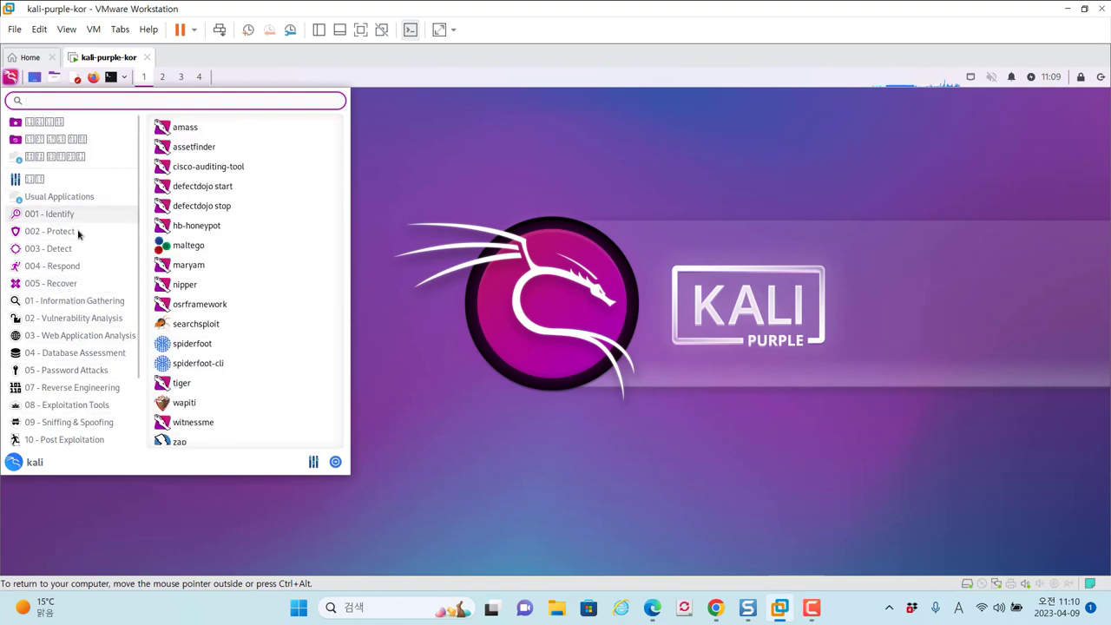
{"action": "mouse_move", "coordinate": [77, 252]}
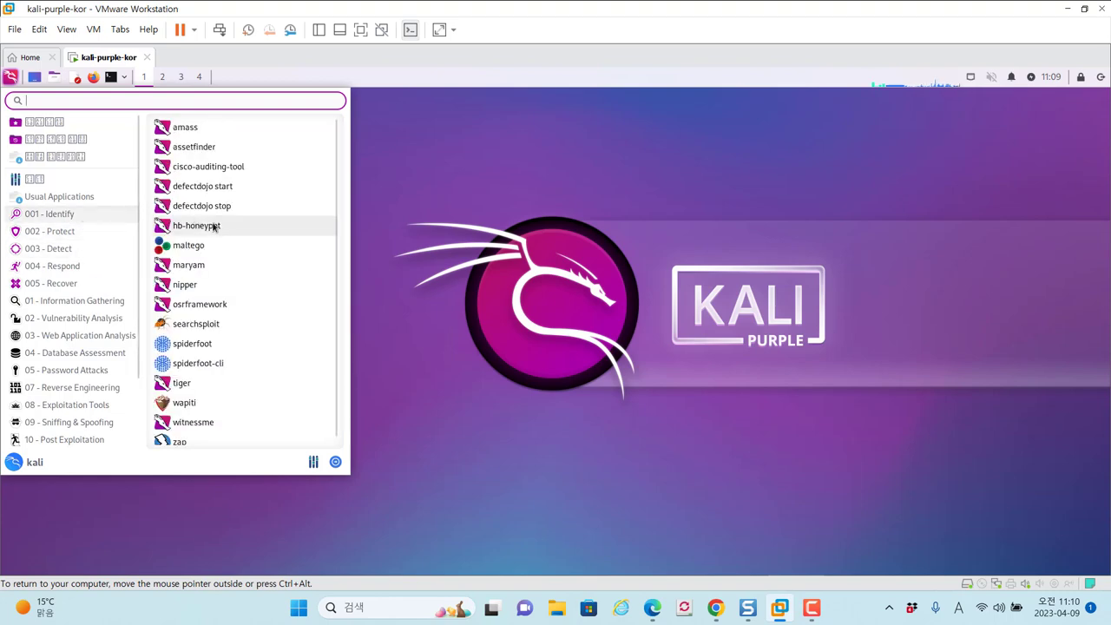
{"action": "mouse_move", "coordinate": [73, 290]}
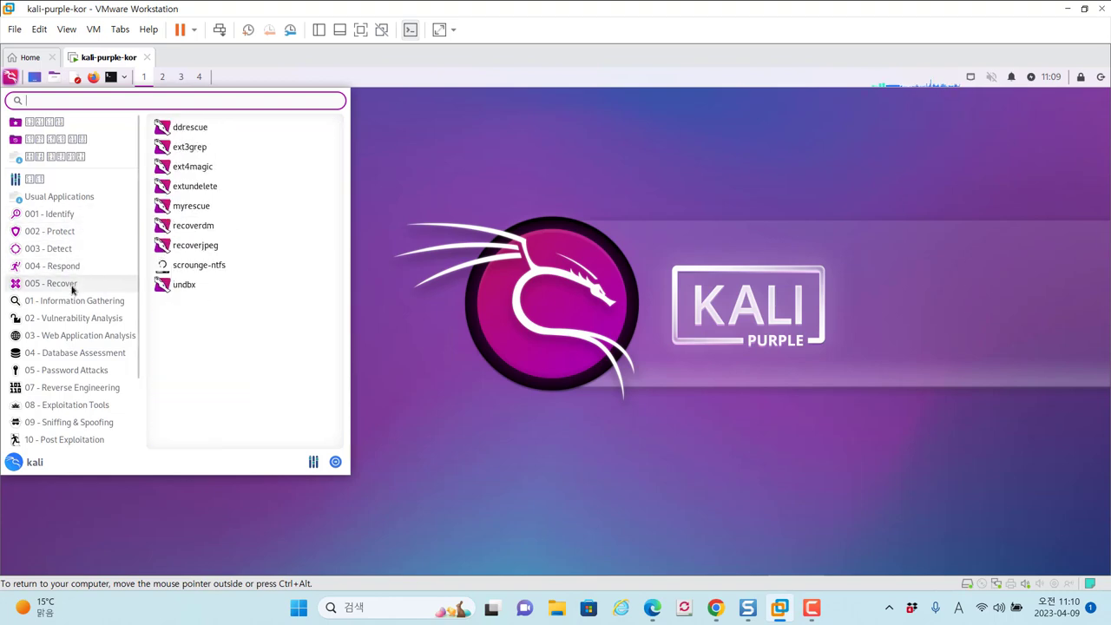
{"action": "mouse_move", "coordinate": [73, 338]}
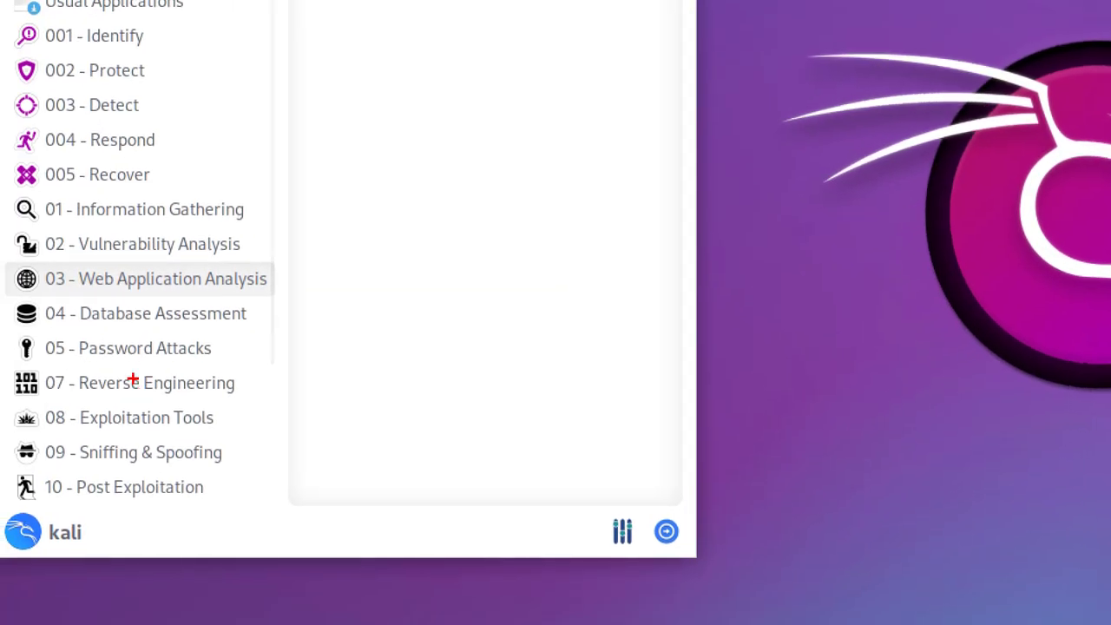
{"action": "left_click_drag", "start_coordinate": [195, 432], "coordinate": [266, 509]}
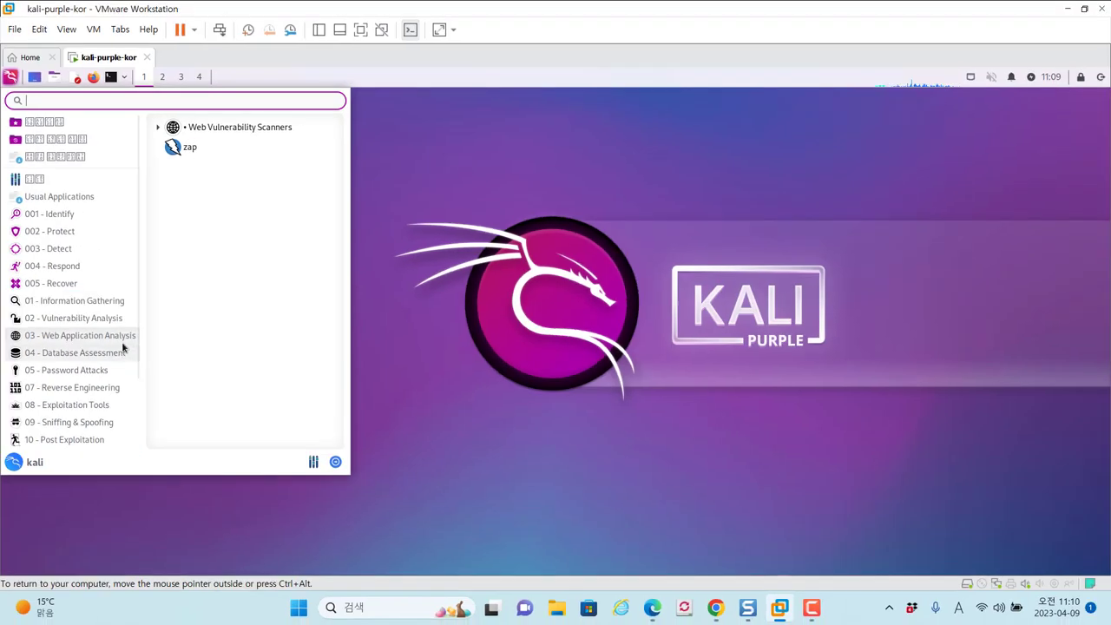
{"action": "mouse_move", "coordinate": [122, 353]}
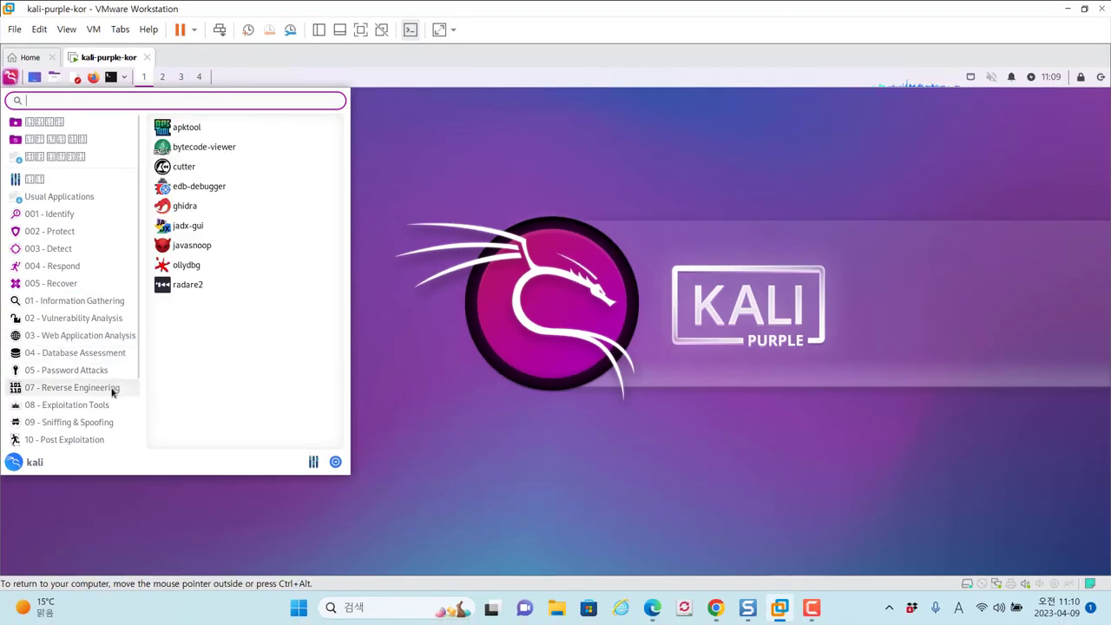
{"action": "mouse_move", "coordinate": [107, 421]}
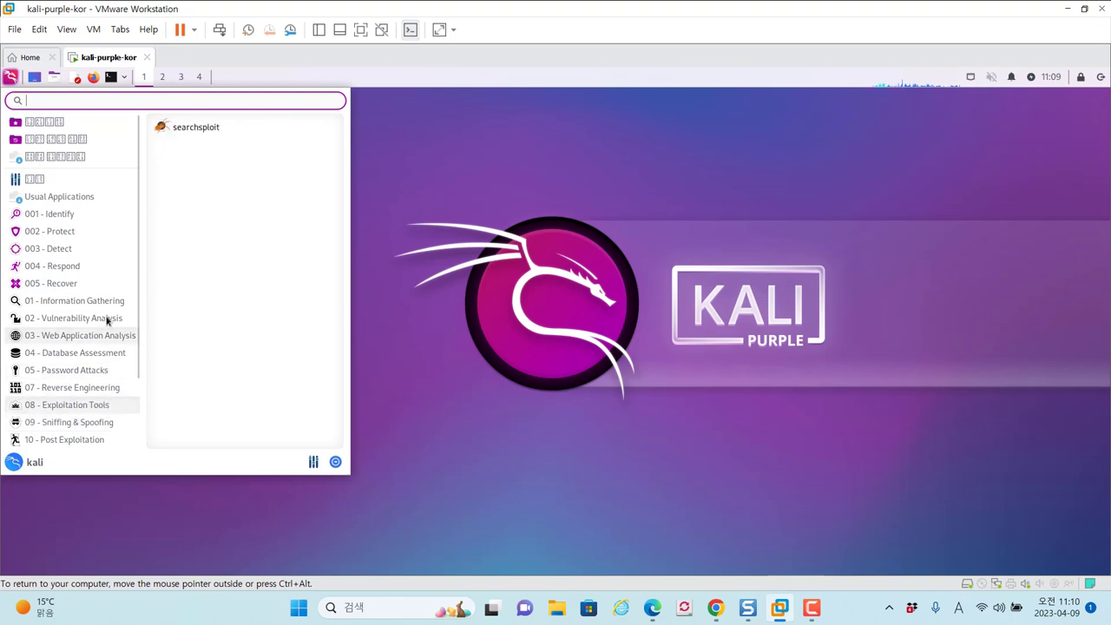
{"action": "scroll", "coordinate": [108, 375], "scroll_direction": "down", "scroll_amount": 3}
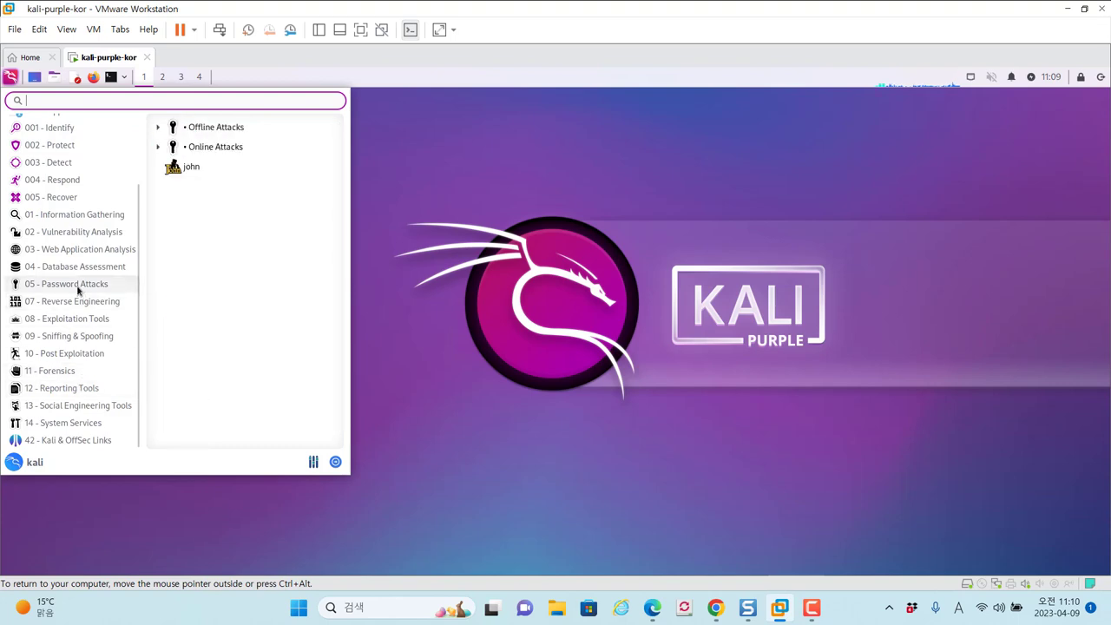
{"action": "scroll", "coordinate": [75, 282], "scroll_direction": "up", "scroll_amount": 3}
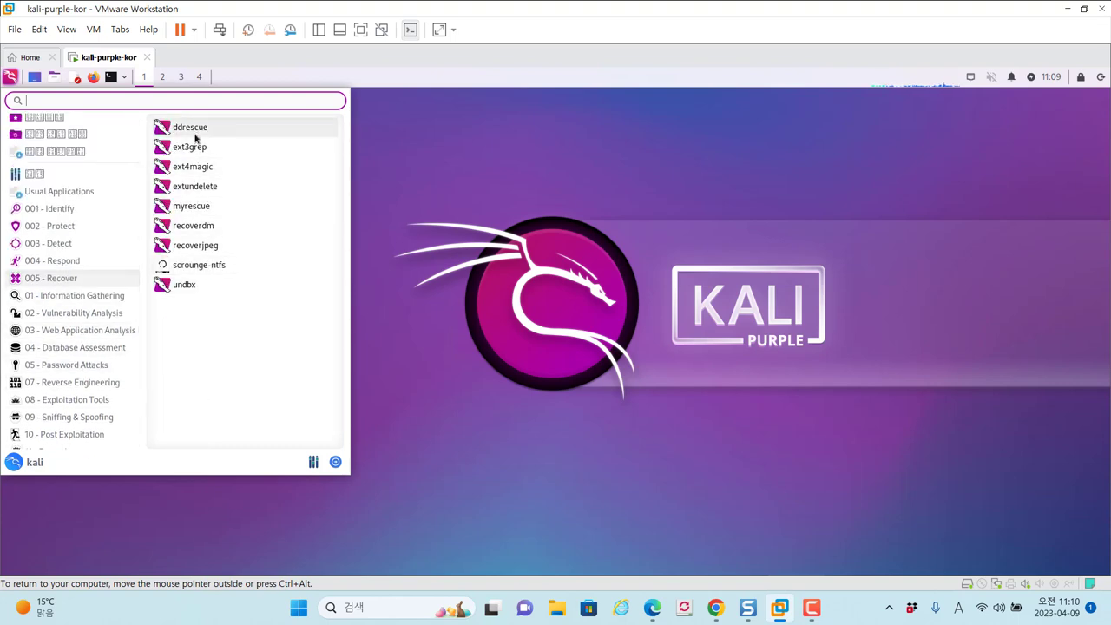
{"action": "mouse_move", "coordinate": [99, 261]}
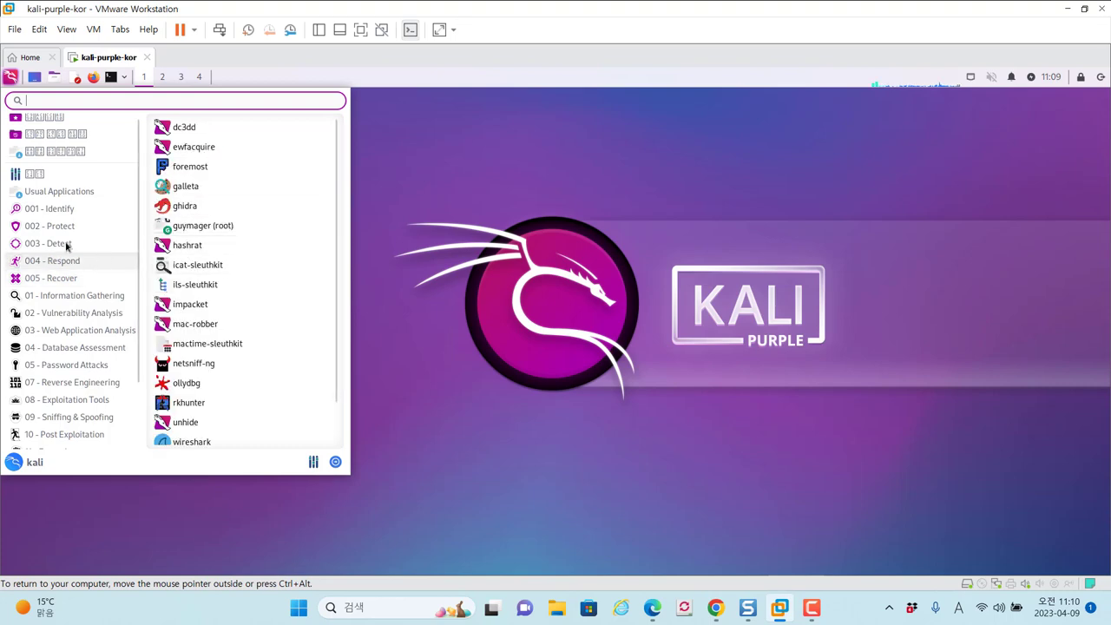
{"action": "mouse_move", "coordinate": [64, 233]}
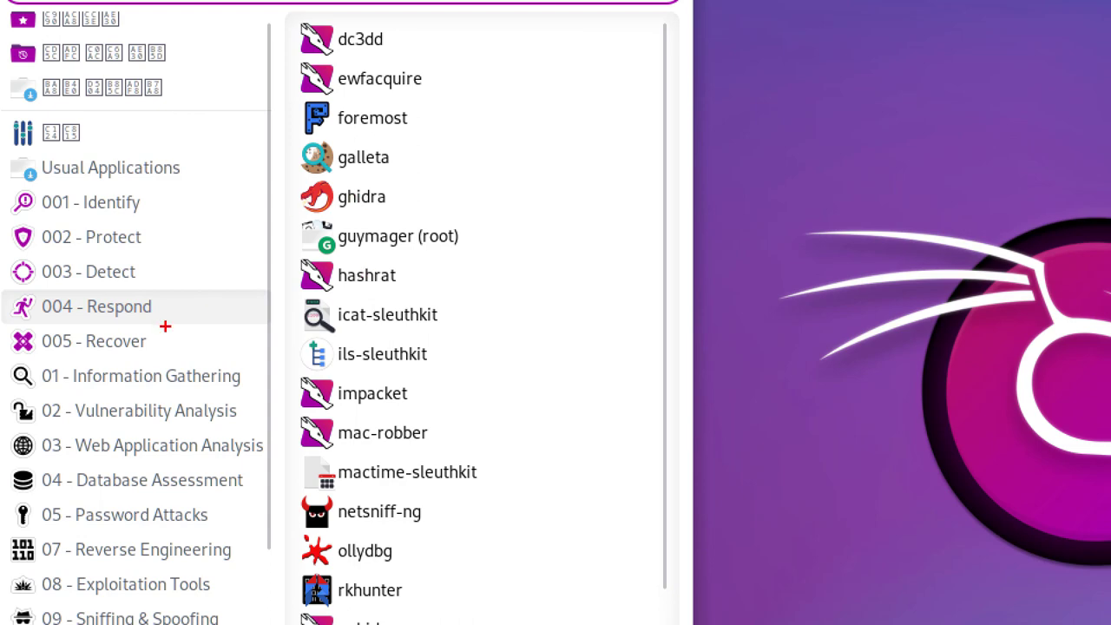
Show the 005 - Recover tools such as ddrescue, extundelete, recoverjpeg and undbx.
{"action": "left_click_drag", "start_coordinate": [84, 293], "coordinate": [163, 316]}
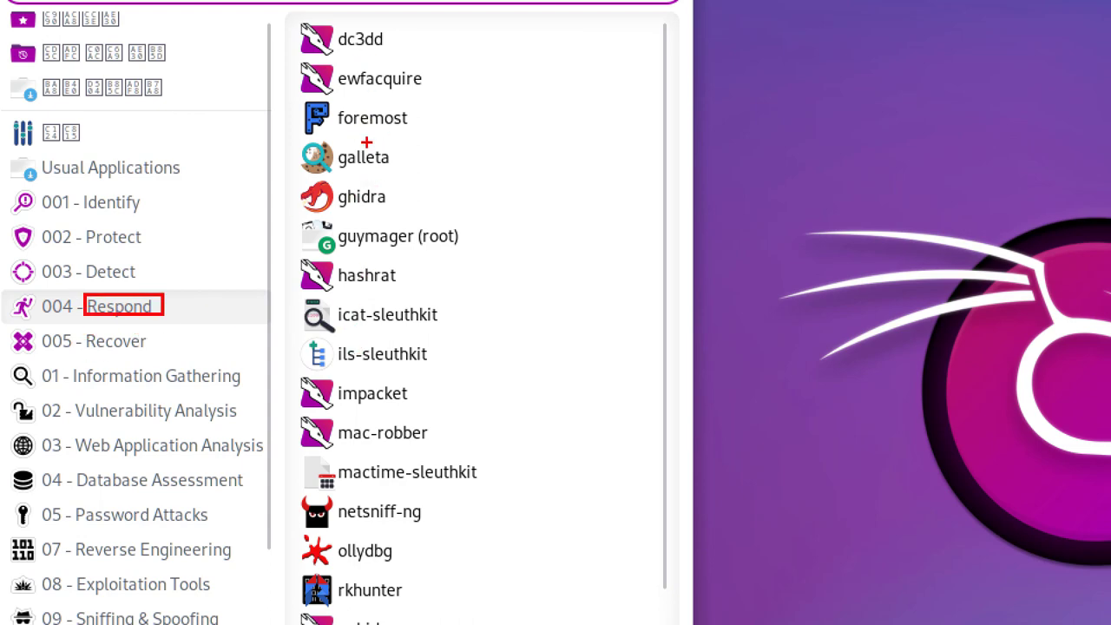
{"action": "left_click_drag", "start_coordinate": [402, 134], "coordinate": [348, 162]}
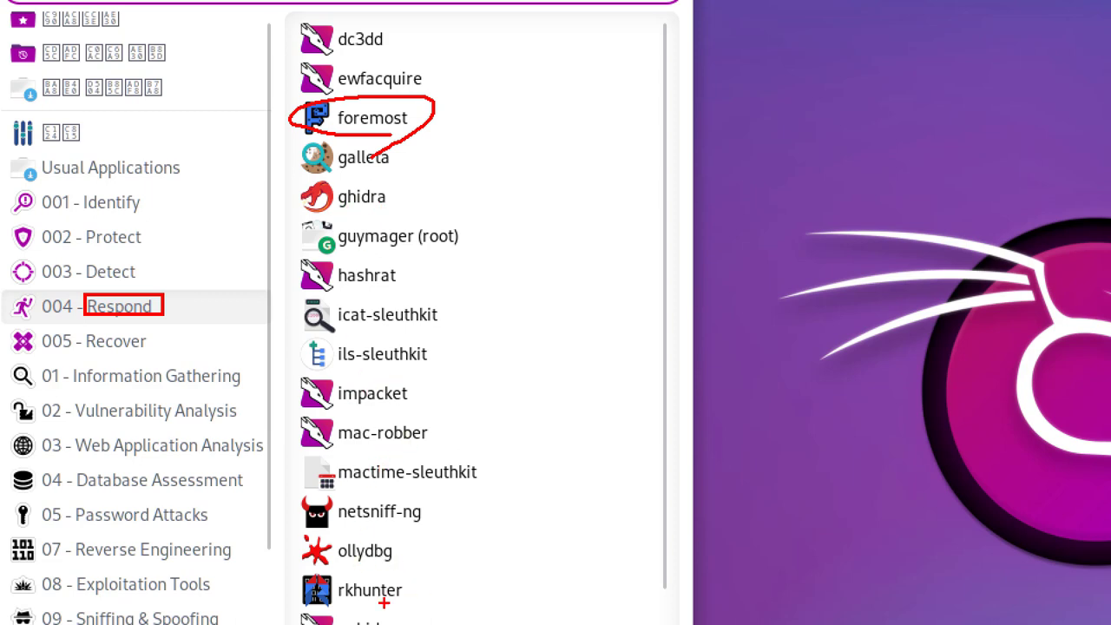
{"action": "left_click_drag", "start_coordinate": [392, 550], "coordinate": [347, 550]}
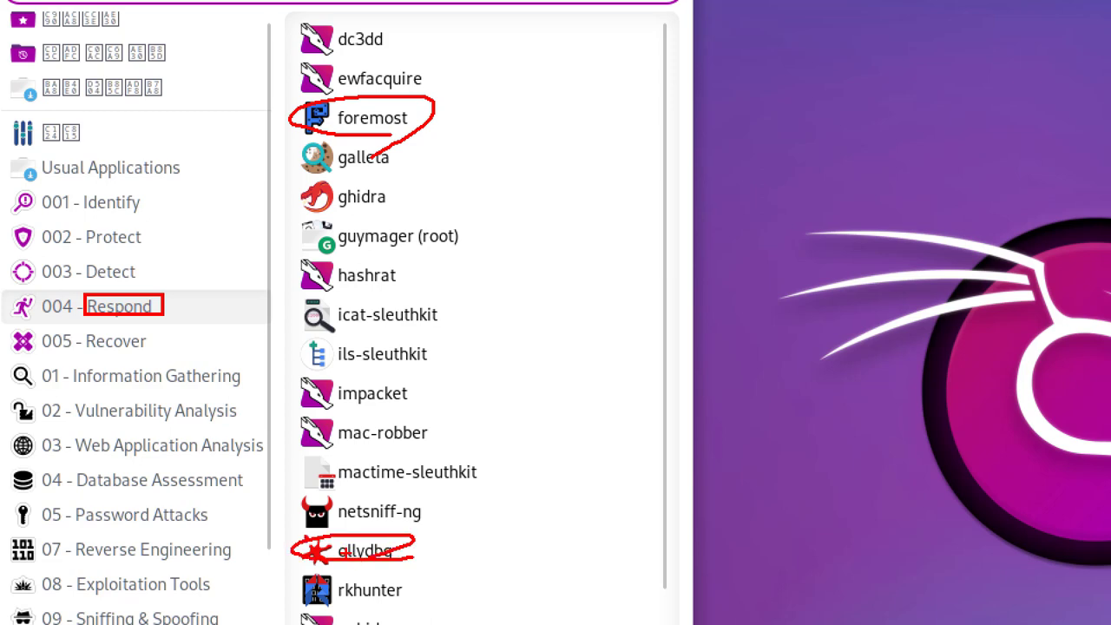
{"action": "mouse_move", "coordinate": [409, 597]}
{"action": "left_mouse_down"}
{"action": "mouse_move", "coordinate": [294, 601]}
{"action": "mouse_move", "coordinate": [369, 611]}
{"action": "left_mouse_up"}
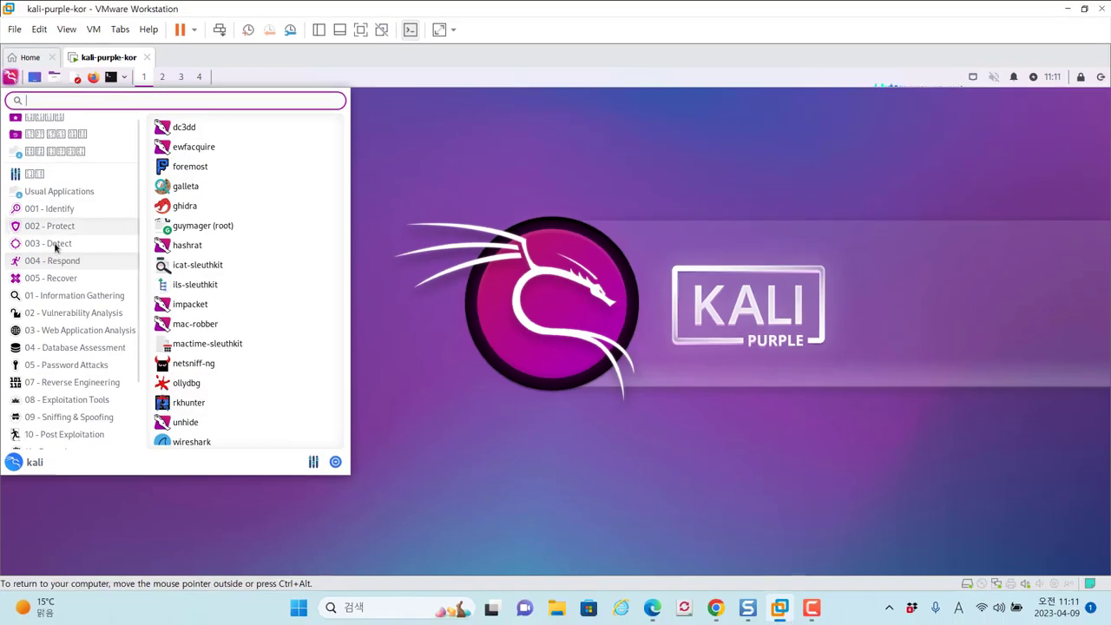
{"action": "mouse_move", "coordinate": [101, 279]}
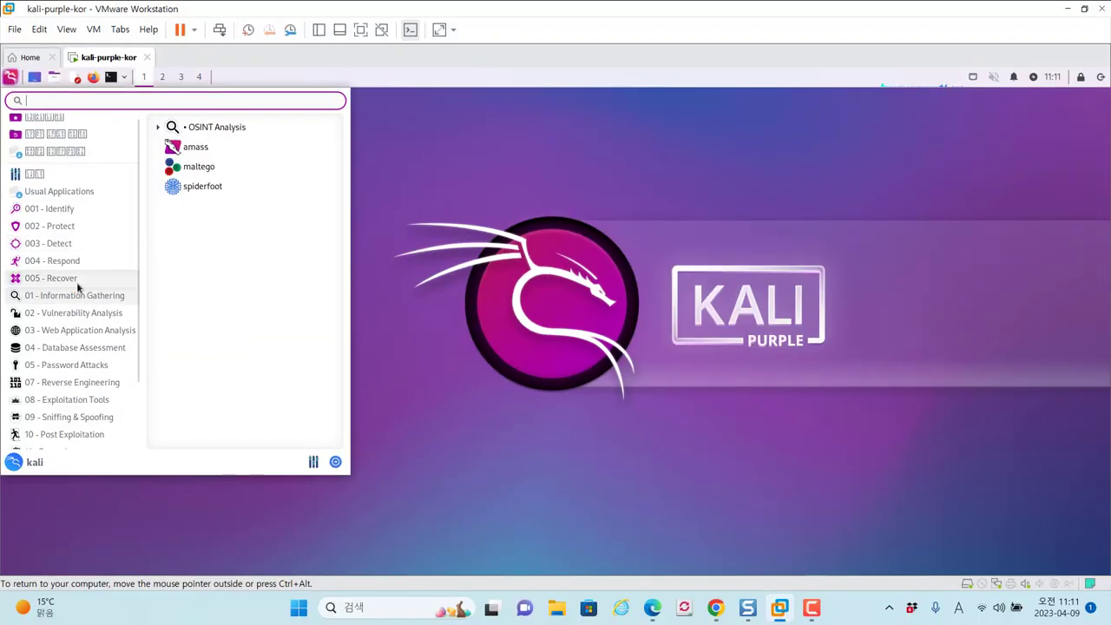
Scroll through the 001 - Identify tools, then dismiss the applications menu.
{"action": "mouse_move", "coordinate": [139, 386]}
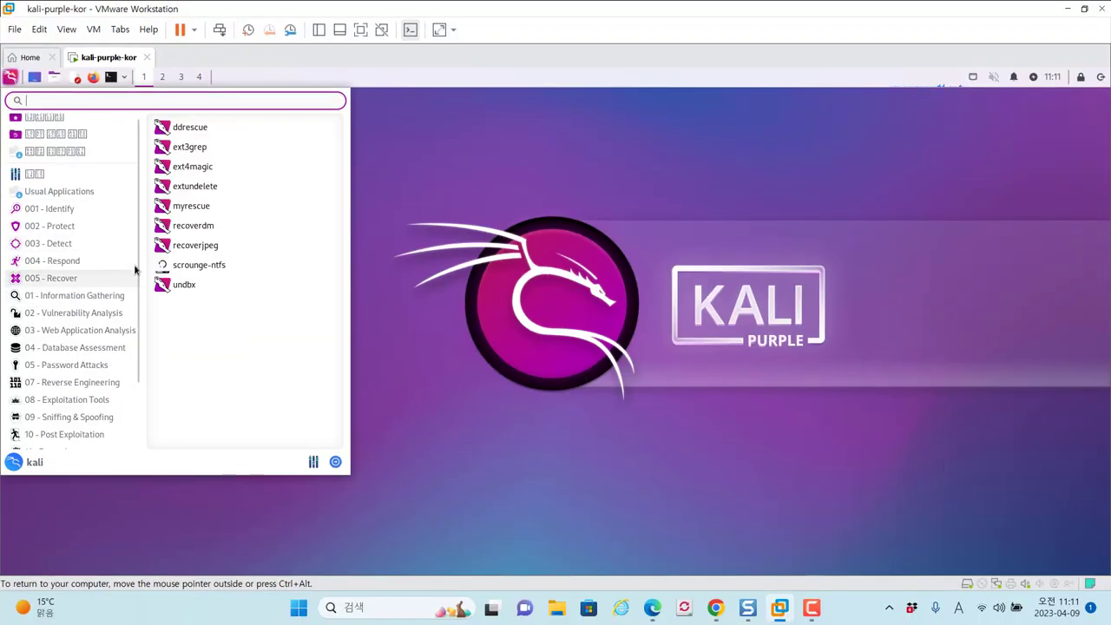
{"action": "mouse_move", "coordinate": [100, 211]}
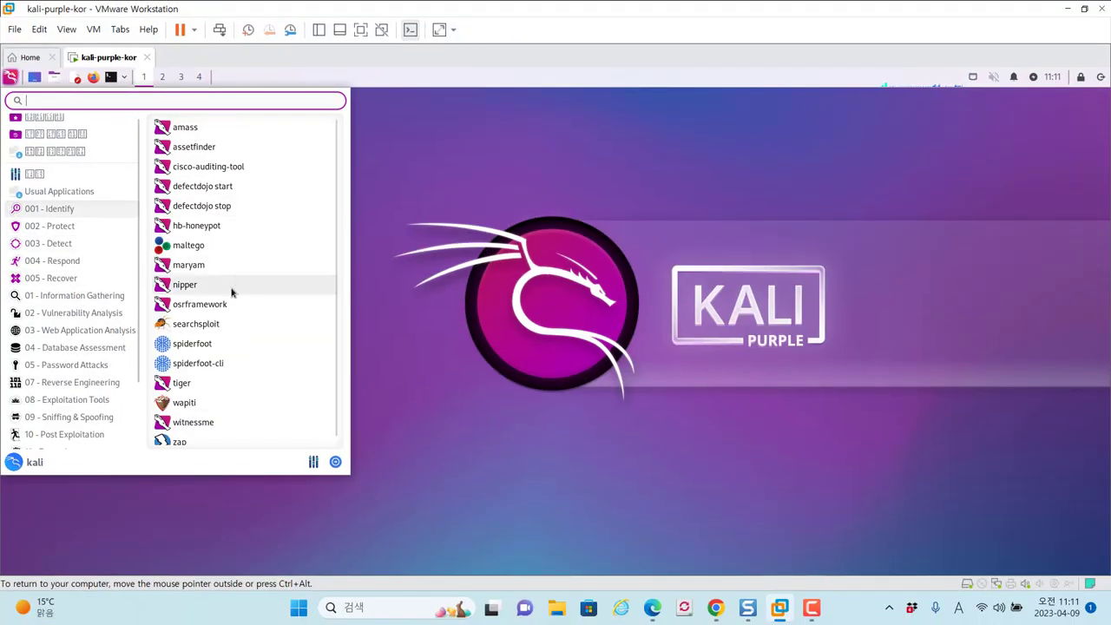
{"action": "scroll", "coordinate": [236, 279], "scroll_direction": "down", "scroll_amount": 1}
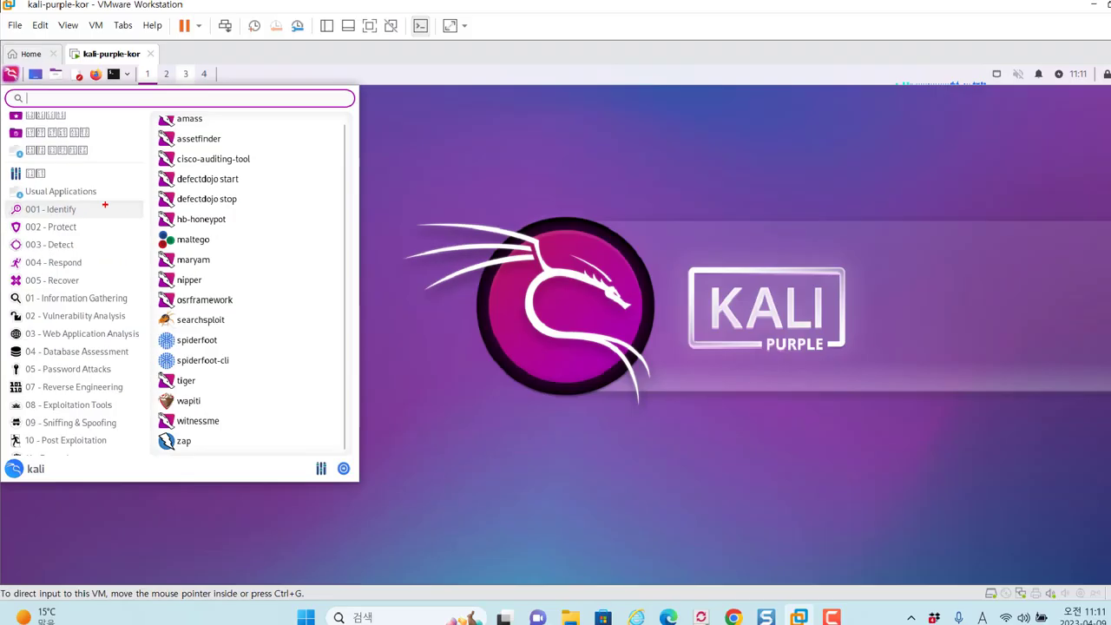
{"action": "left_click", "coordinate": [368, 370]}
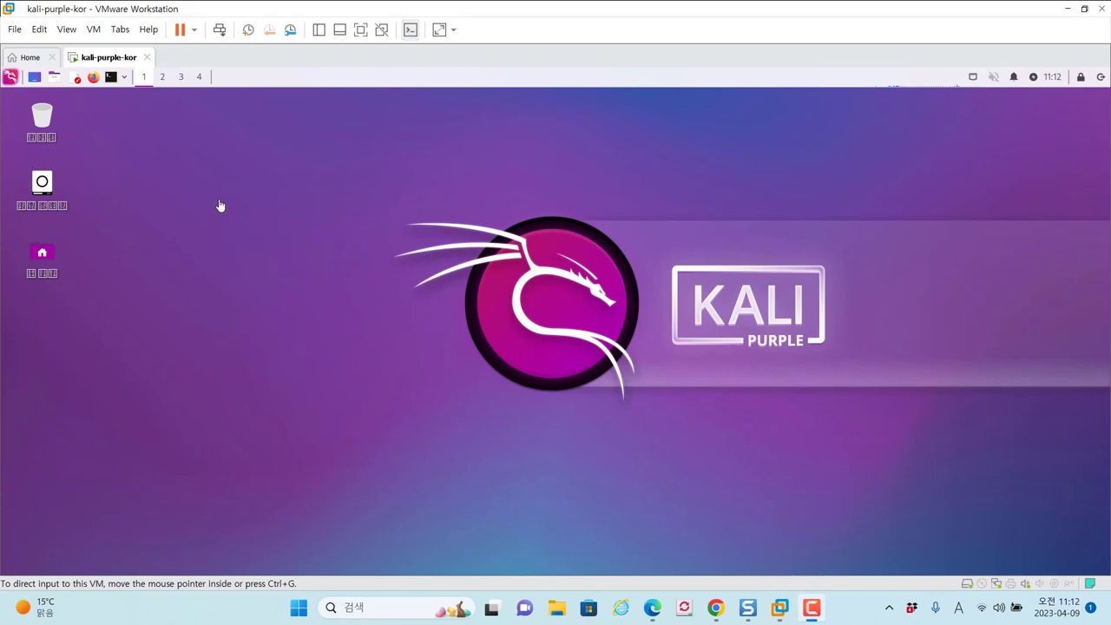
In an enlarged terminal, run sudo apt update, then type 'sudo apt install fonts-nanum -y'.
{"action": "left_click", "coordinate": [111, 78]}
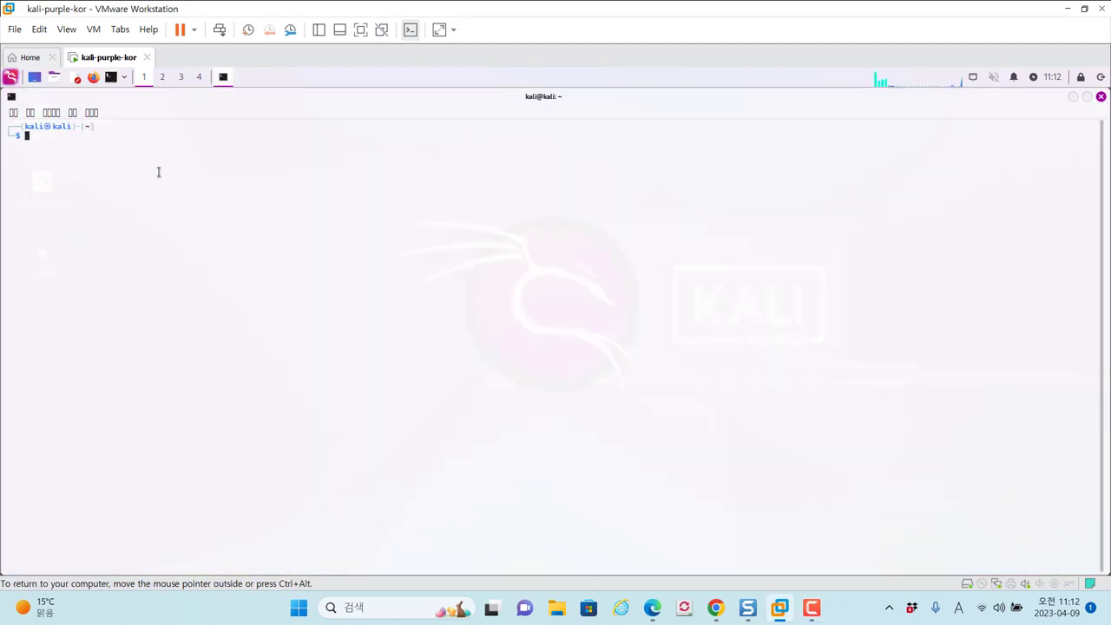
{"action": "key", "text": "ctrl+plus"}
{"action": "key", "text": "ctrl+plus"}
{"action": "key", "text": "ctrl+plus"}
{"action": "key", "text": "ctrl+plus"}
{"action": "key", "text": "ctrl+plus"}
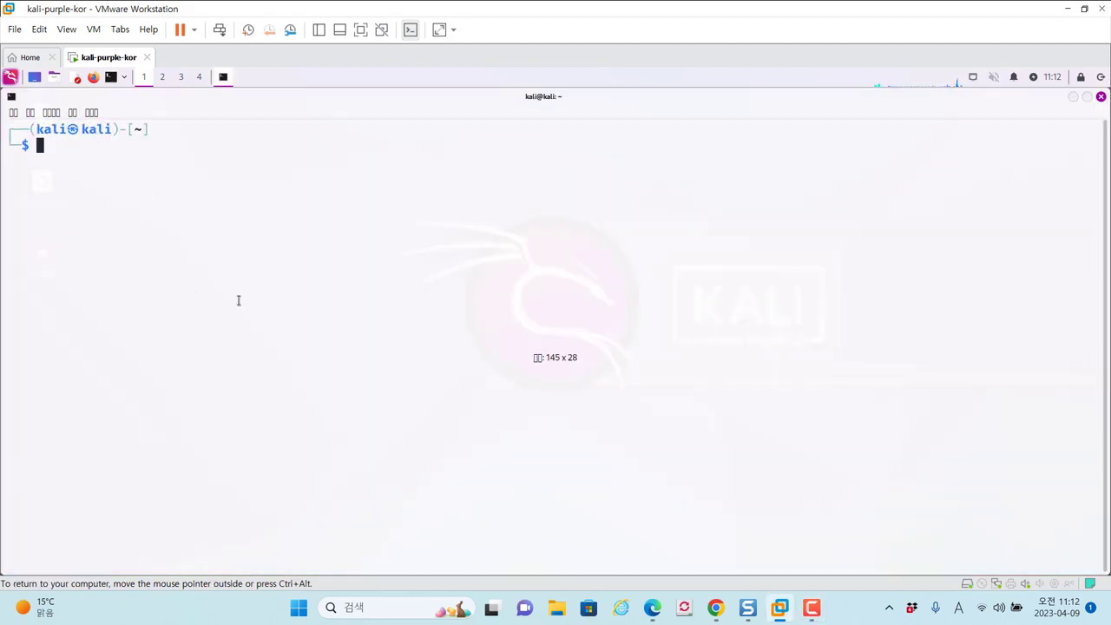
{"action": "type", "text": "sudo apt"}
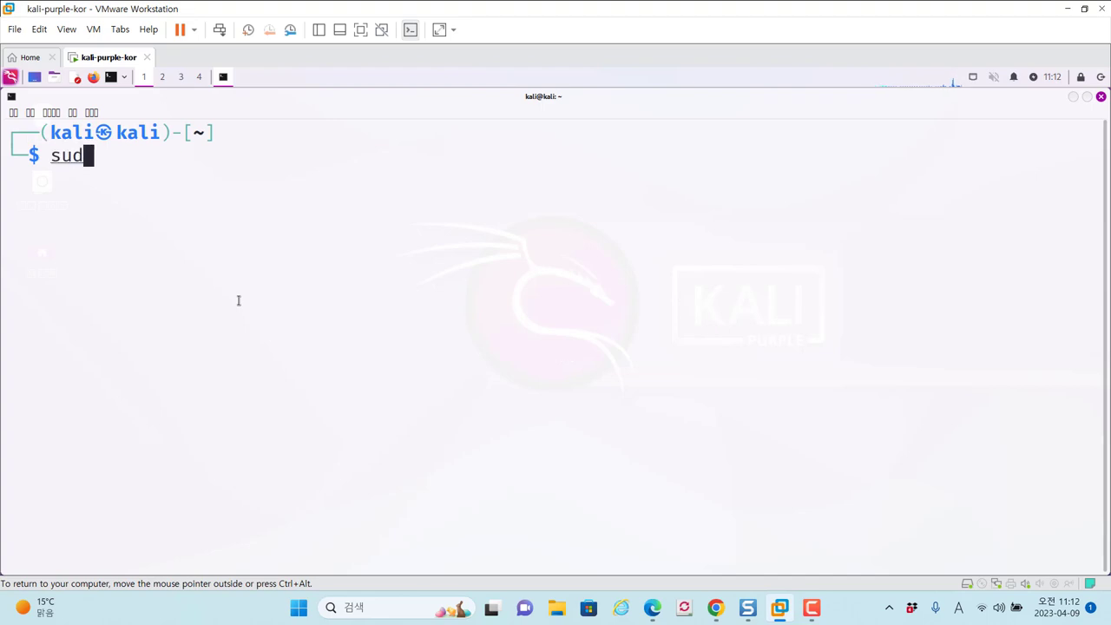
{"action": "type", "text": "te"}
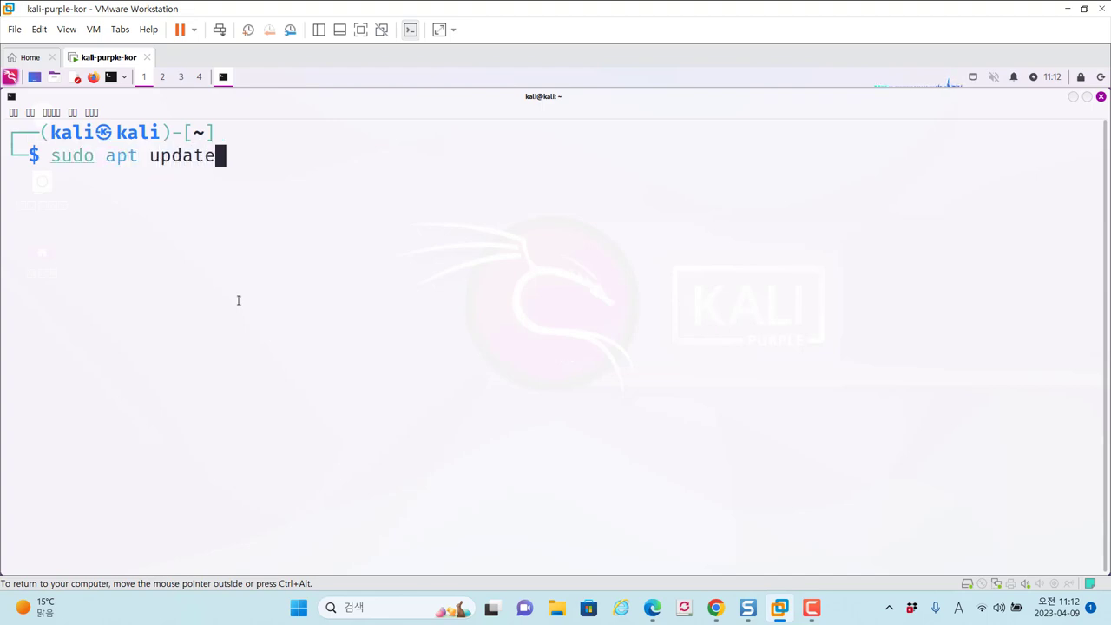
{"action": "key", "text": "Return"}
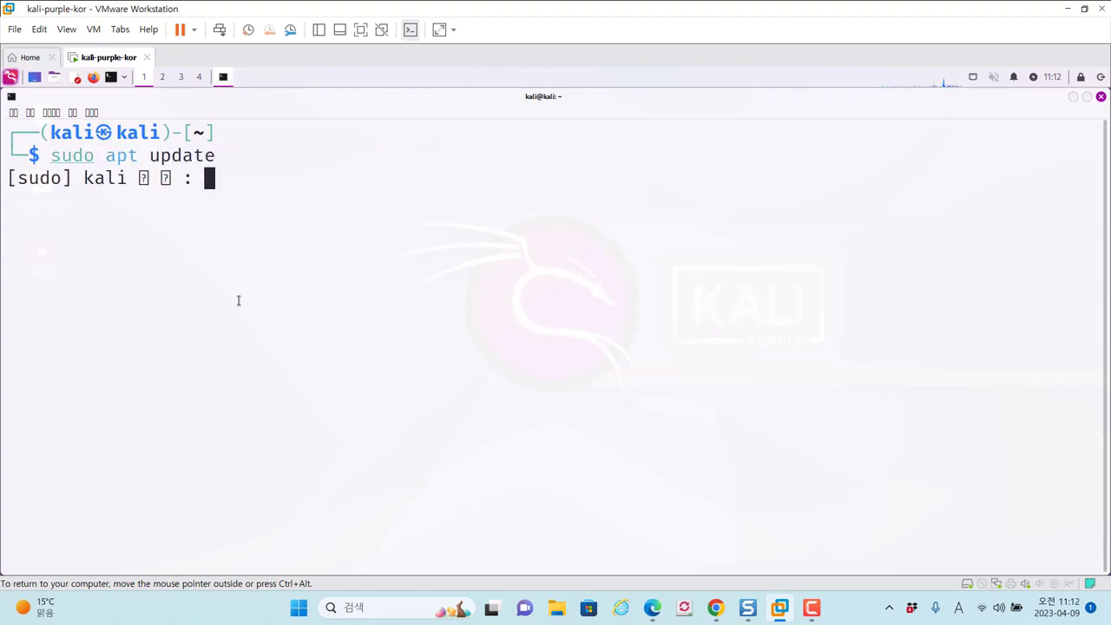
{"action": "key", "text": "Return"}
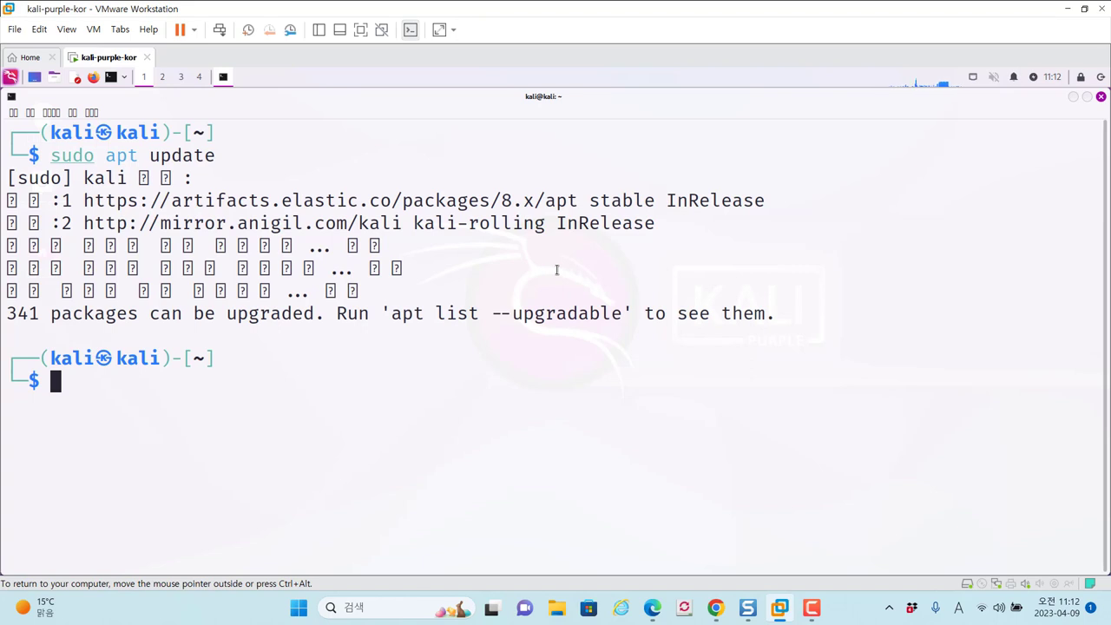
{"action": "type", "text": "sudo ap"}
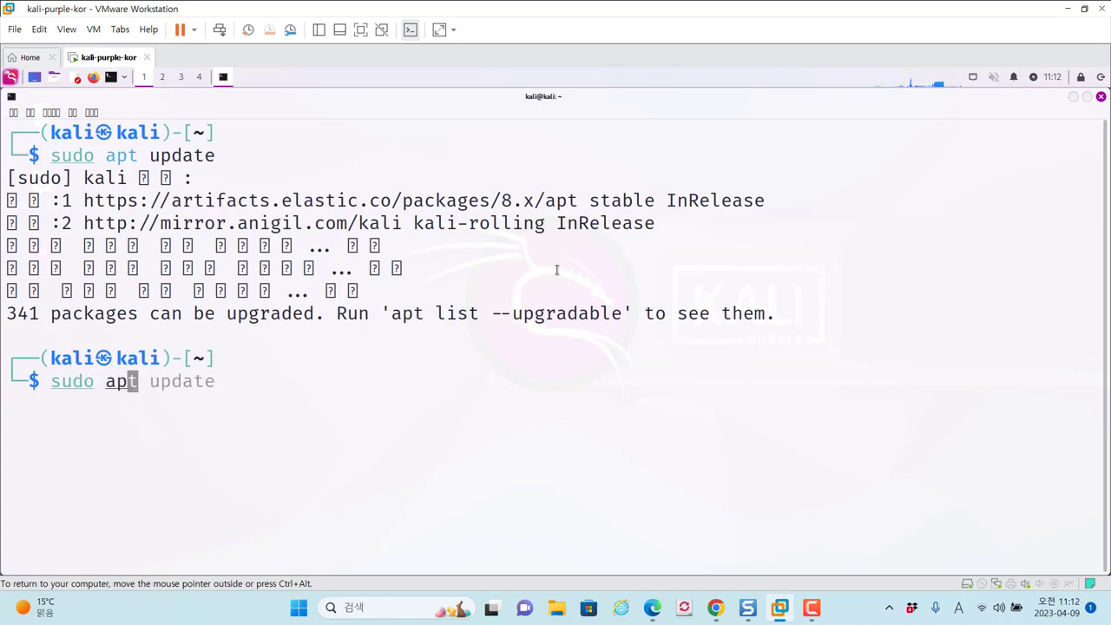
{"action": "type", "text": "t install f"}
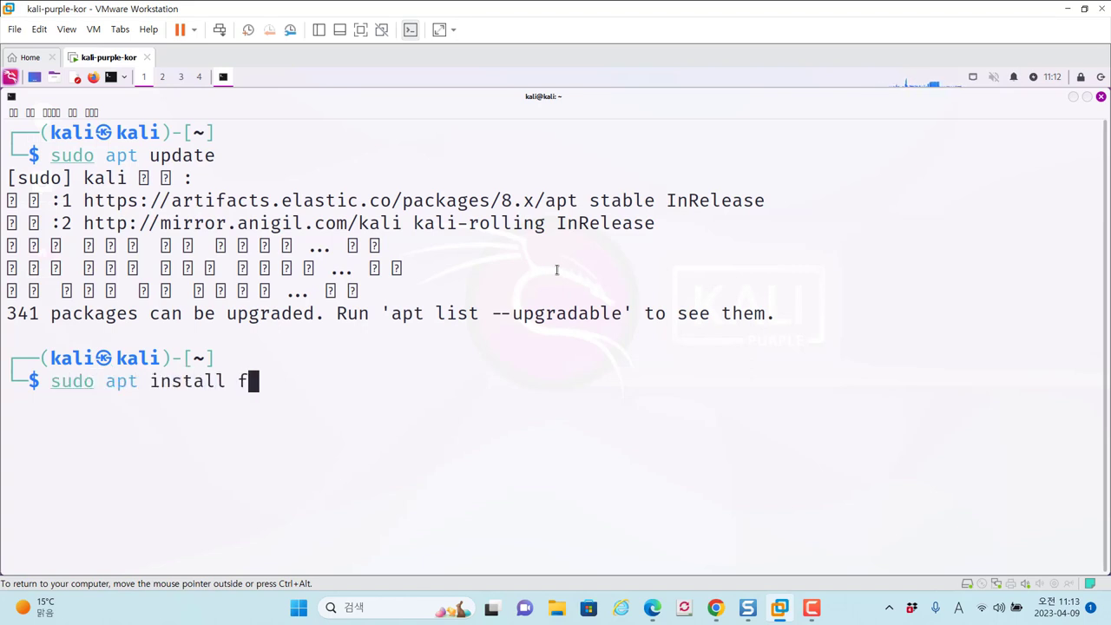
{"action": "type", "text": "onts-nanu"}
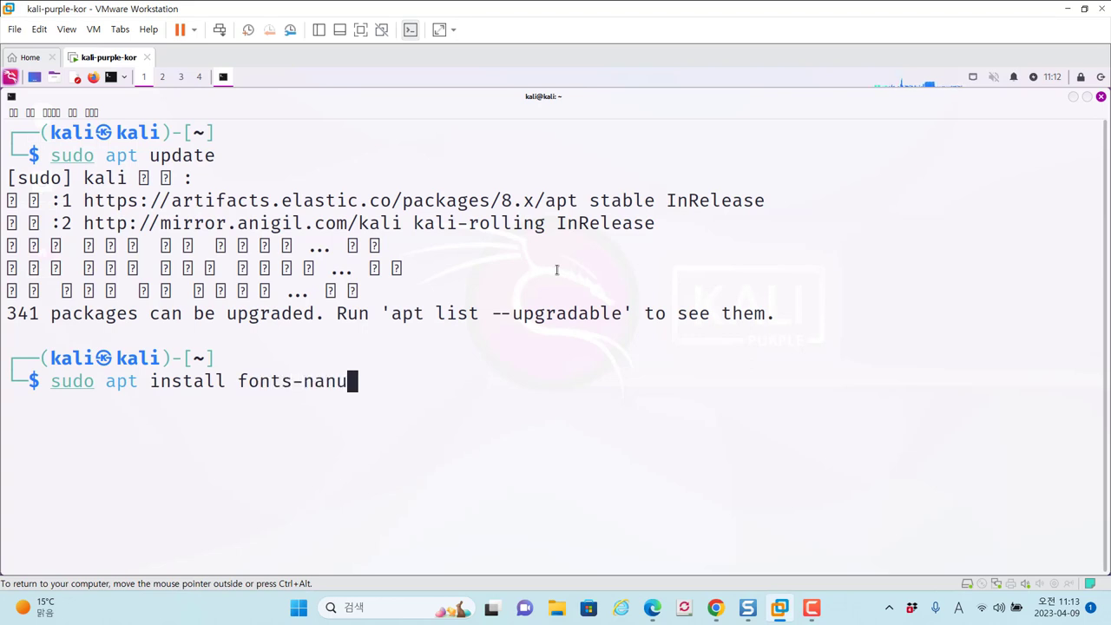
{"action": "type", "text": "m -y"}
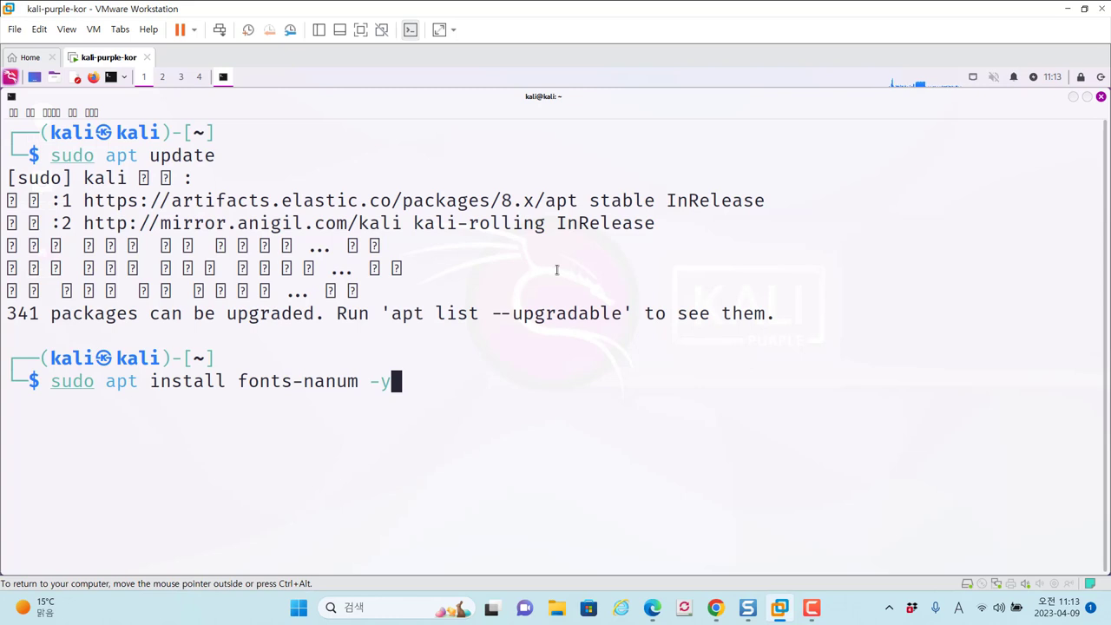
Run the fonts-nanum install to add the Nanum Korean fonts (20200506-1).
{"action": "key", "text": "Return"}
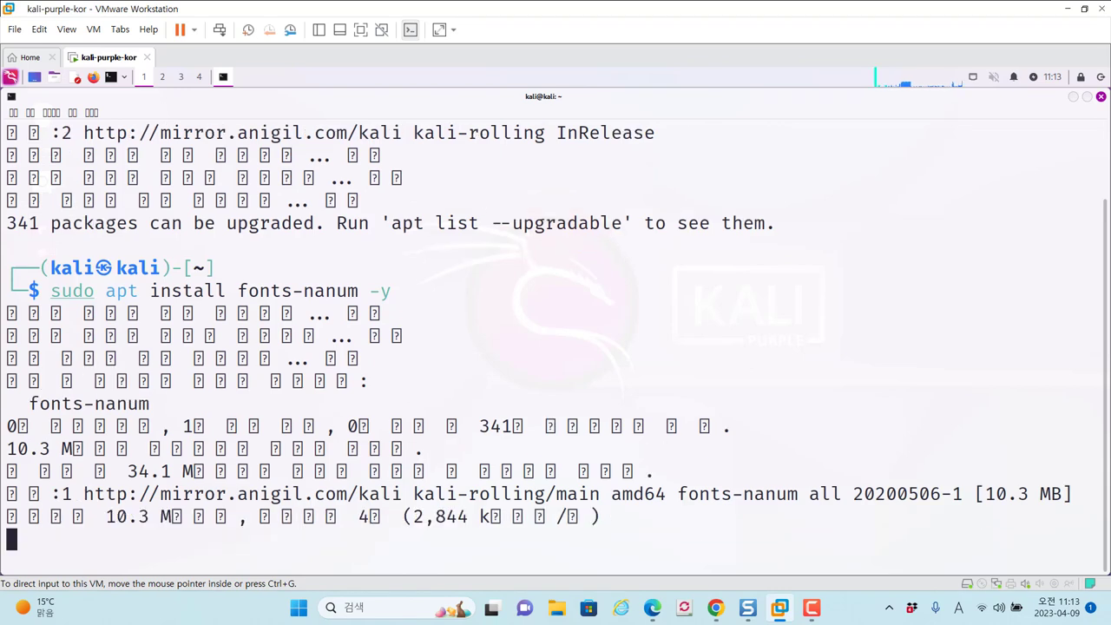
{"action": "left_click", "coordinate": [405, 412]}
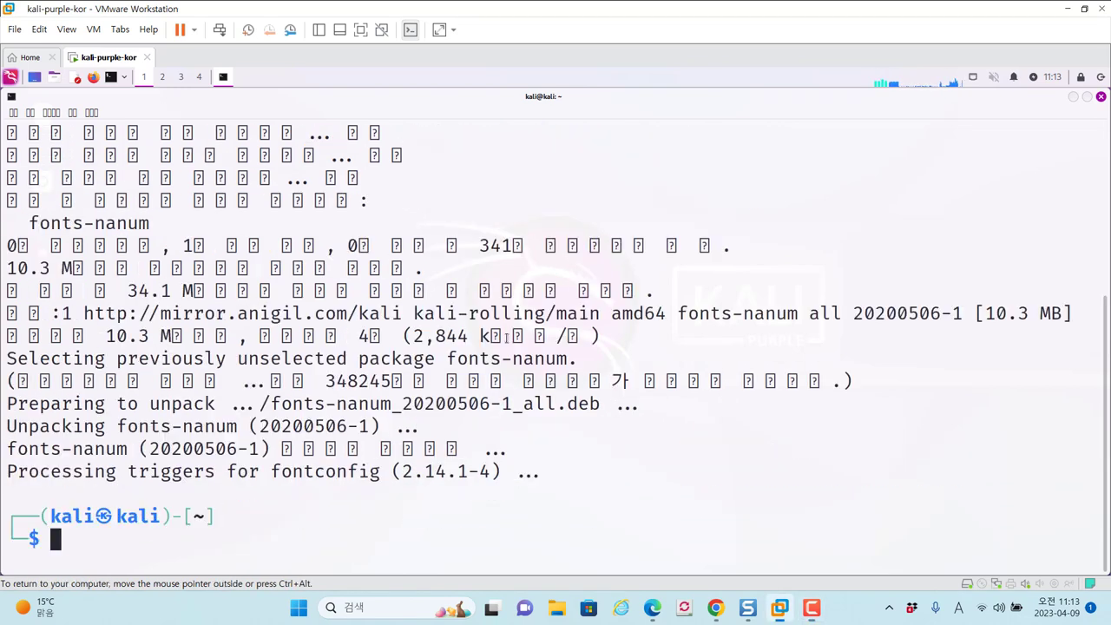
Close the terminal and reset the kali-purple-kor VM via Power > Reset, confirming the reset.
{"action": "left_click", "coordinate": [1101, 97]}
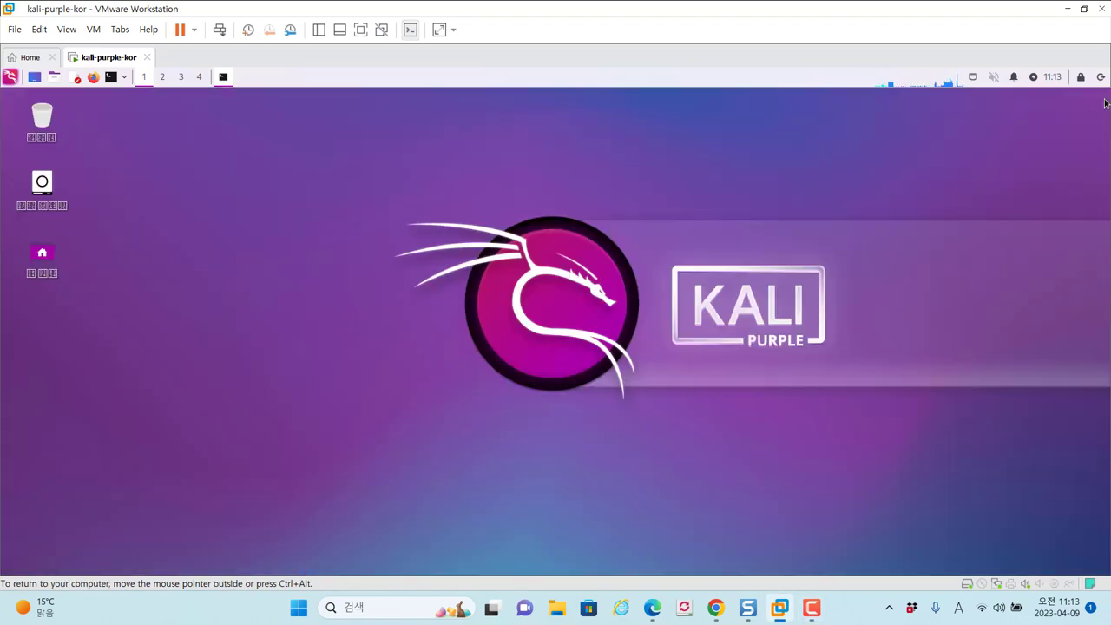
{"action": "right_click", "coordinate": [120, 57]}
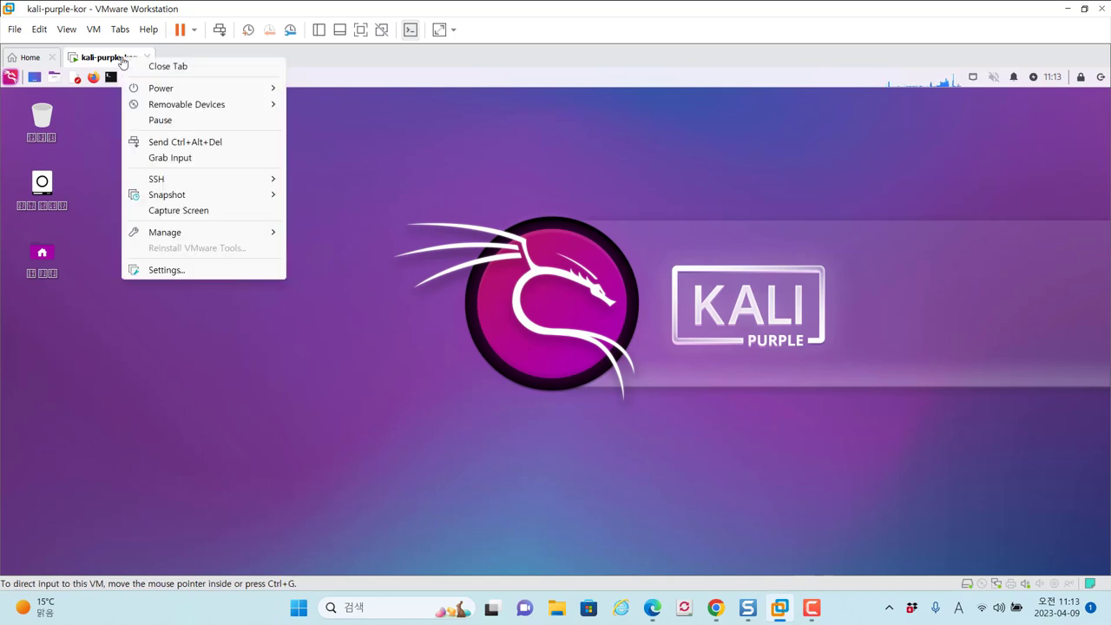
{"action": "mouse_move", "coordinate": [168, 92]}
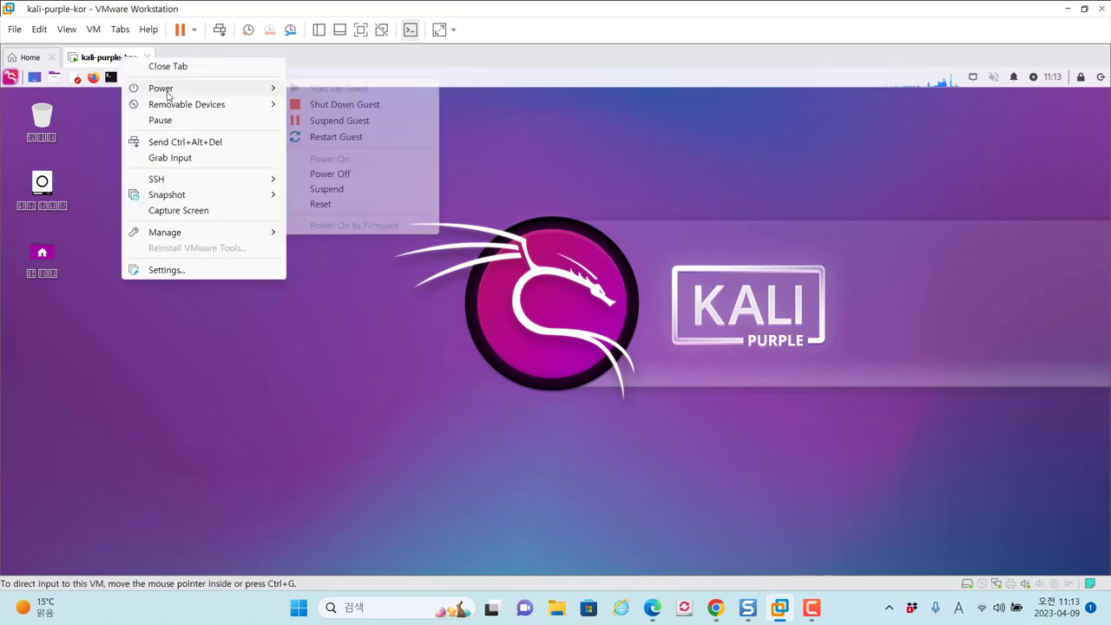
{"action": "left_click", "coordinate": [362, 205]}
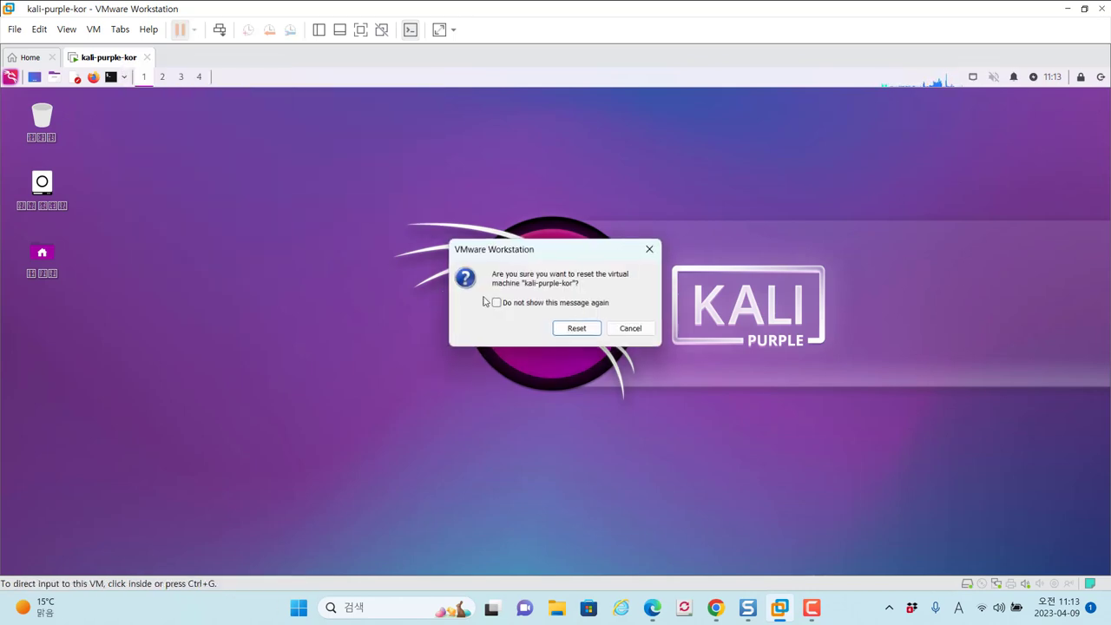
{"action": "left_click", "coordinate": [577, 329]}
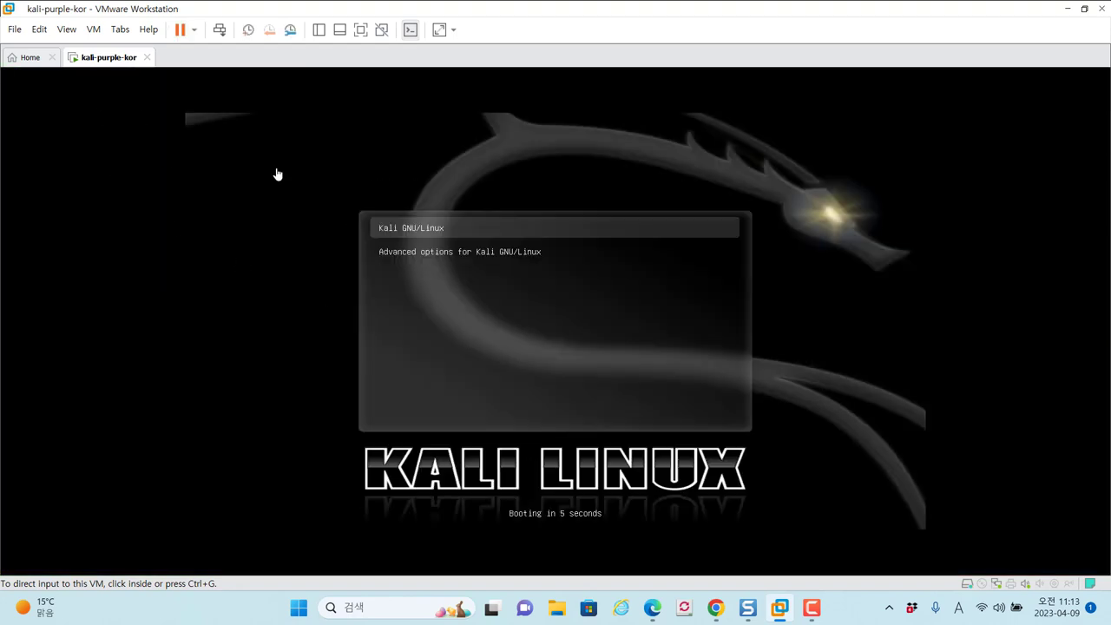
Boot the default Kali GNU/Linux GRUB entry and log back in to the desktop.
{"action": "left_click", "coordinate": [489, 289]}
{"action": "key", "text": "Return"}
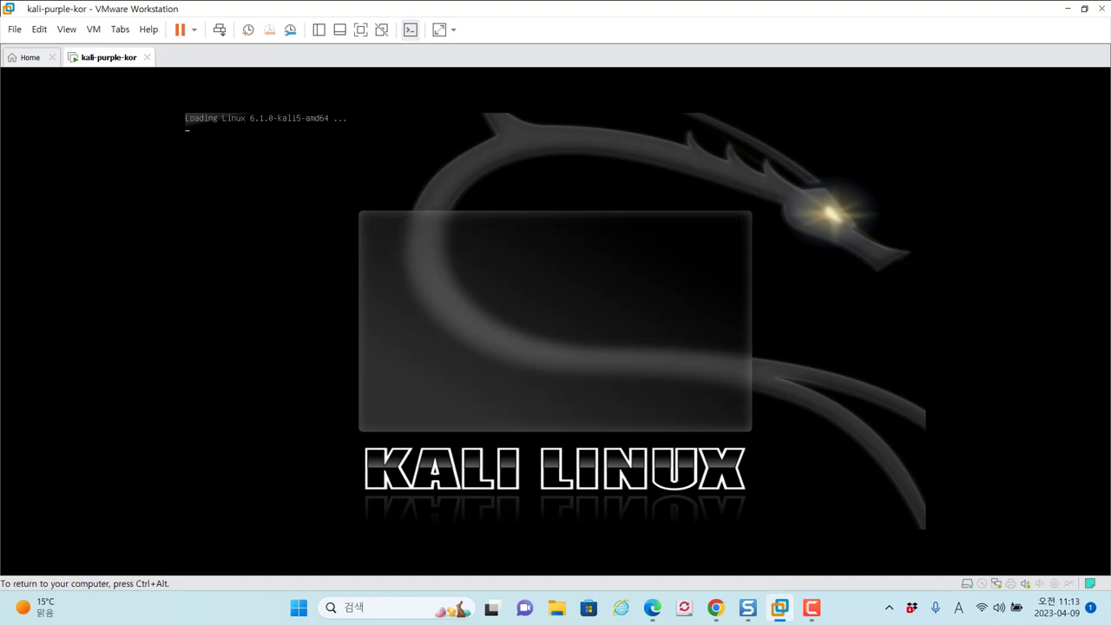
{"action": "key", "text": "ctrl+alt"}
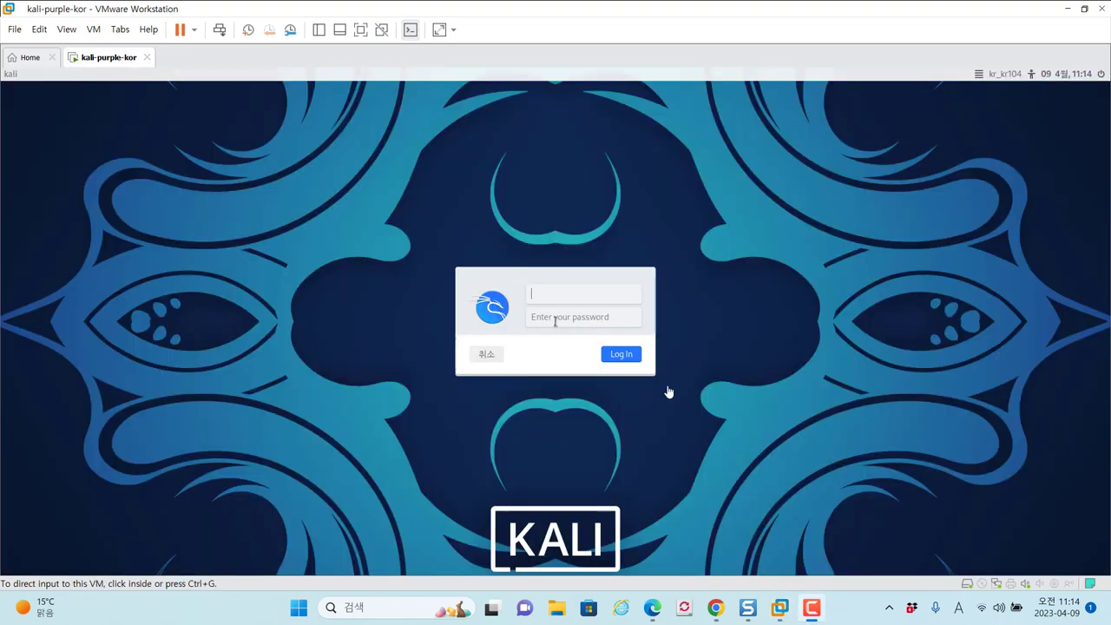
{"action": "left_click", "coordinate": [568, 295]}
{"action": "type", "text": "kal"}
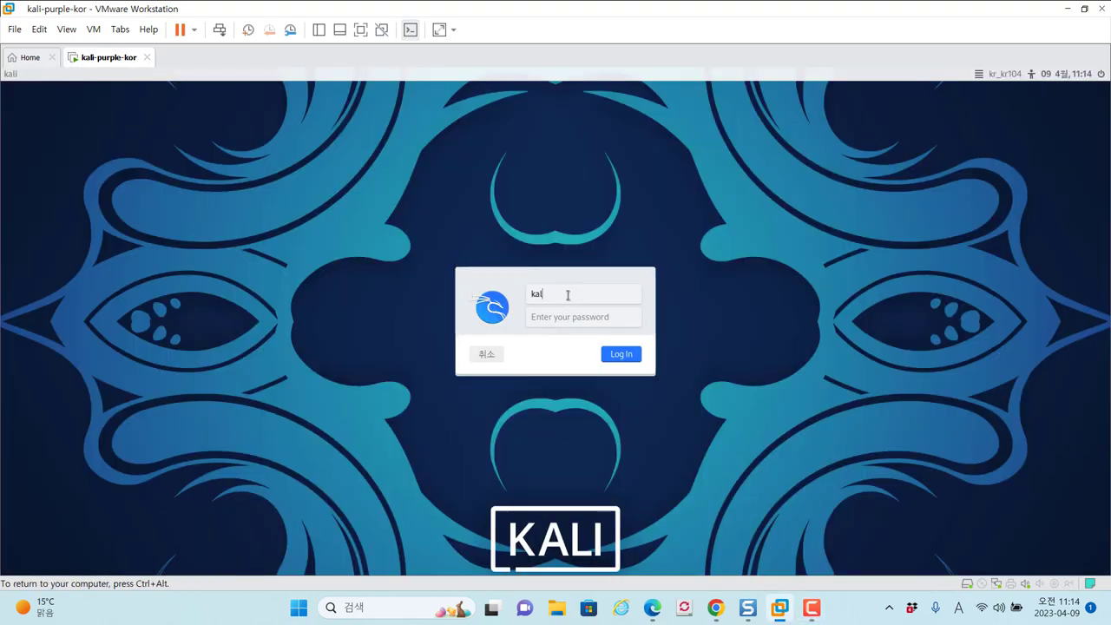
{"action": "type", "text": "i"}
{"action": "key", "text": "Tab"}
{"action": "type", "text": "kali"}
{"action": "key", "text": "Return"}
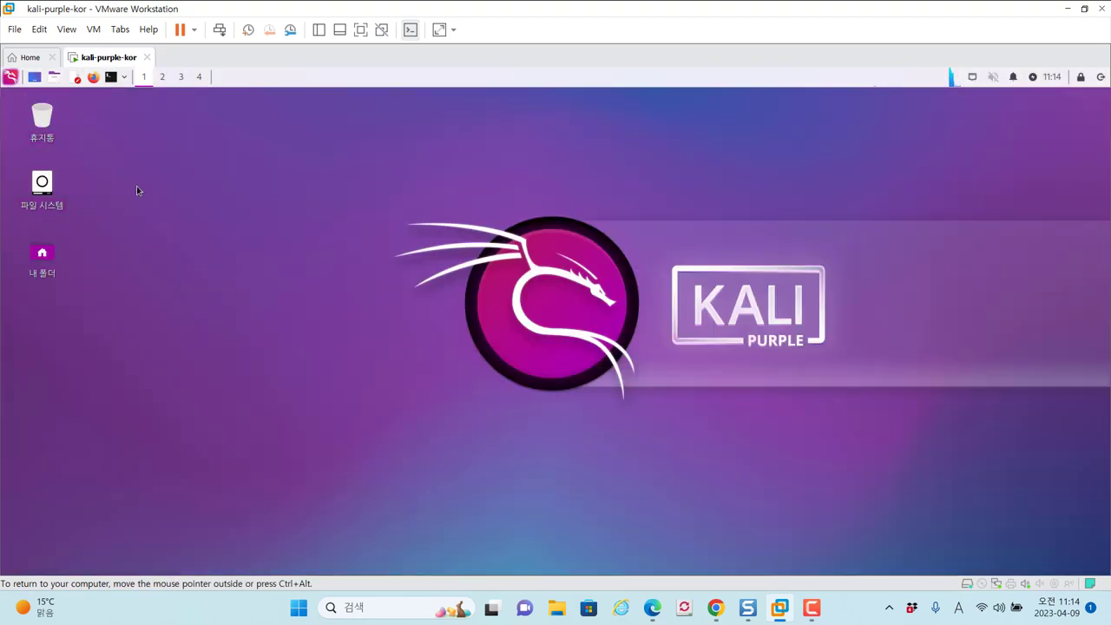
{"action": "left_click", "coordinate": [92, 79]}
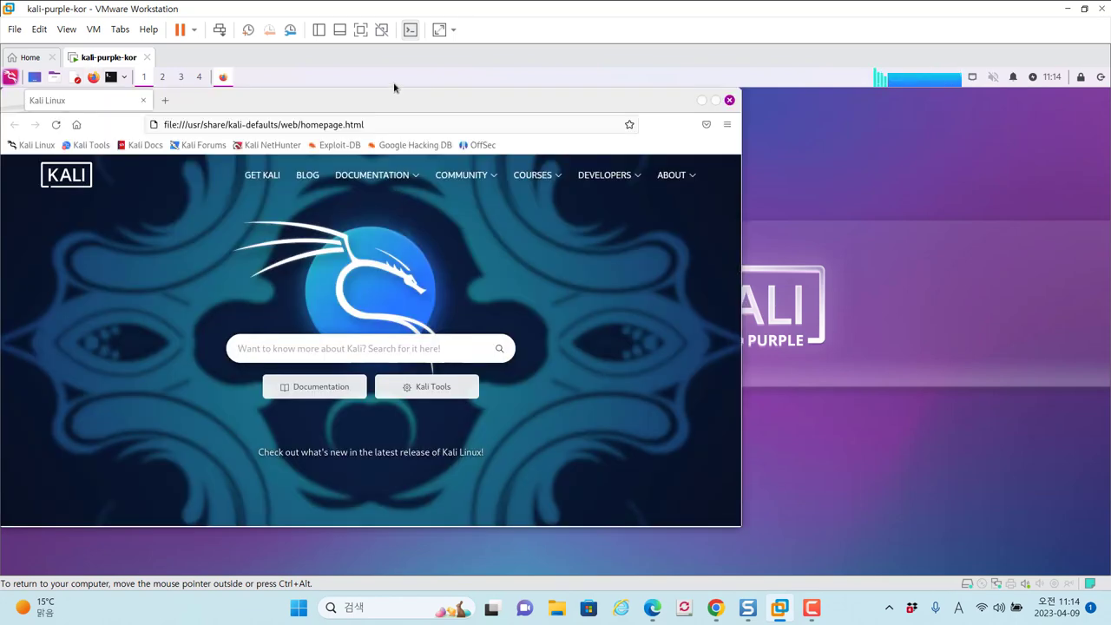
{"action": "left_click", "coordinate": [484, 125]}
{"action": "type", "text": "www."}
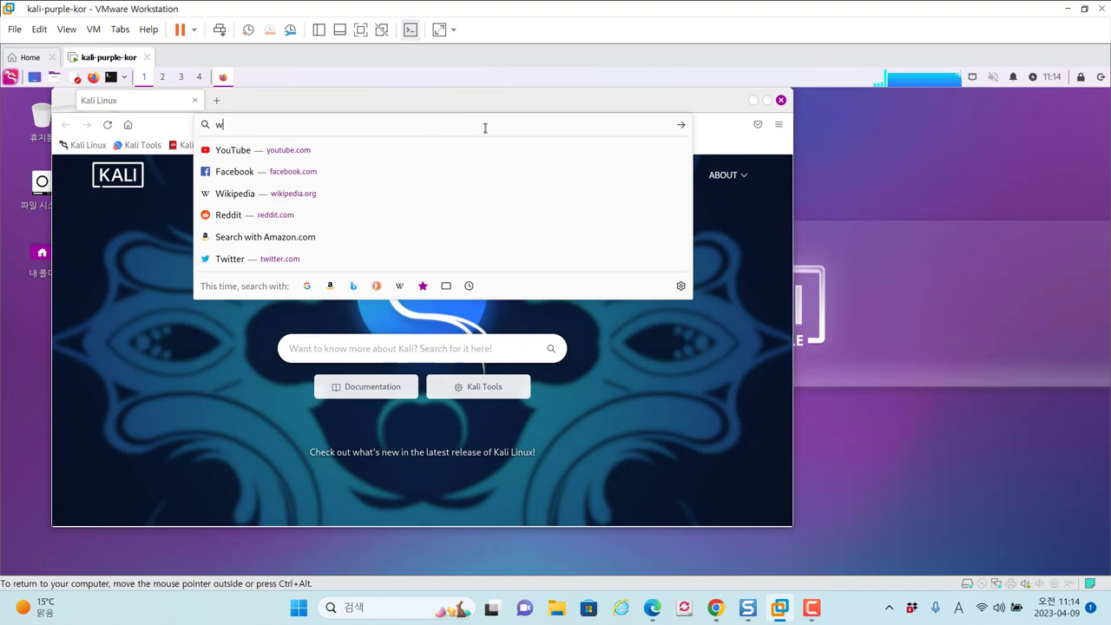
{"action": "type", "text": "naver.com"}
{"action": "key", "text": "Return"}
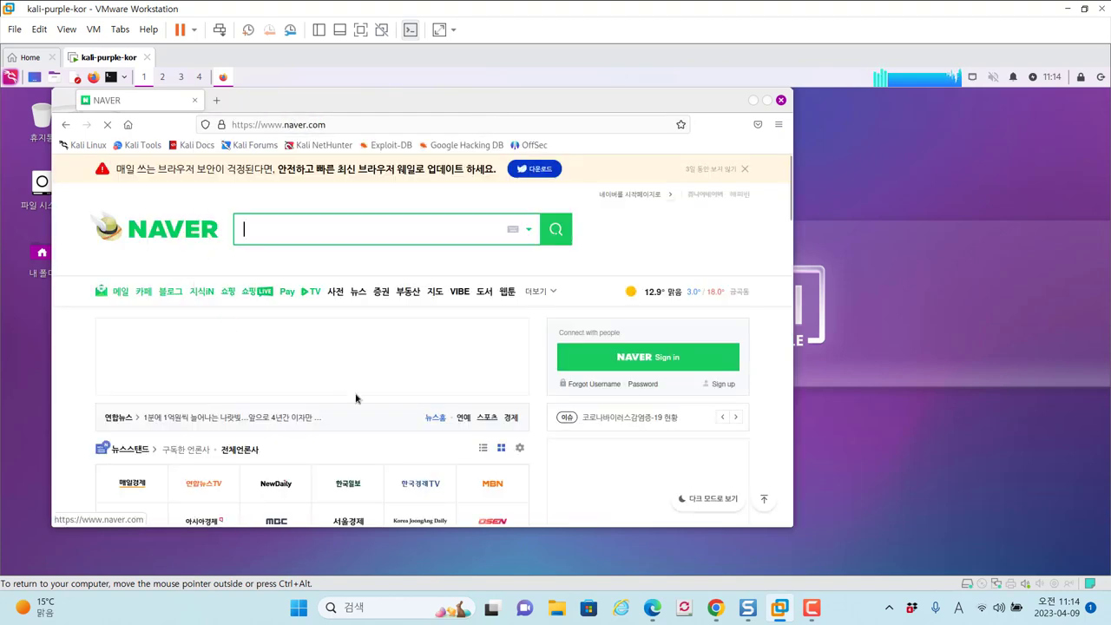
Test typing in the Firefox address bar, clear the test text, and move the window toward the centre.
{"action": "left_click", "coordinate": [410, 124]}
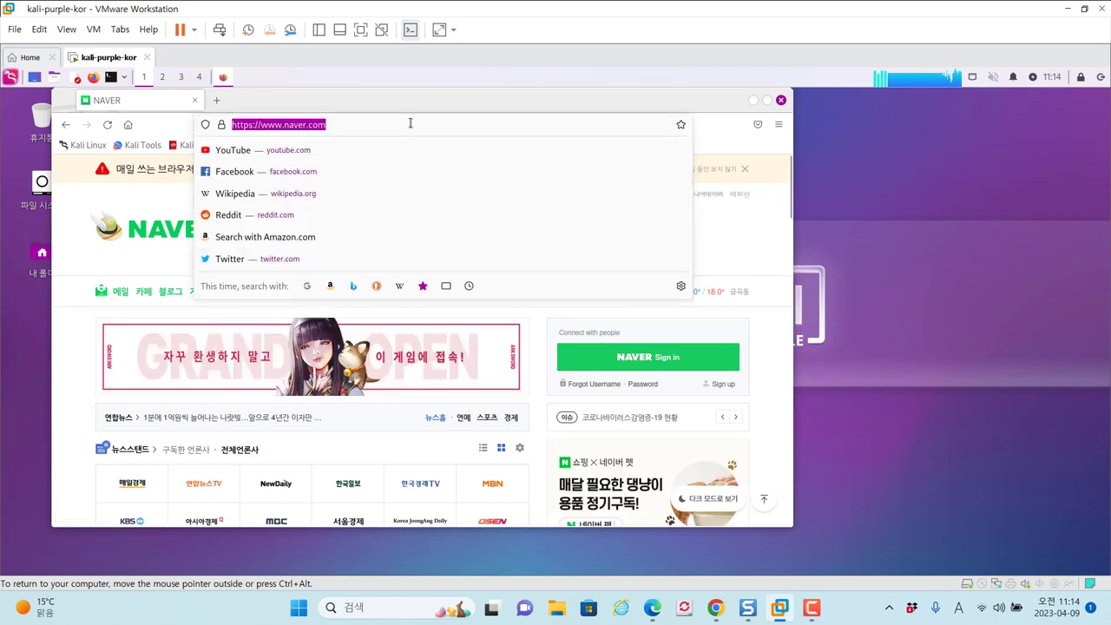
{"action": "type", "text": "dfn"}
{"action": "key", "text": "BackSpace"}
{"action": "type", "text": "sdfsdf"}
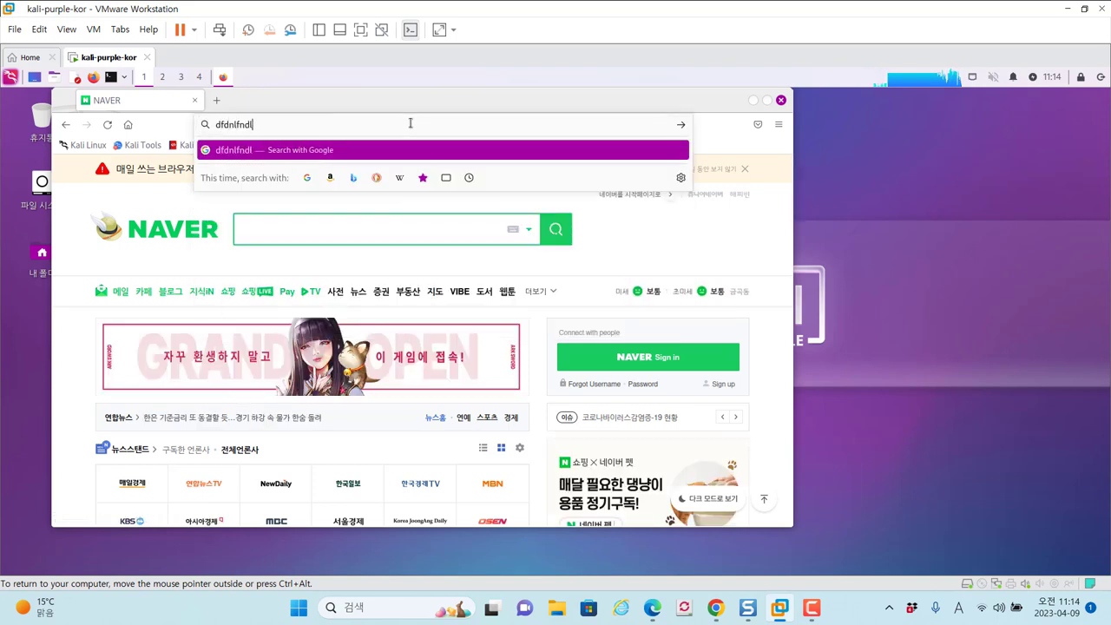
{"action": "key", "text": "BackSpace"}
{"action": "key", "text": "BackSpace"}
{"action": "key", "text": "BackSpace"}
{"action": "key", "text": "BackSpace"}
{"action": "key", "text": "BackSpace"}
{"action": "key", "text": "BackSpace"}
{"action": "type", "text": "dn"}
{"action": "key", "text": "BackSpace"}
{"action": "key", "text": "BackSpace"}
{"action": "key", "text": "BackSpace"}
{"action": "key", "text": "BackSpace"}
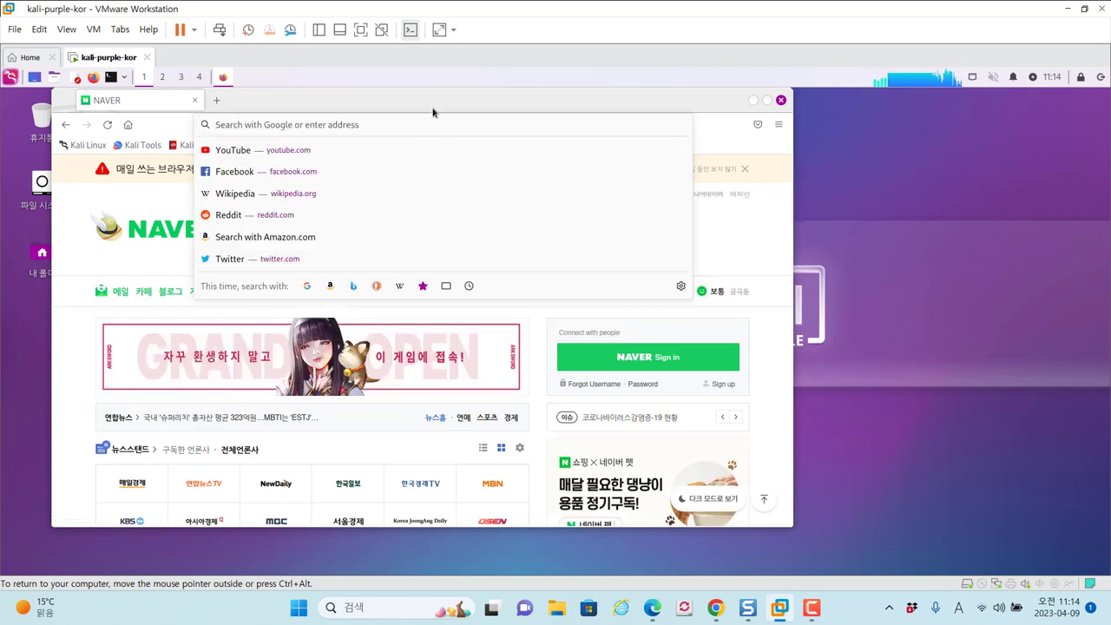
{"action": "left_click_drag", "start_coordinate": [373, 102], "coordinate": [426, 117]}
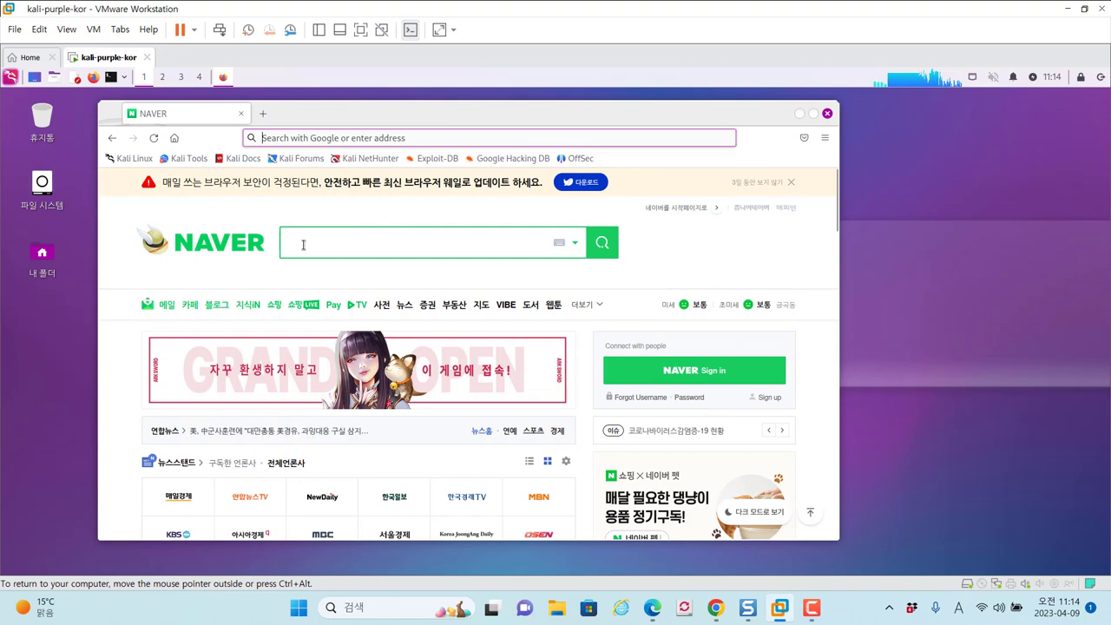
{"action": "key", "text": "ctrl+alt"}
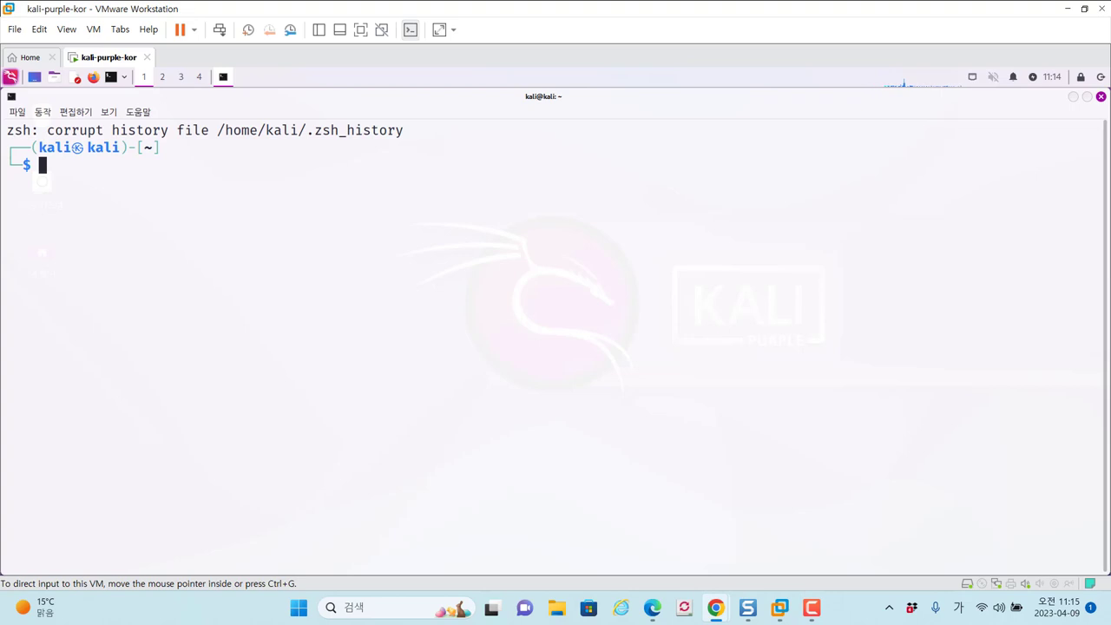
Enlarge the terminal text and begin typing the sudo apt install command.
{"action": "left_click", "coordinate": [641, 424]}
{"action": "type", "text": "su"}
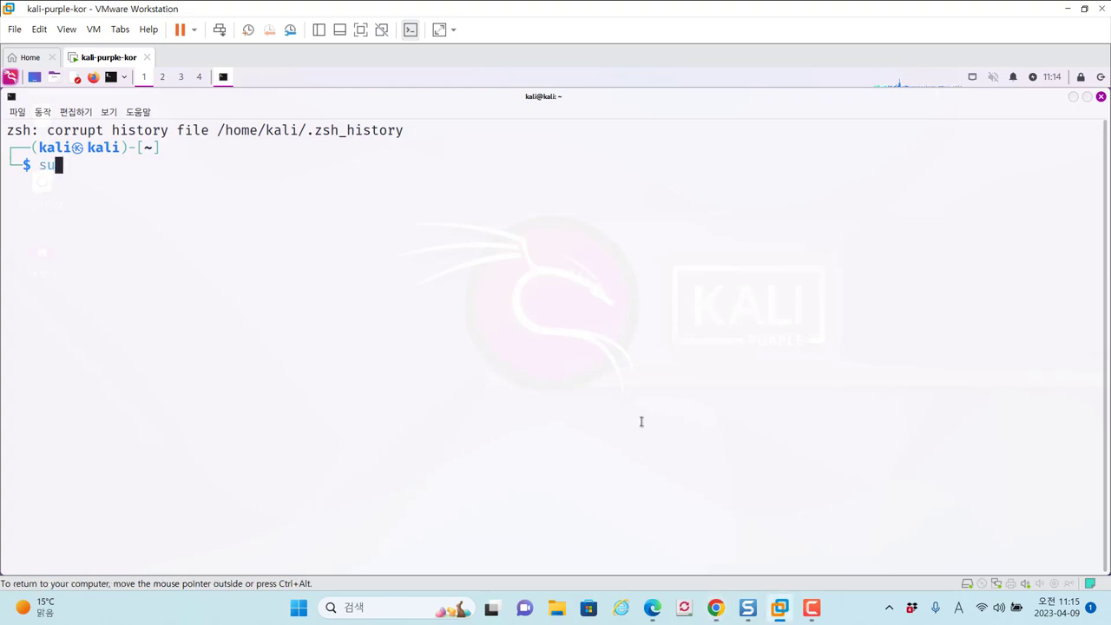
{"action": "key", "text": "BackSpace"}
{"action": "key", "text": "BackSpace"}
{"action": "key", "text": "ctrl+plus"}
{"action": "key", "text": "ctrl+plus"}
{"action": "type", "text": "sudo ap"}
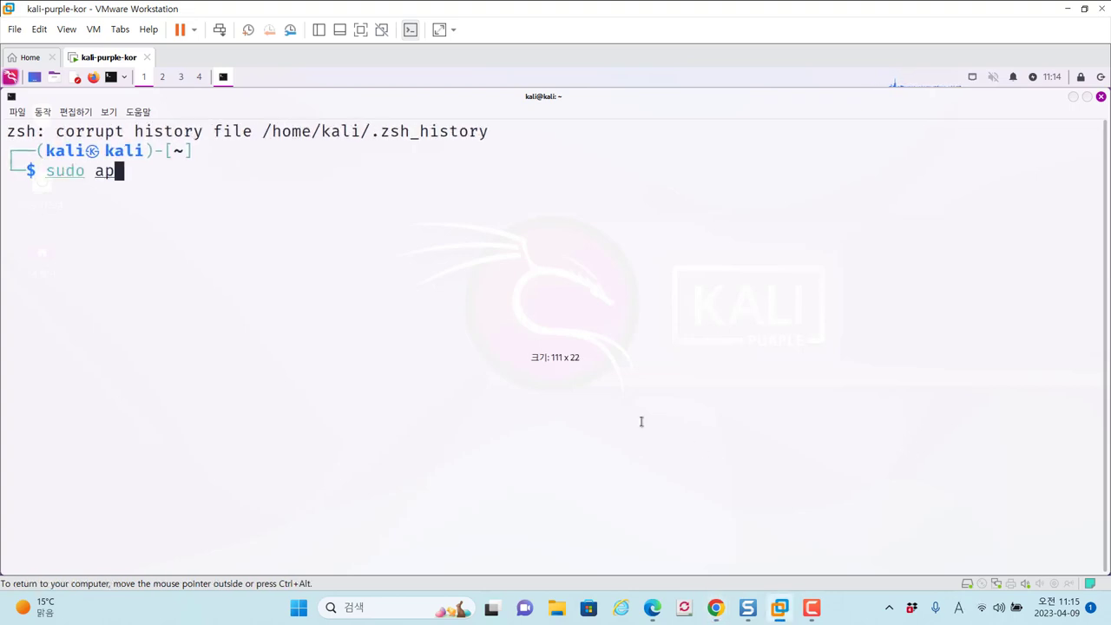
{"action": "type", "text": "t ins"}
{"action": "key", "text": "BackSpace"}
{"action": "key", "text": "BackSpace"}
{"action": "type", "text": "ns"}
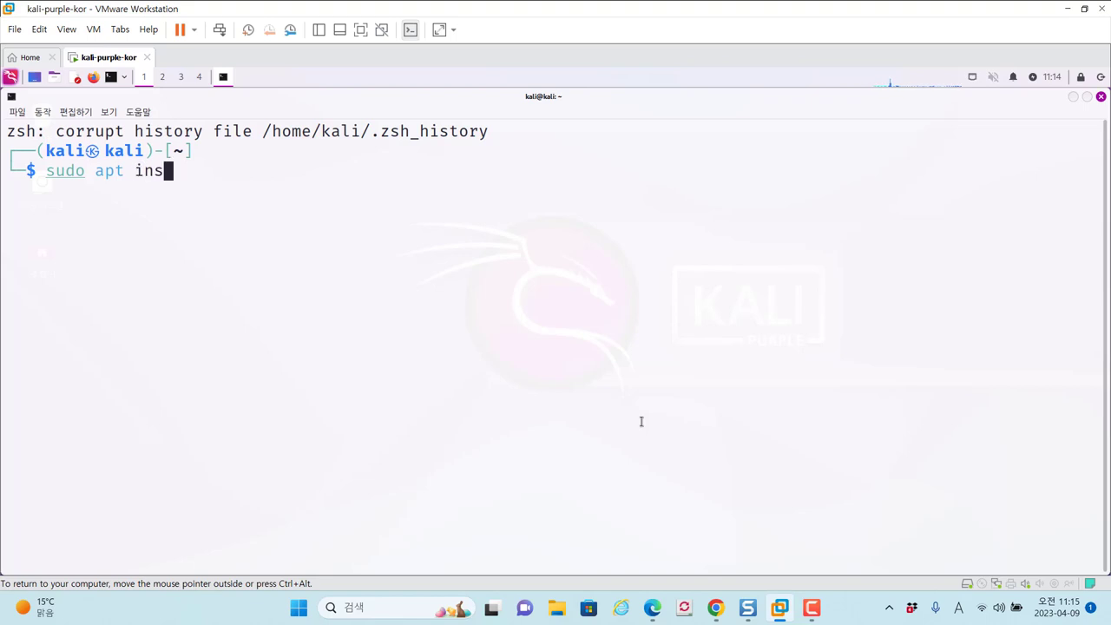
{"action": "type", "text": "tall"}
{"action": "key", "text": "ctrl+alt"}
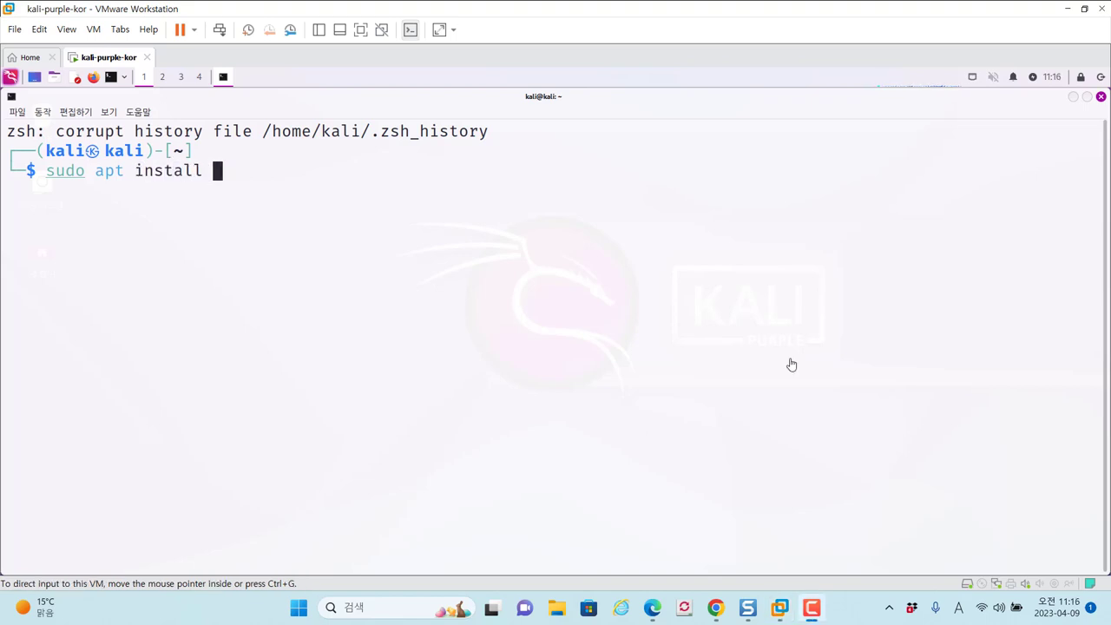
Run 'sudo apt install fcitx-lib* -y' and enter the sudo password.
{"action": "left_click", "coordinate": [544, 256]}
{"action": "type", "text": "f"}
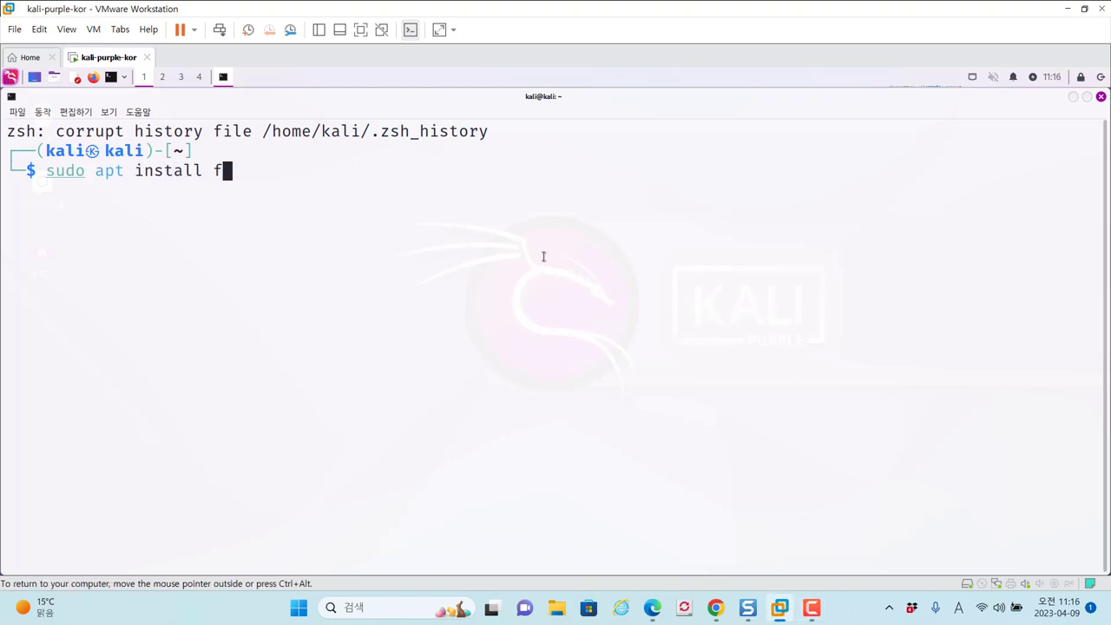
{"action": "key", "text": "BackSpace"}
{"action": "type", "text": "fcitx-lib* y"}
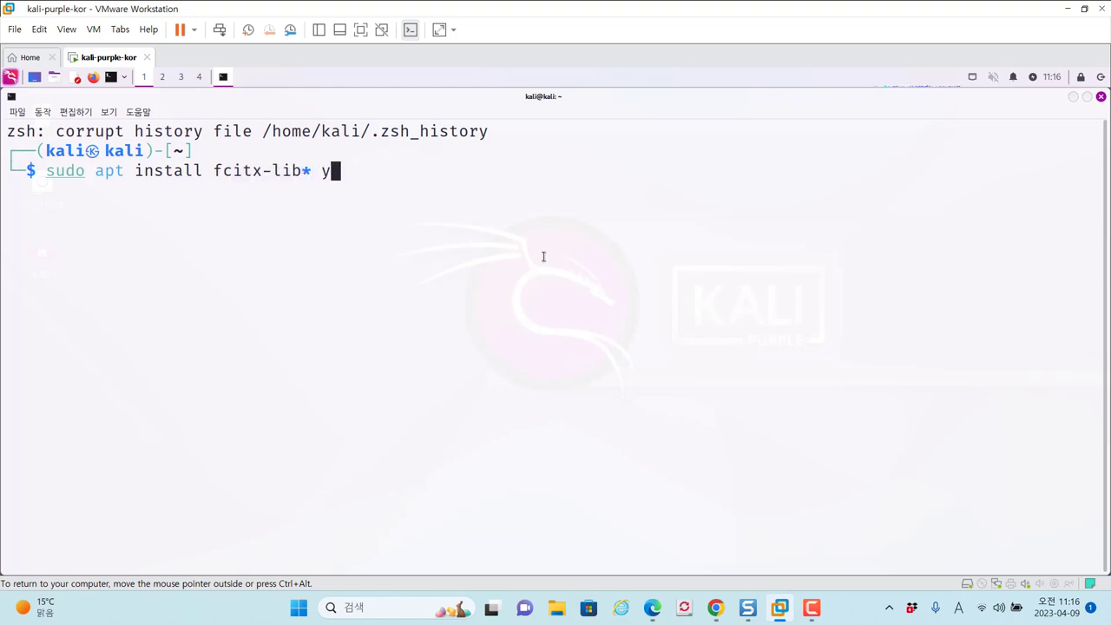
{"action": "key", "text": "BackSpace"}
{"action": "type", "text": "y"}
{"action": "key", "text": "BackSpace"}
{"action": "type", "text": "-y"}
{"action": "key", "text": "ctrl+plus"}
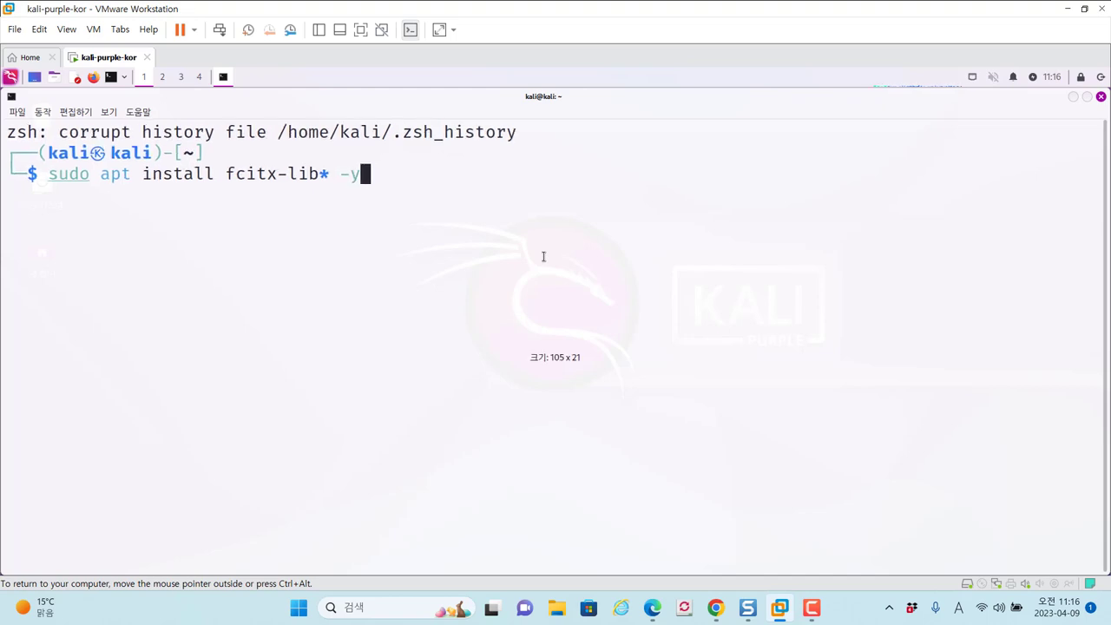
{"action": "key", "text": "Return"}
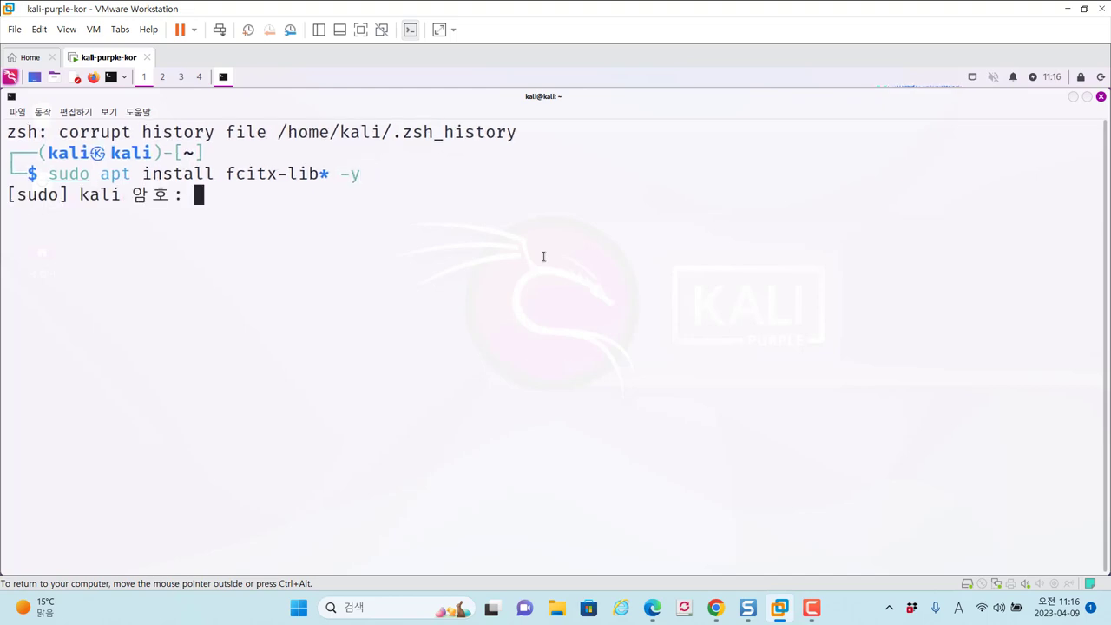
{"action": "type", "text": "kali"}
{"action": "key", "text": "Return"}
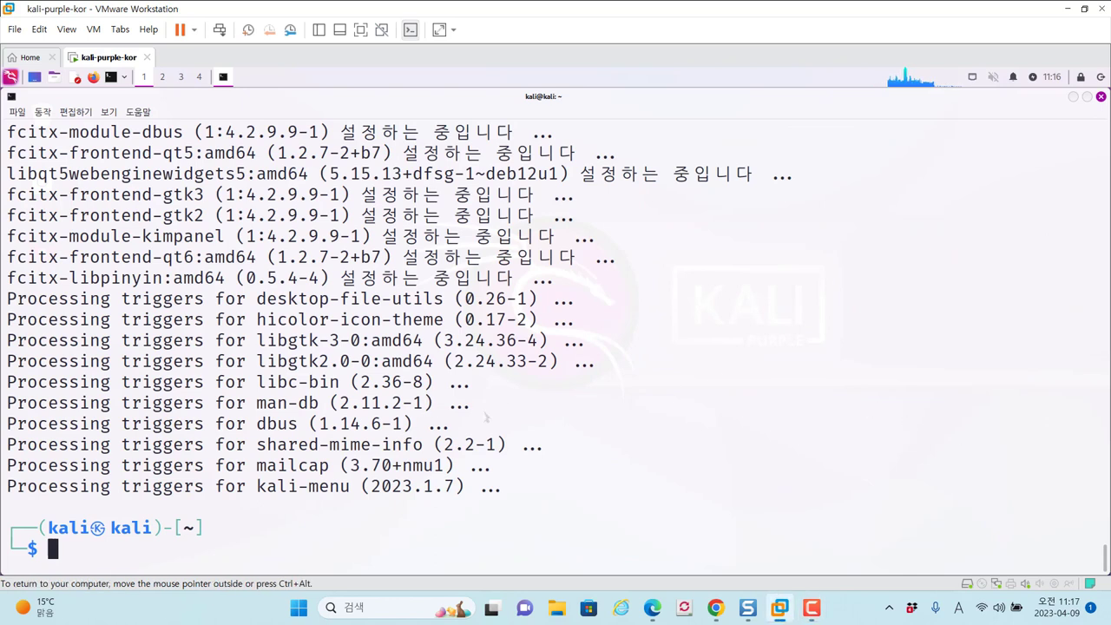
Install fcitx-hangul with 'sudo apt install fcitx-hangul -y', then type 'sudo reboot'.
{"action": "key", "text": "Up"}
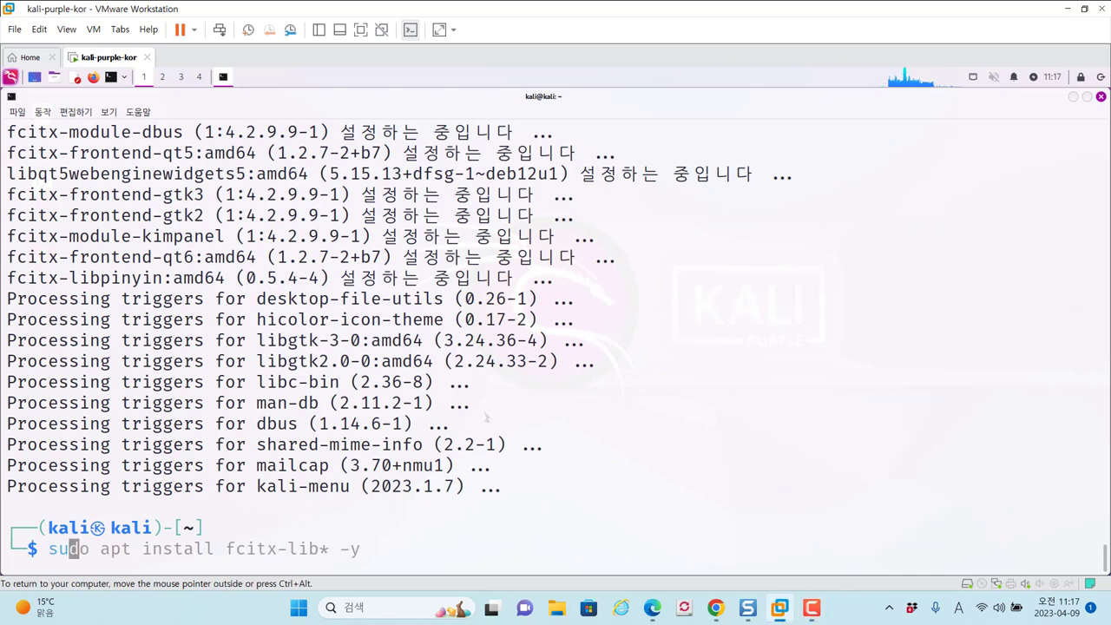
{"action": "key", "text": "Down"}
{"action": "key", "text": "Up"}
{"action": "key", "text": "Down"}
{"action": "type", "text": "sudo "}
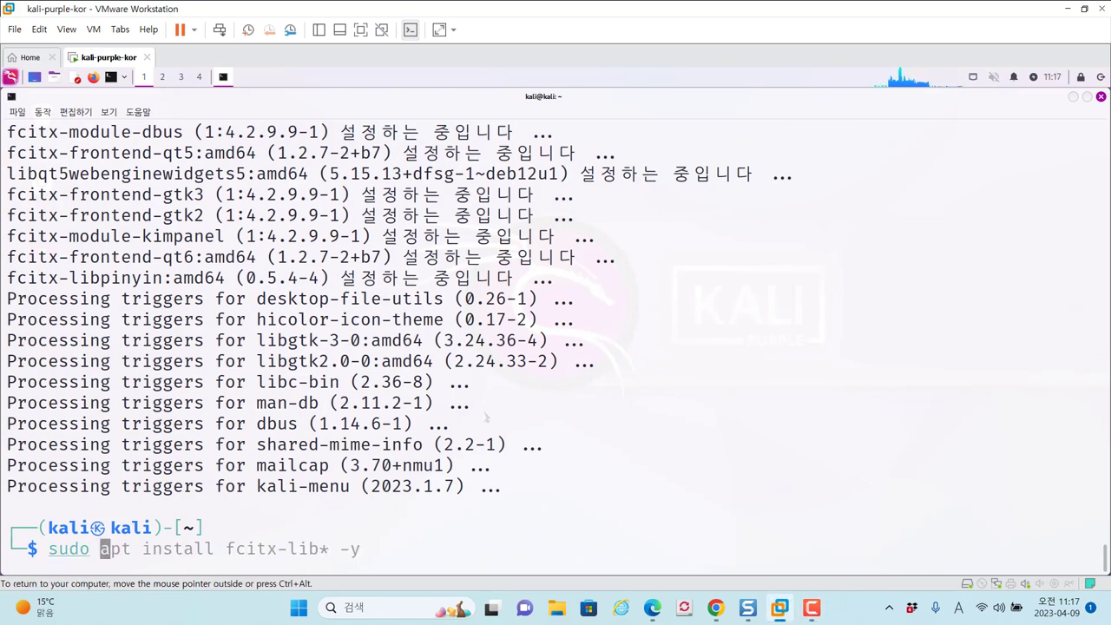
{"action": "type", "text": "apt inst"}
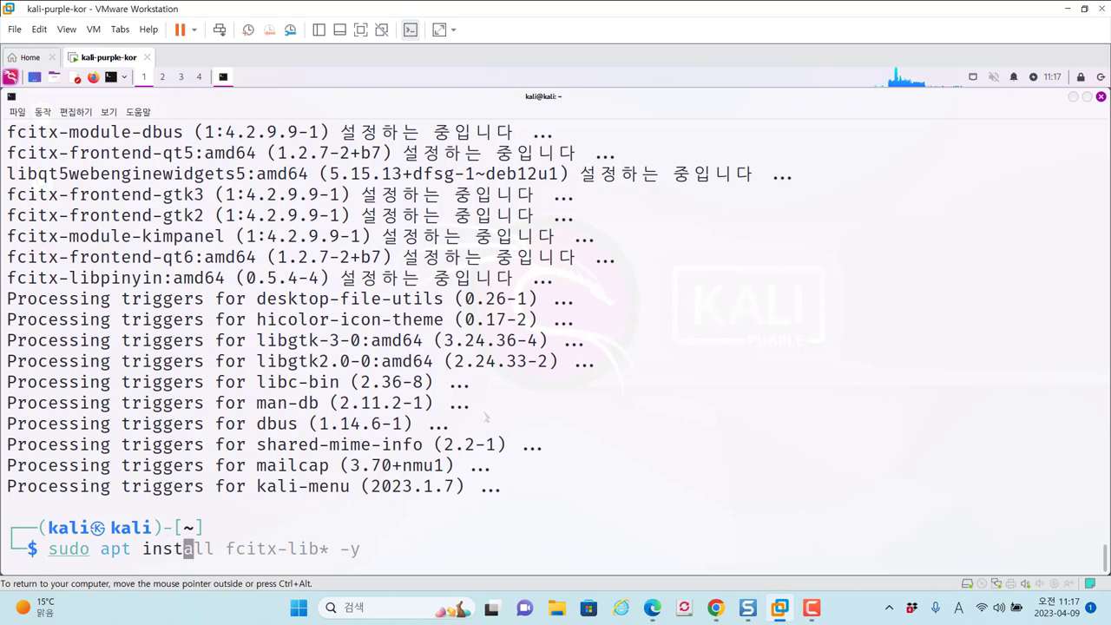
{"action": "type", "text": "all fcitx"}
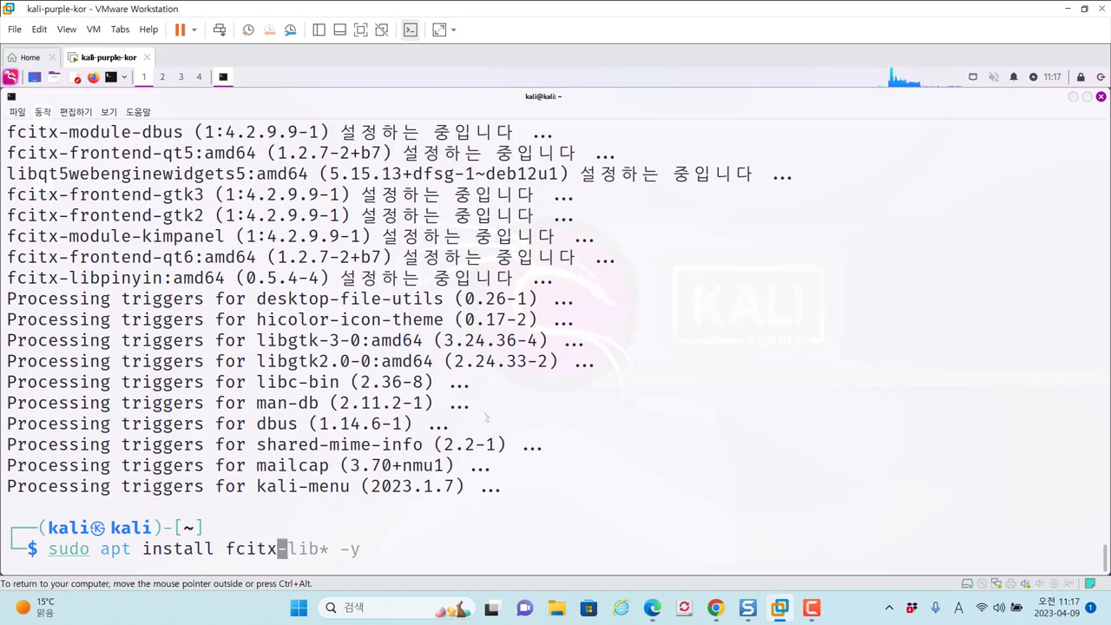
{"action": "type", "text": "-hangul -y"}
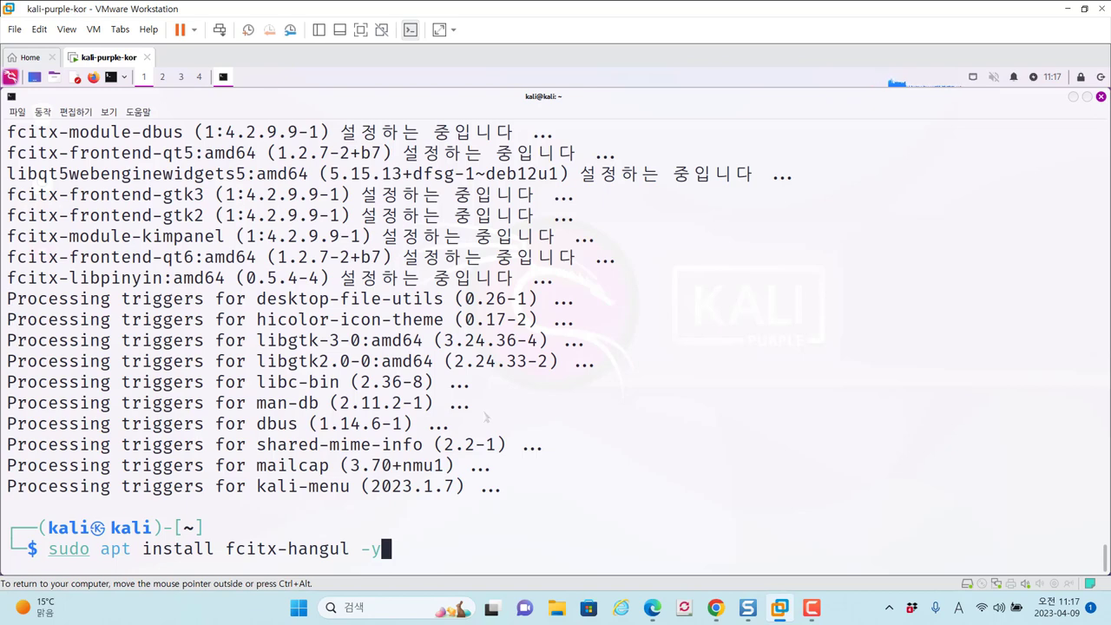
{"action": "key", "text": "Return"}
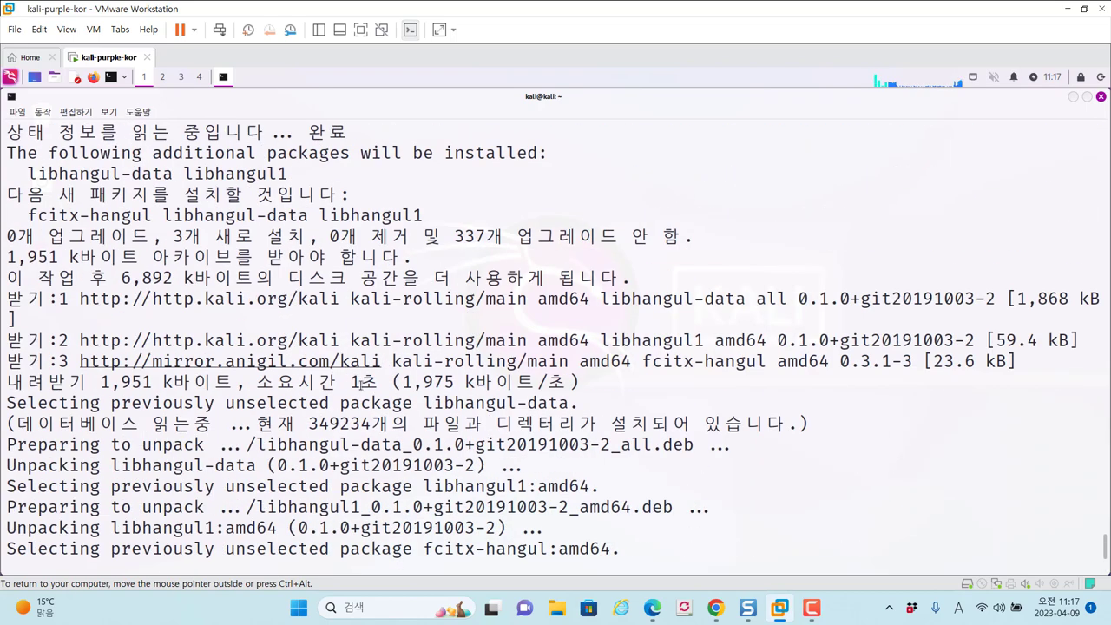
{"action": "scroll", "coordinate": [361, 385], "scroll_direction": "up", "scroll_amount": 2}
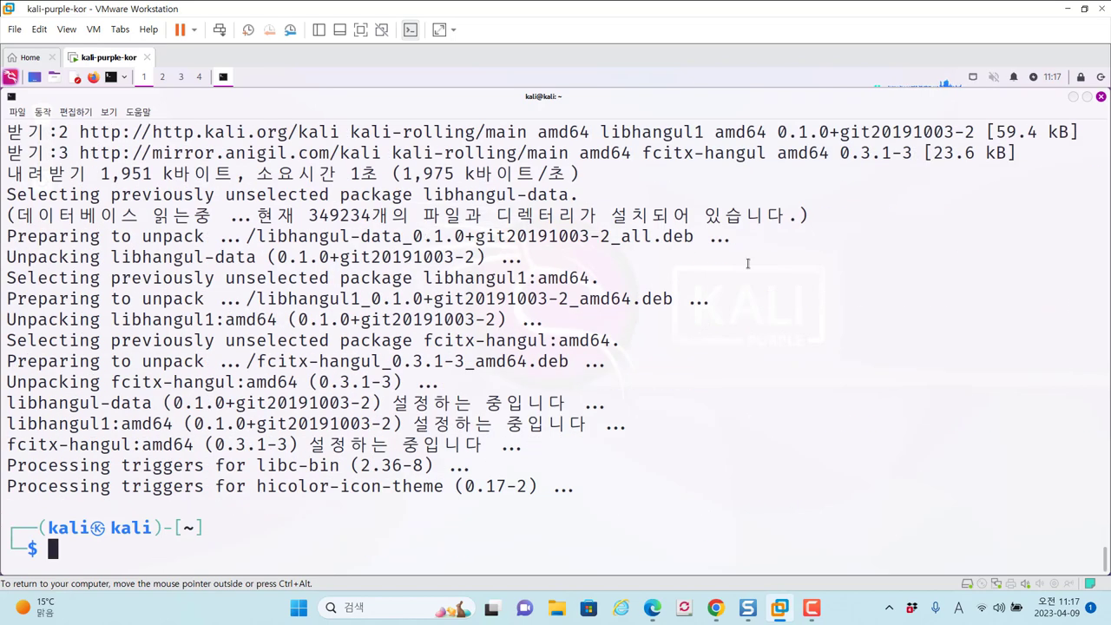
{"action": "key", "text": "ctrl+alt"}
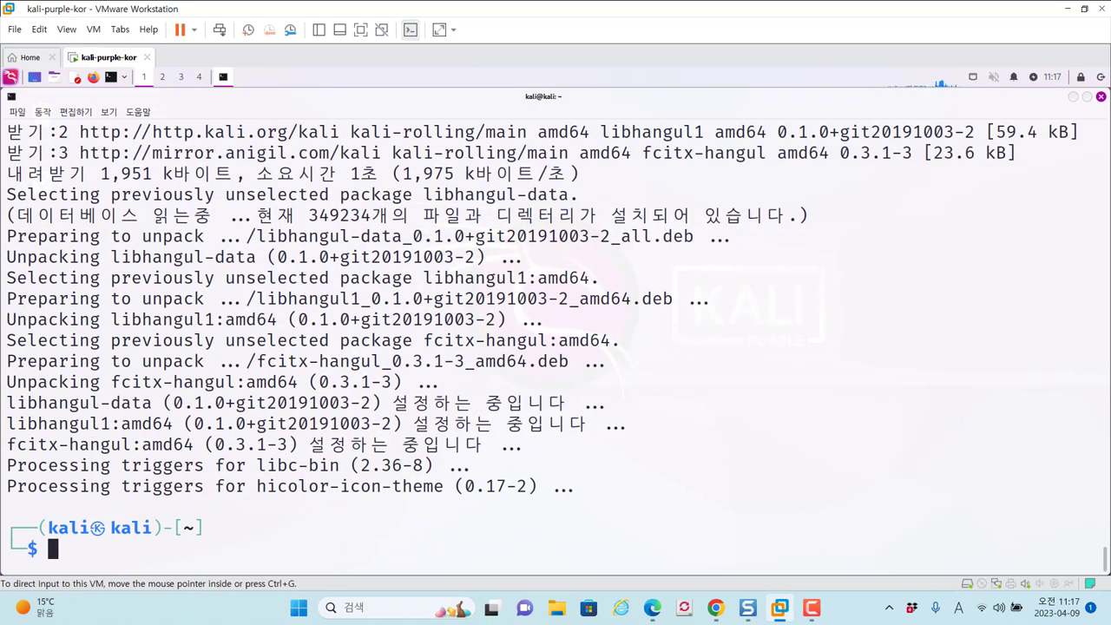
{"action": "type", "text": "sudo r"}
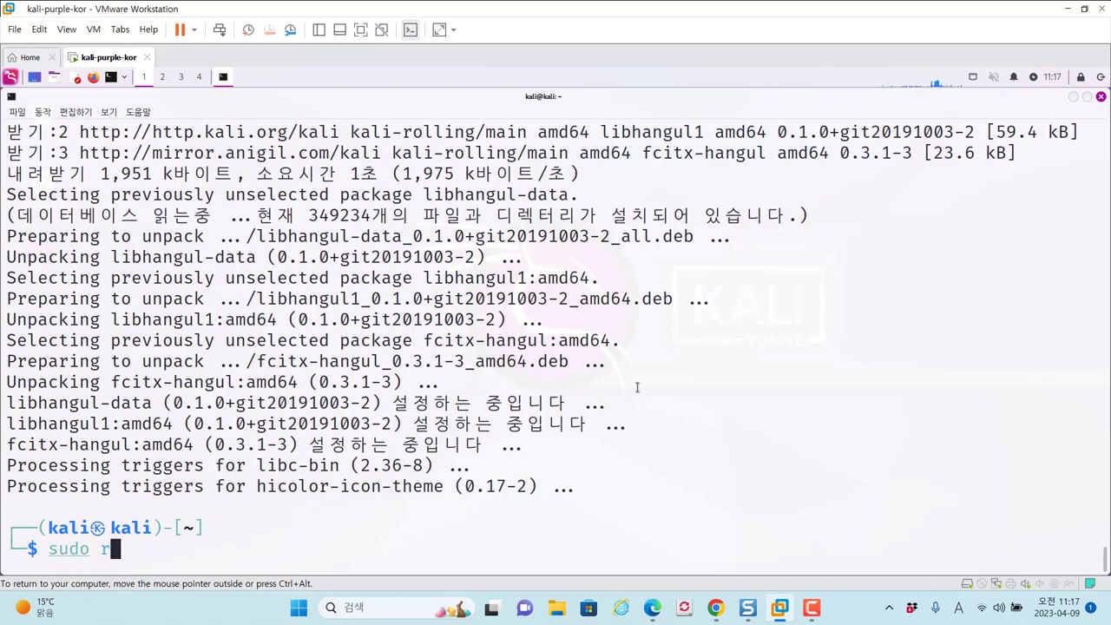